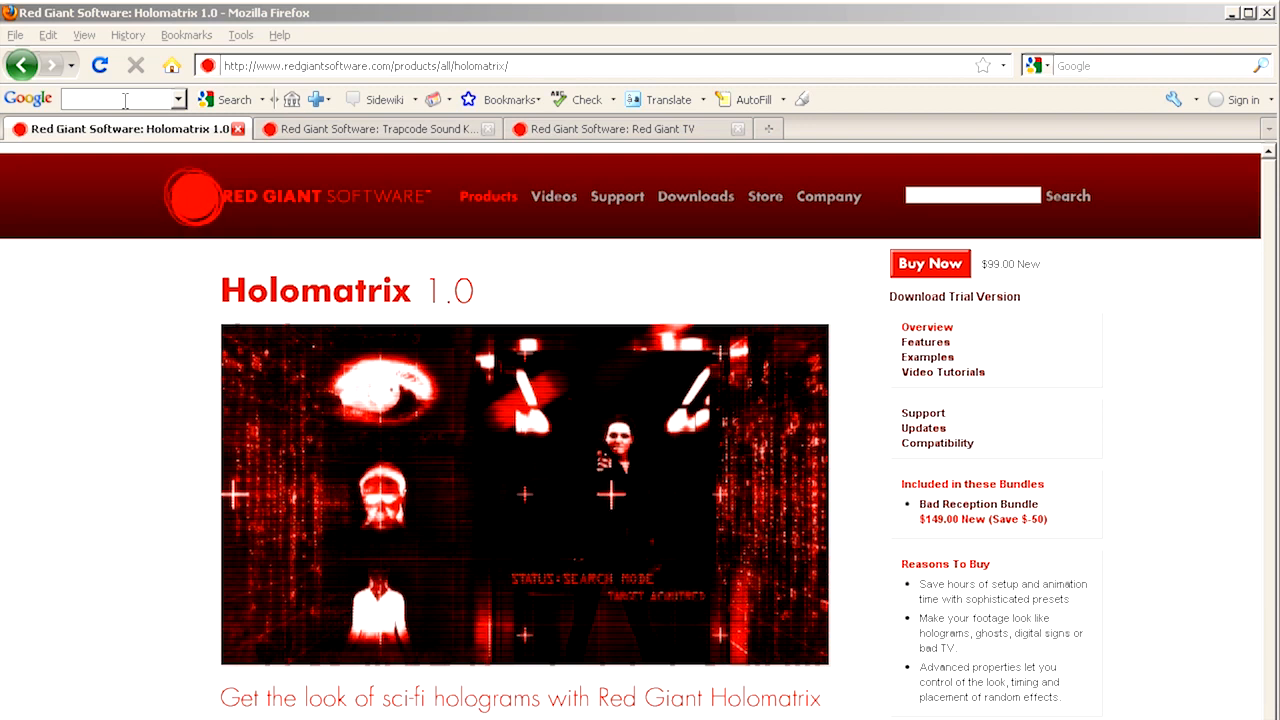
# - View the Trapcode Sound Keys product page
pyautogui.click(312, 130)
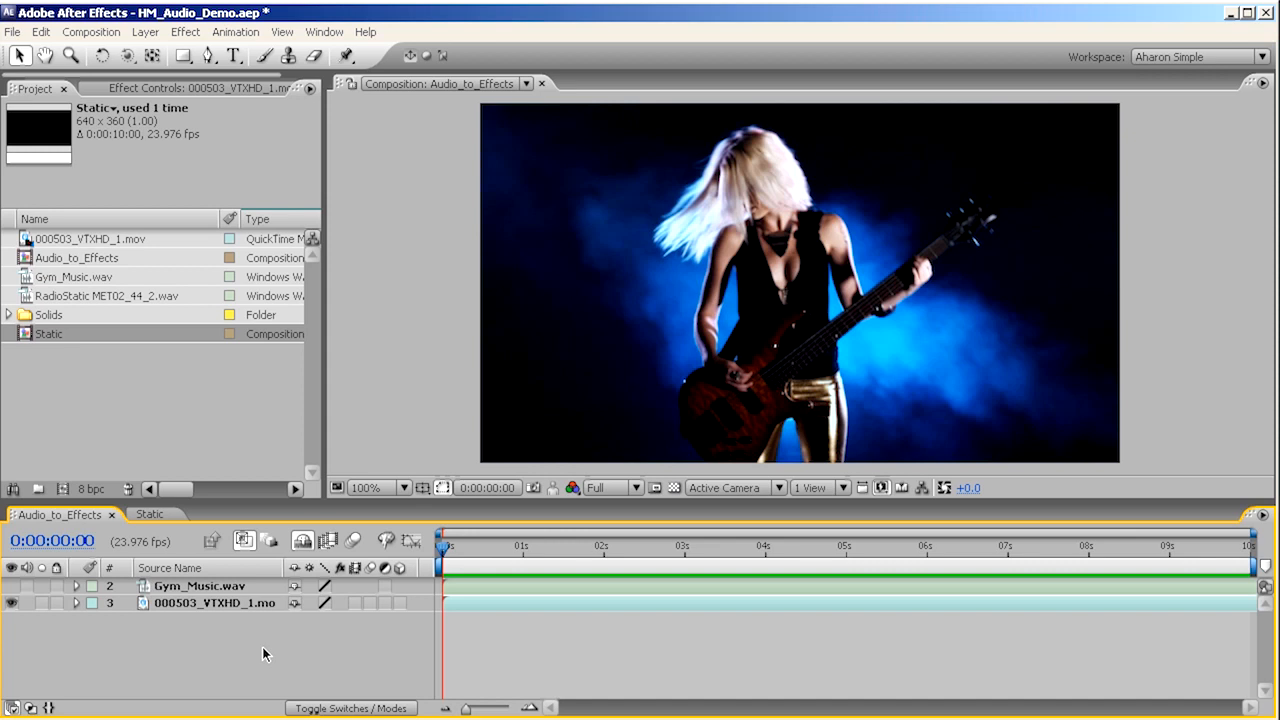
# - Apply Holomatrix with the TV_Really_Bad_1 preset to the 000503_VTXHD_1 footage layer and preview the result
pyautogui.click(225, 604)
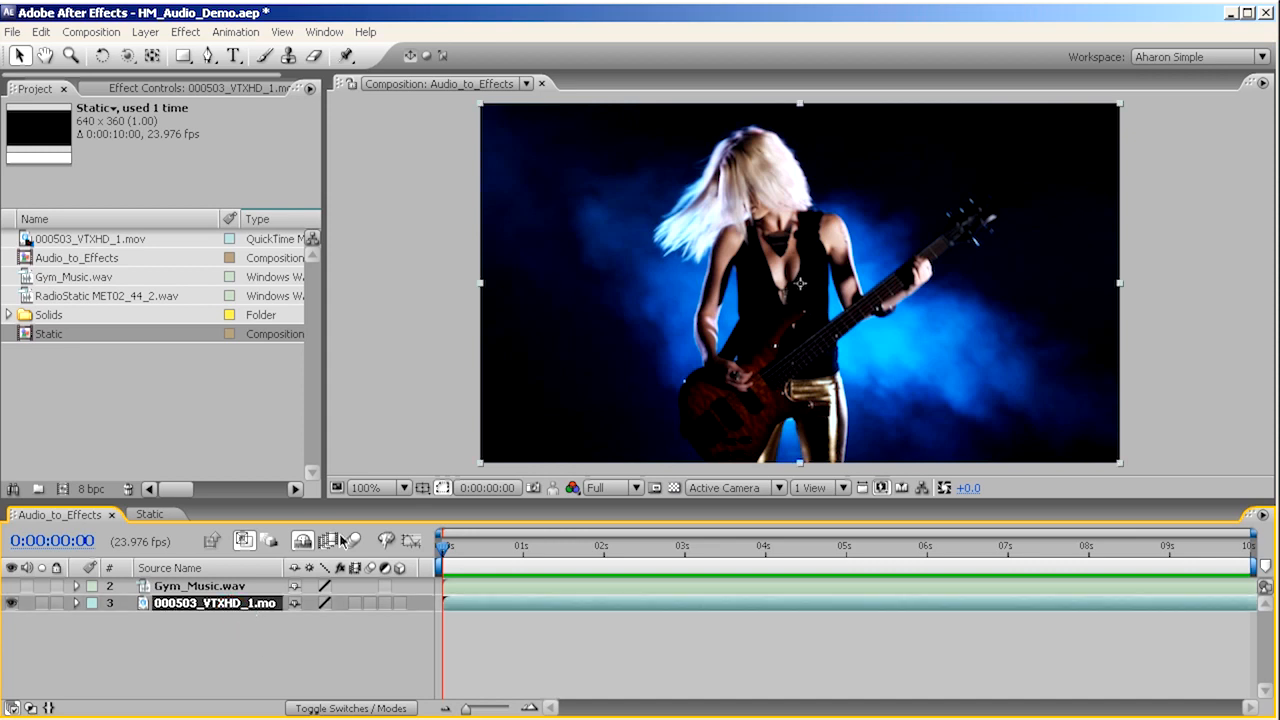
pyautogui.click(186, 32)
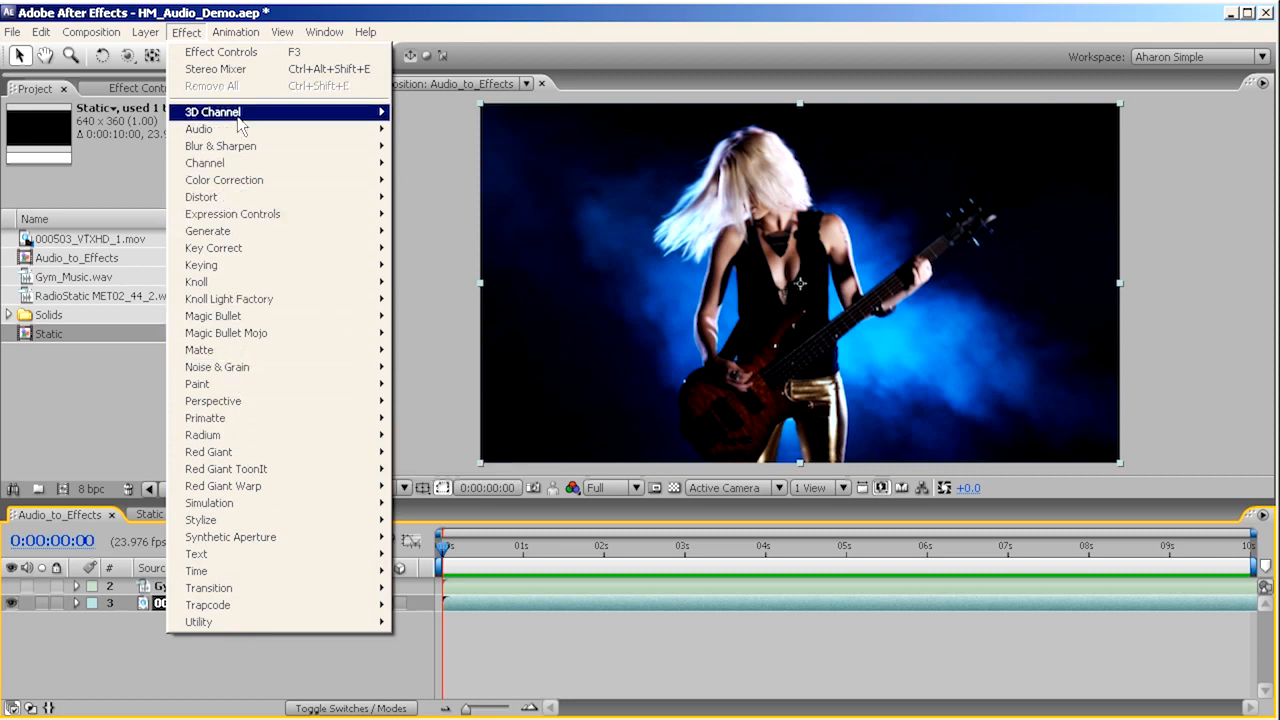
pyautogui.moveTo(325, 32)
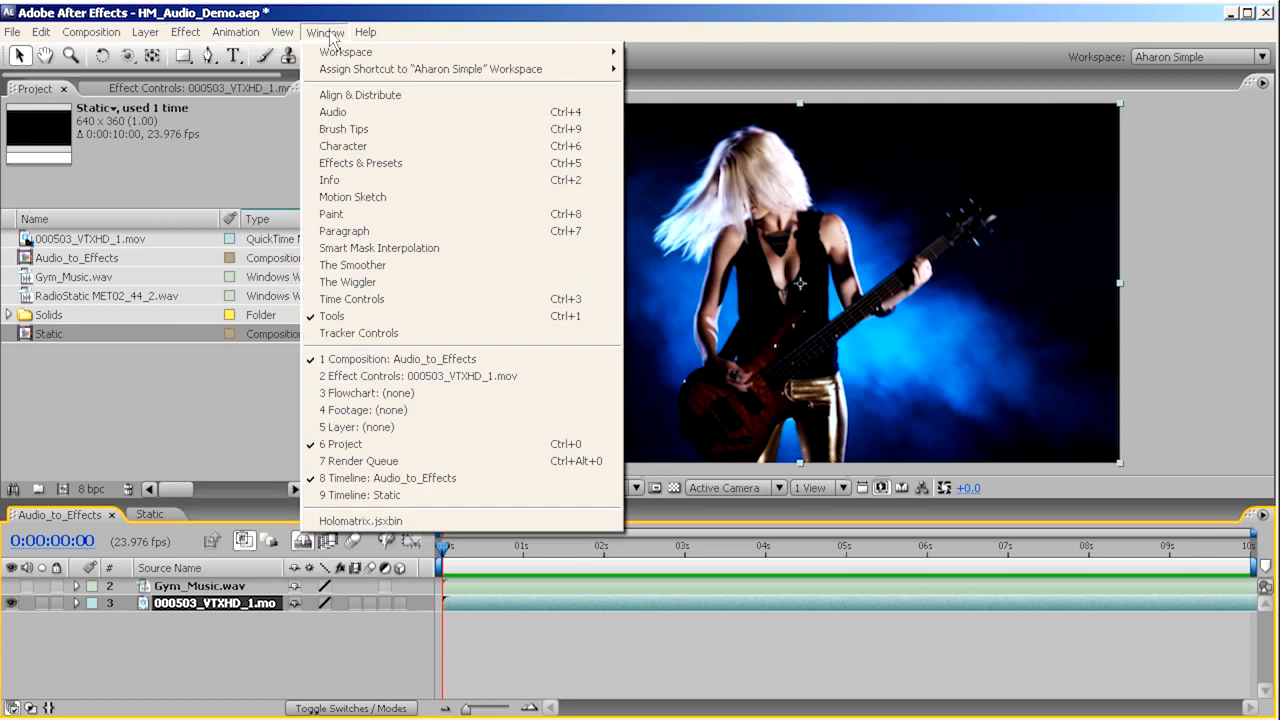
pyautogui.click(386, 522)
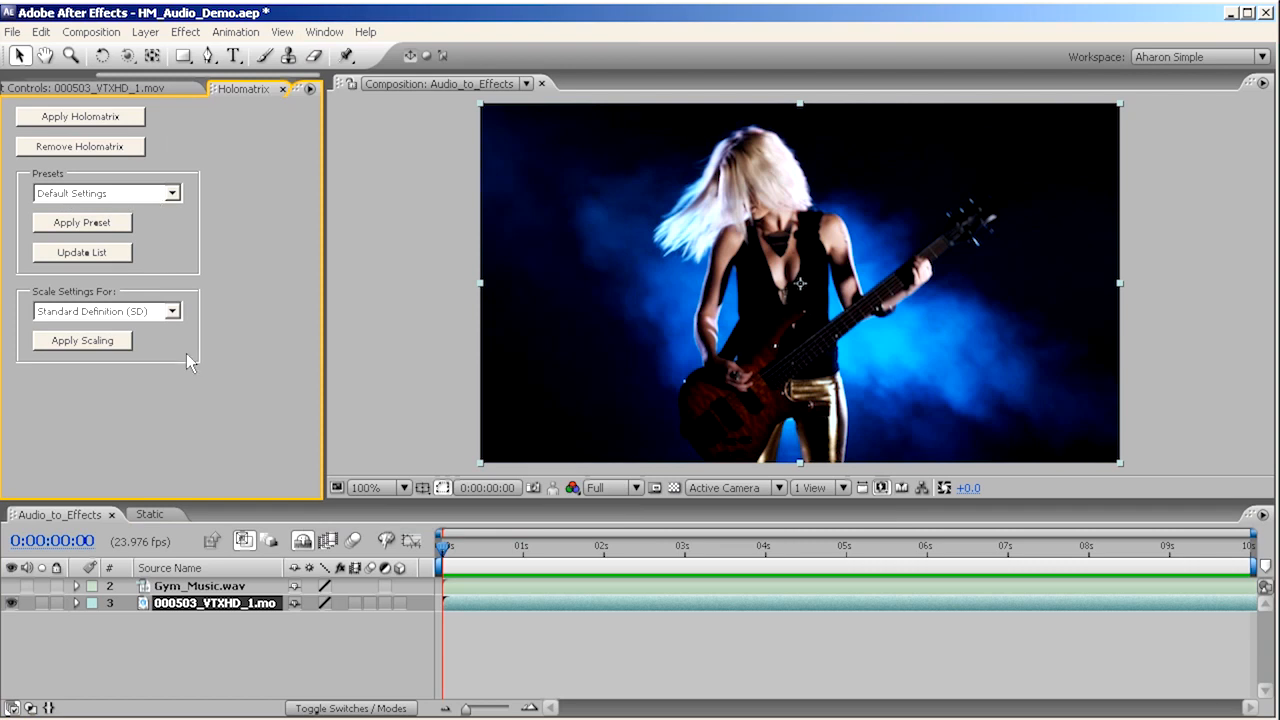
pyautogui.click(172, 193)
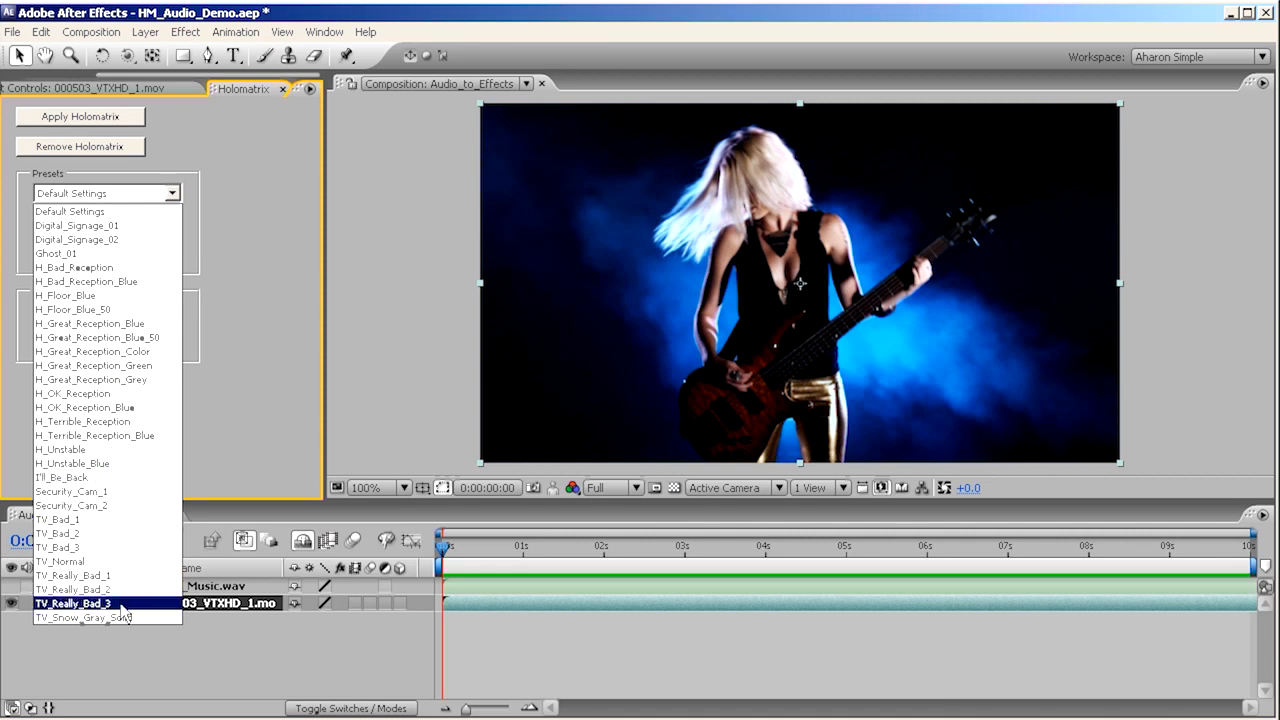
pyautogui.click(118, 577)
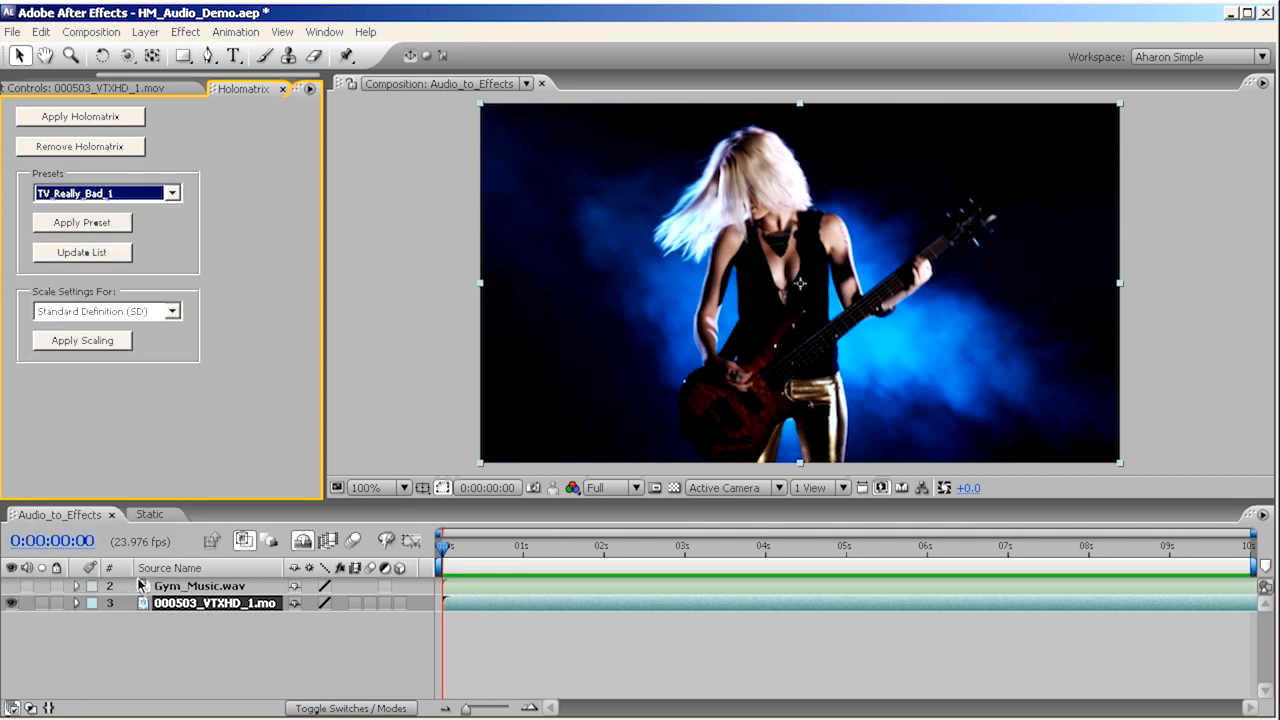
pyautogui.click(69, 118)
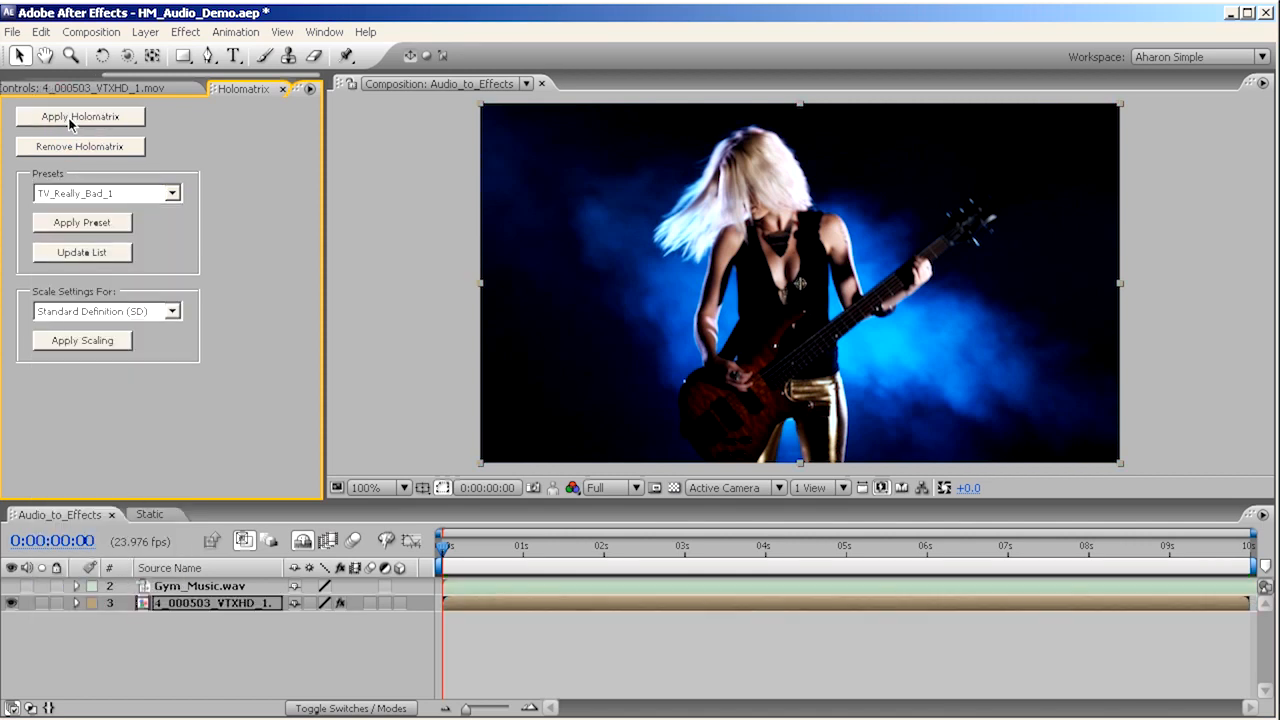
pyautogui.hotkey('ctrl', 's')
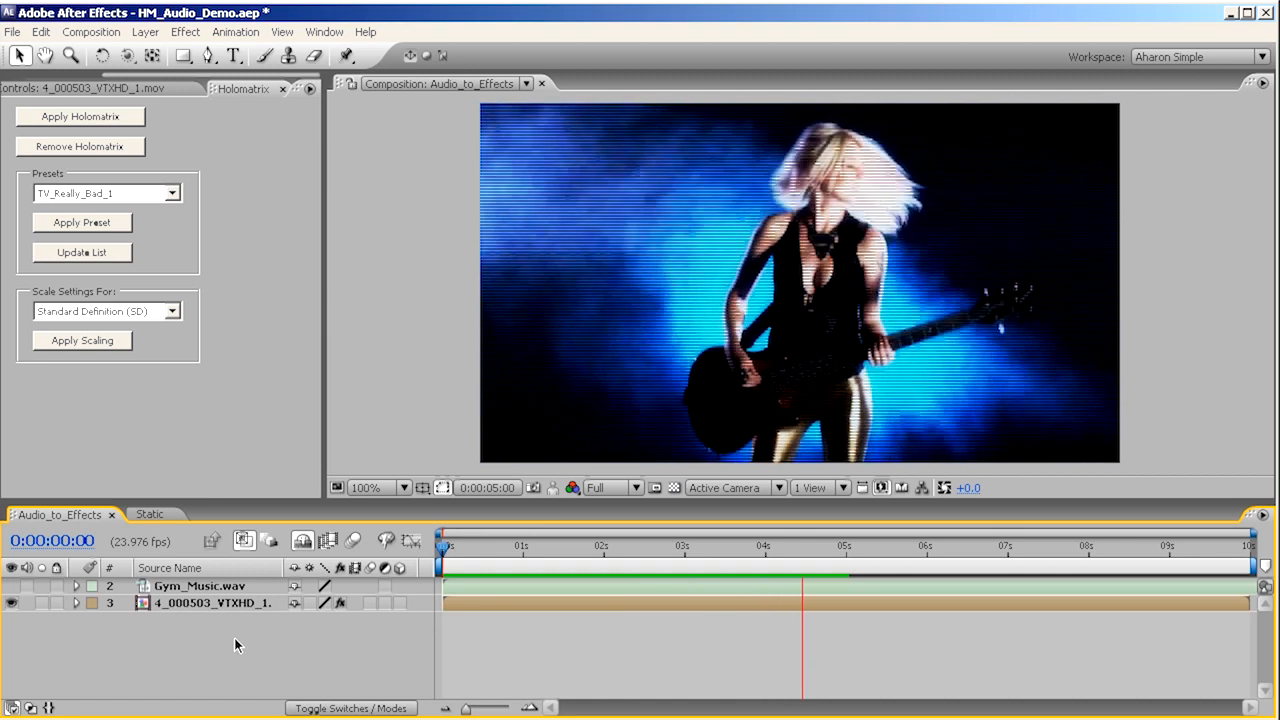
pyautogui.press('space')
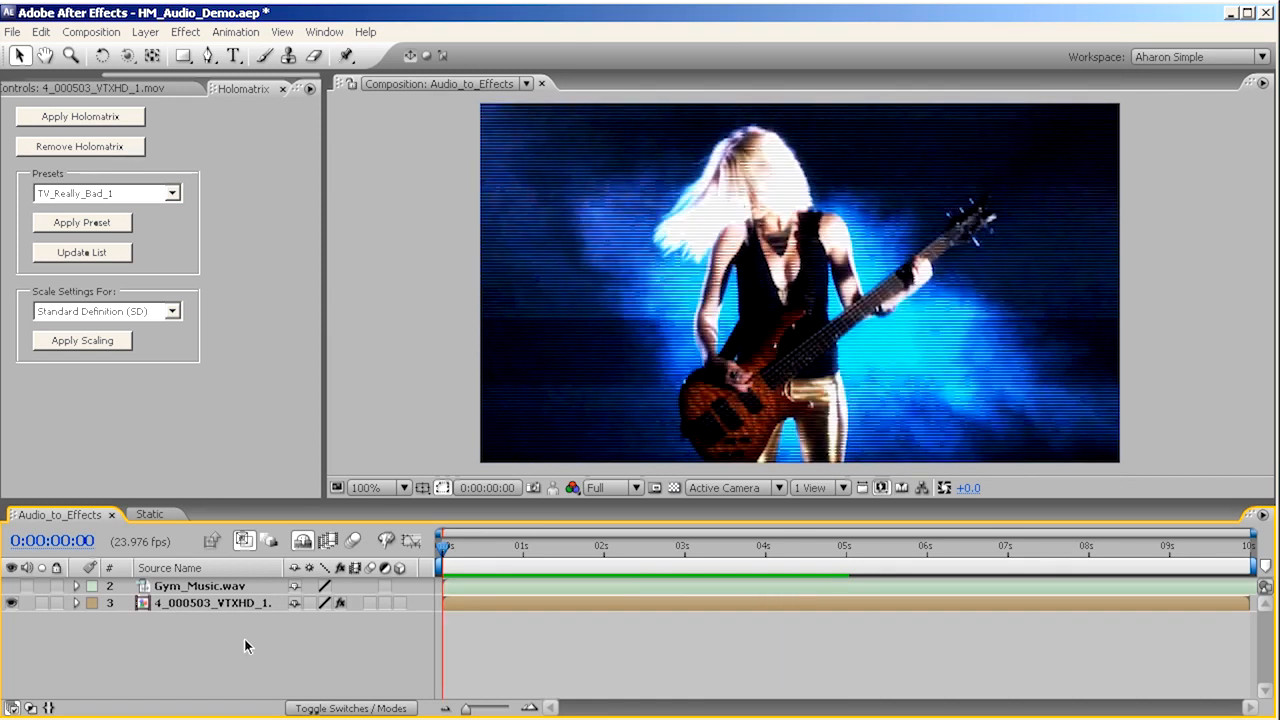
# - Turn on the audio of the Gym_Music.wav layer and preview its sound
pyautogui.click(200, 586)
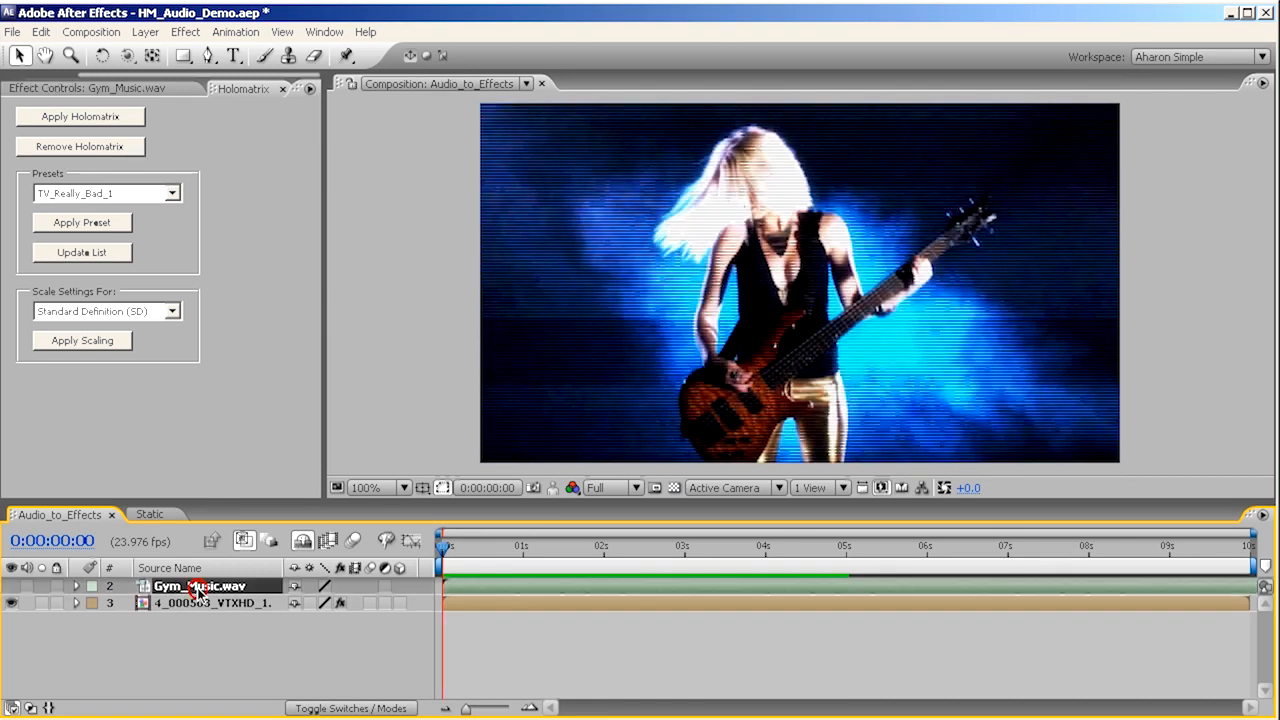
pyautogui.click(27, 587)
pyautogui.press('KP_Decimal')
# - Reveal the Holomatrix effect on the footage layer and open its effect controls
pyautogui.click(176, 606)
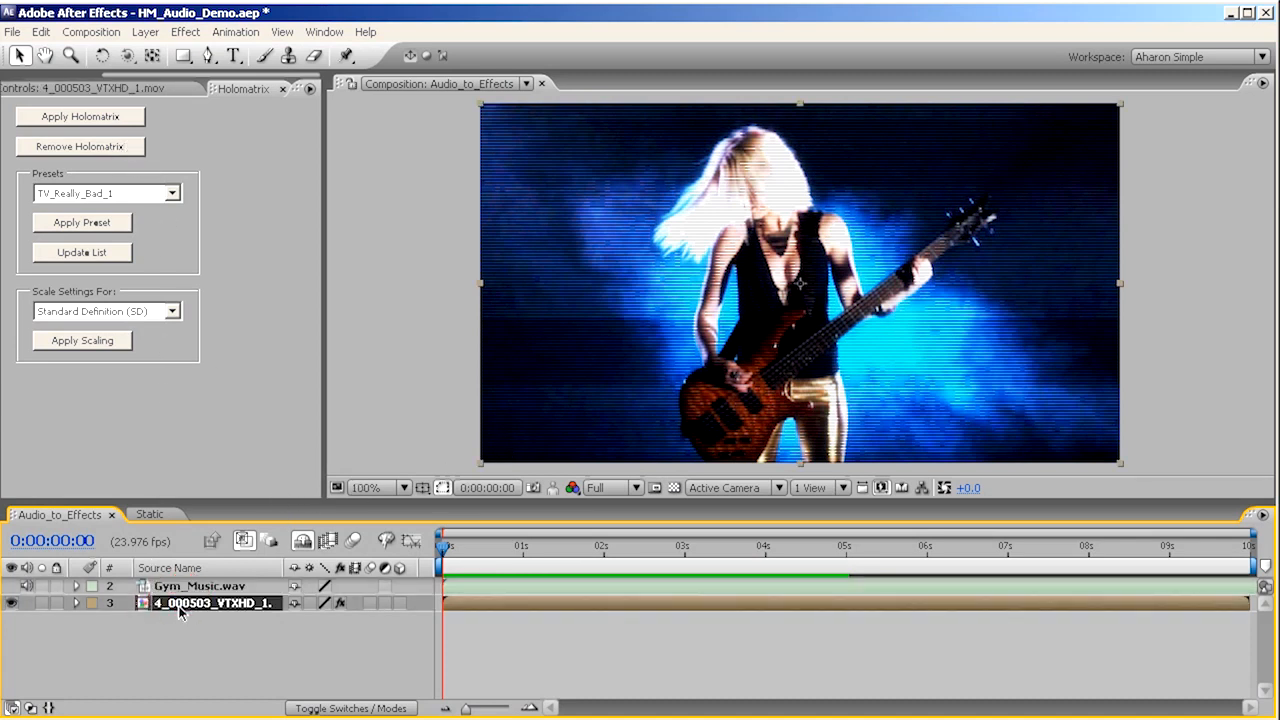
pyautogui.press('e')
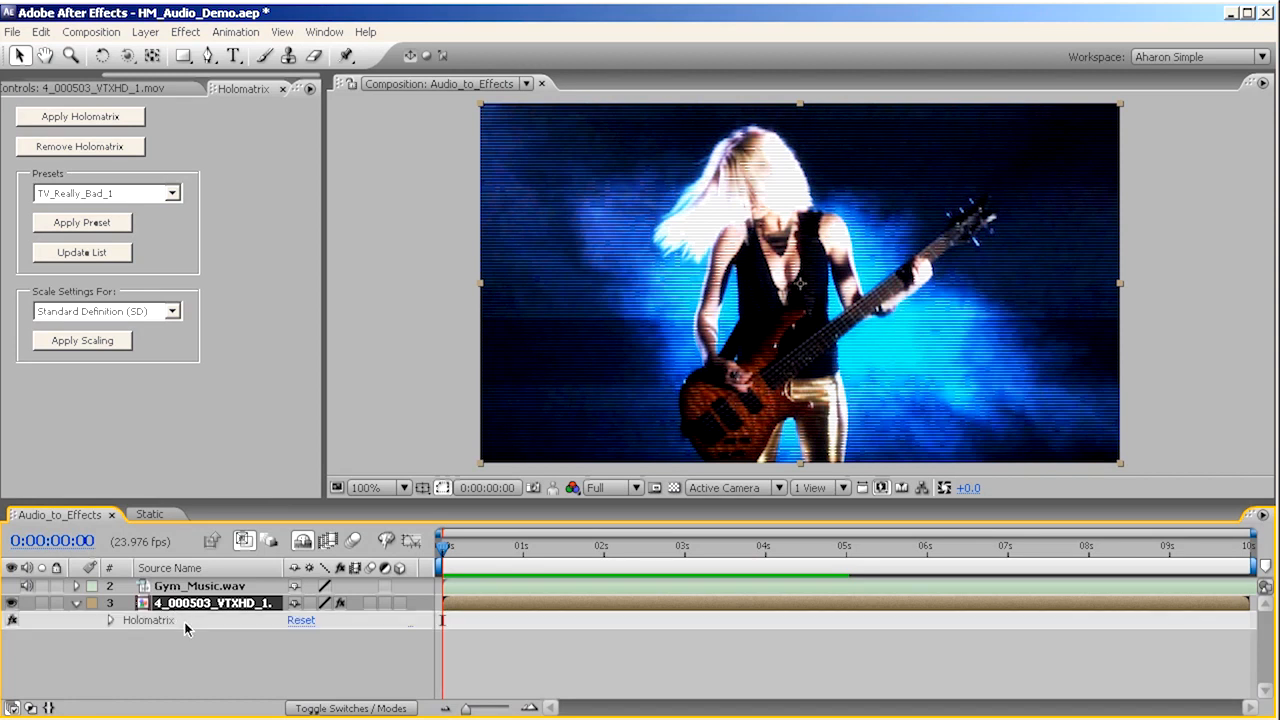
pyautogui.click(150, 620)
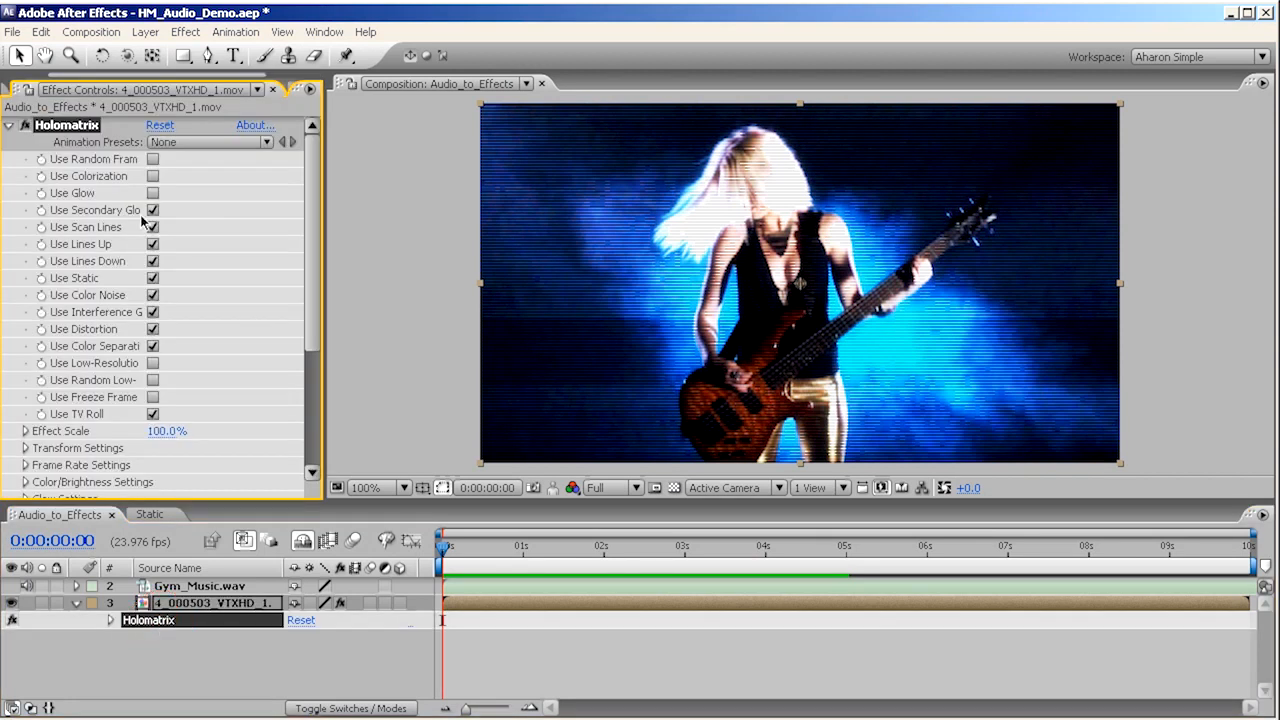
pyautogui.moveTo(218, 74); pyautogui.dragTo(181, 82)
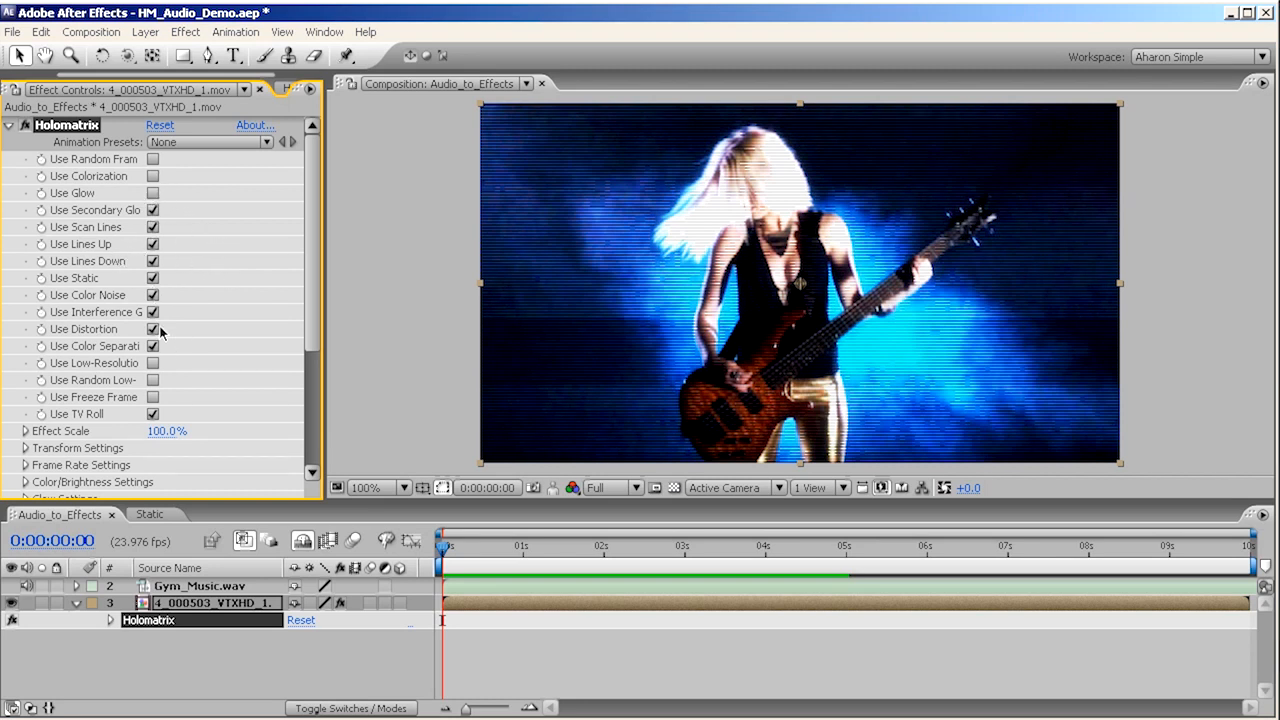
pyautogui.click(153, 295)
# - In Holomatrix's Static Settings, try a Static Size of 23, return it to 12, and set Static Opacity to 61%
pyautogui.moveTo(315, 337); pyautogui.dragTo(308, 426)
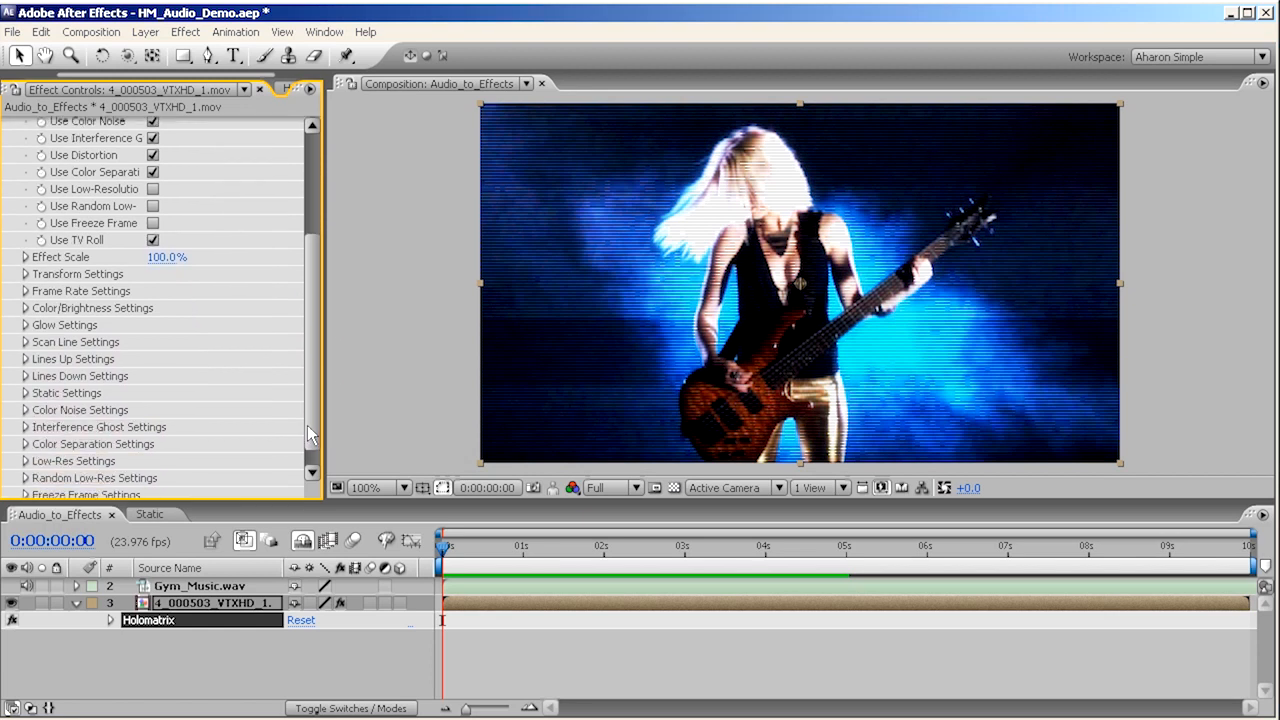
pyautogui.click(25, 393)
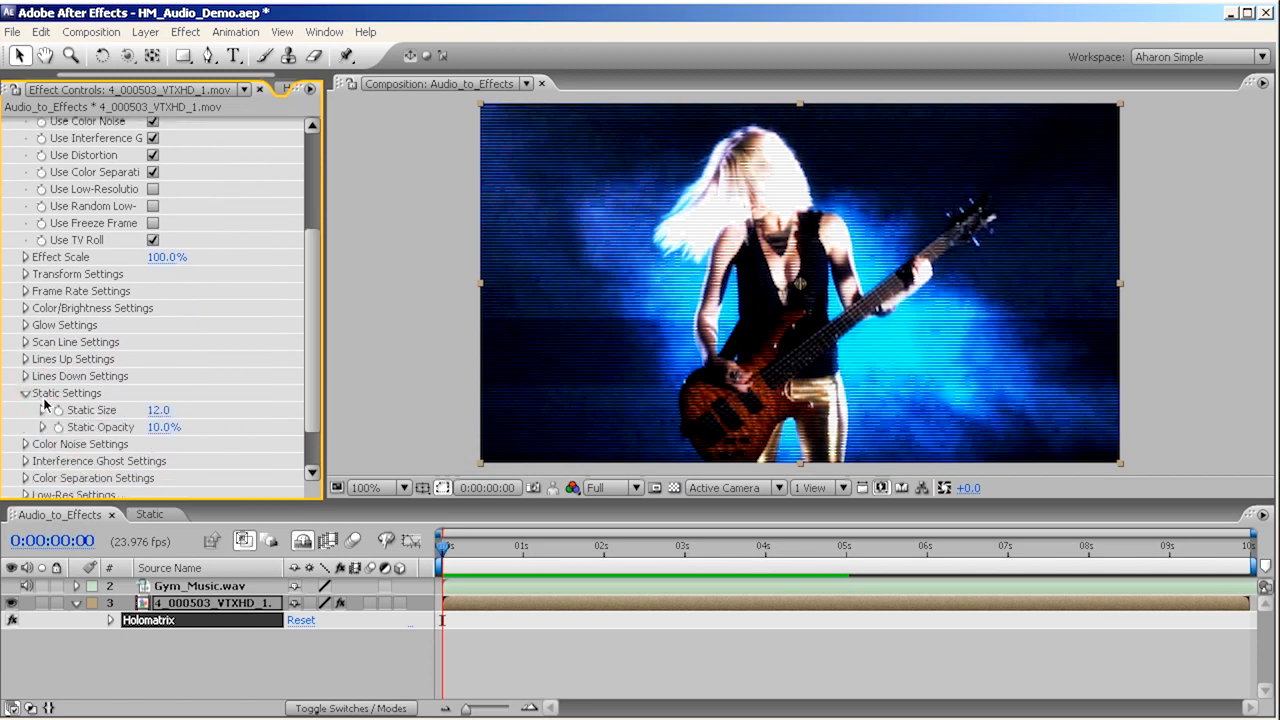
pyautogui.click(160, 409)
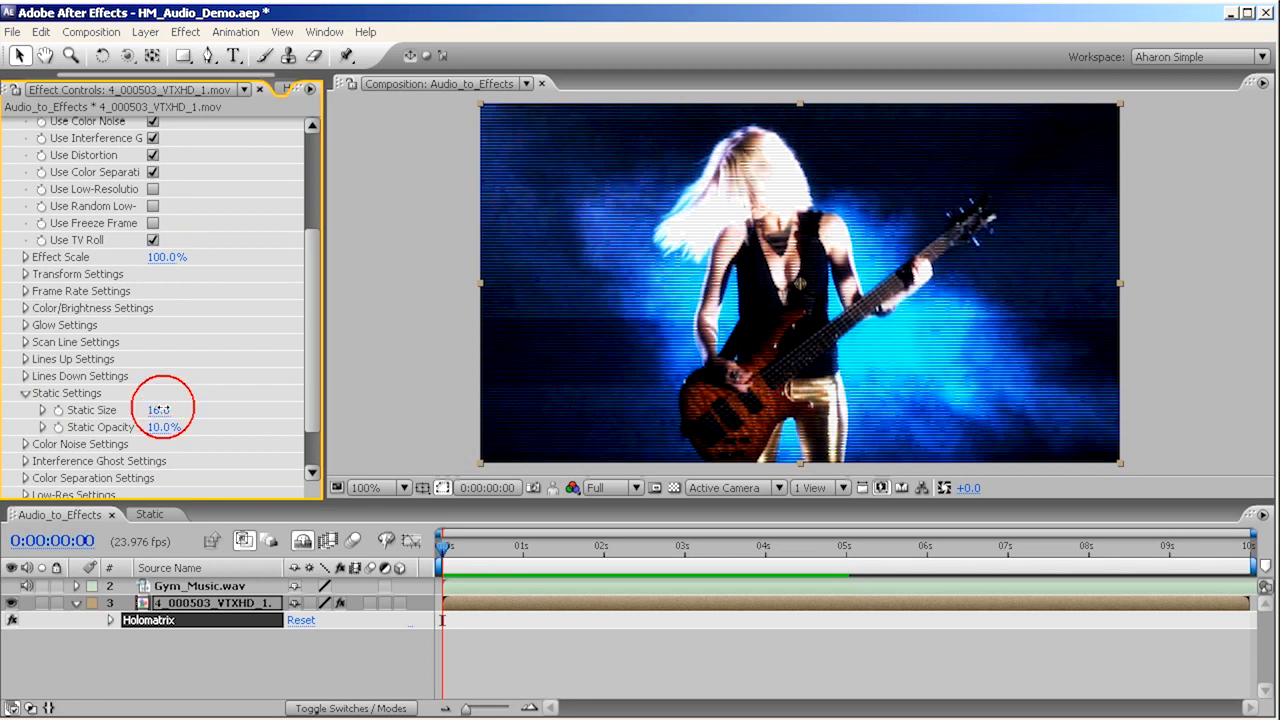
pyautogui.write('20')
pyautogui.press('Return')
pyautogui.moveTo(168, 409); pyautogui.dragTo(197, 423)
pyautogui.click(157, 426)
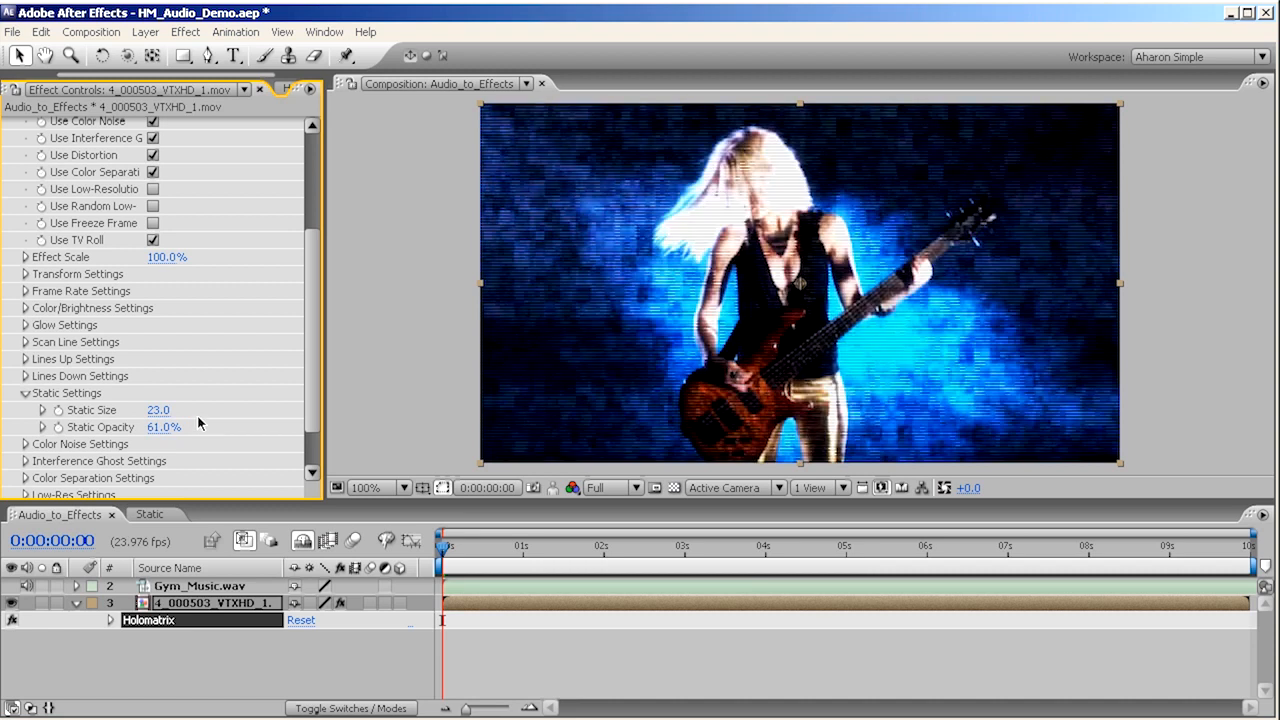
pyautogui.moveTo(162, 410); pyautogui.dragTo(150, 410)
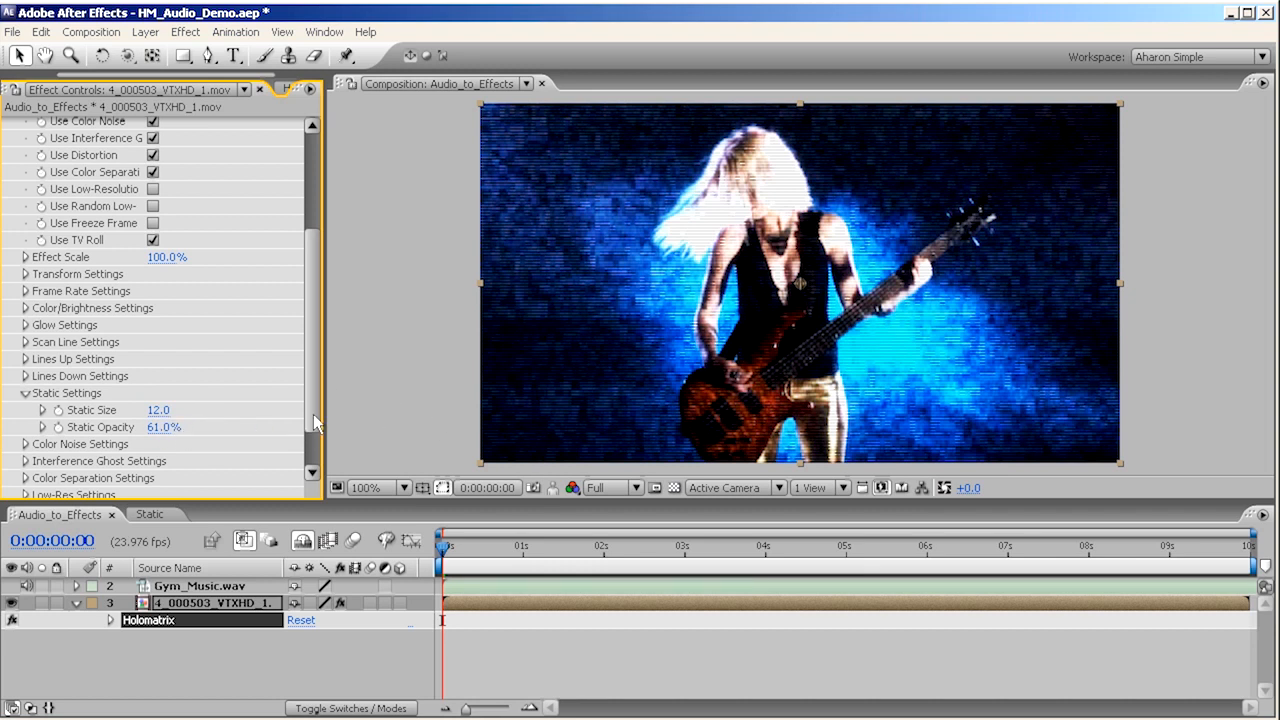
# - Enable Holomatrix's Use Low-Resolution option and look through the effect's remaining settings
pyautogui.click(152, 190)
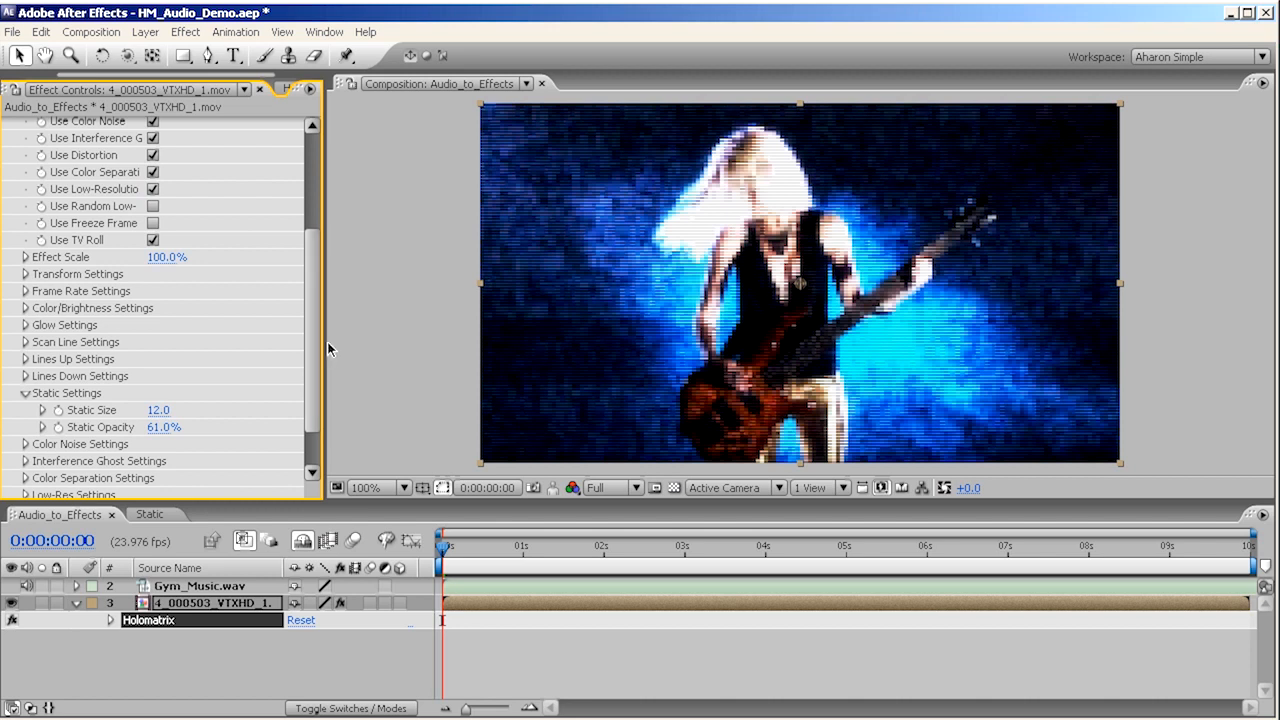
pyautogui.moveTo(324, 340); pyautogui.dragTo(326, 338)
pyautogui.scroll(2, 318, 320)
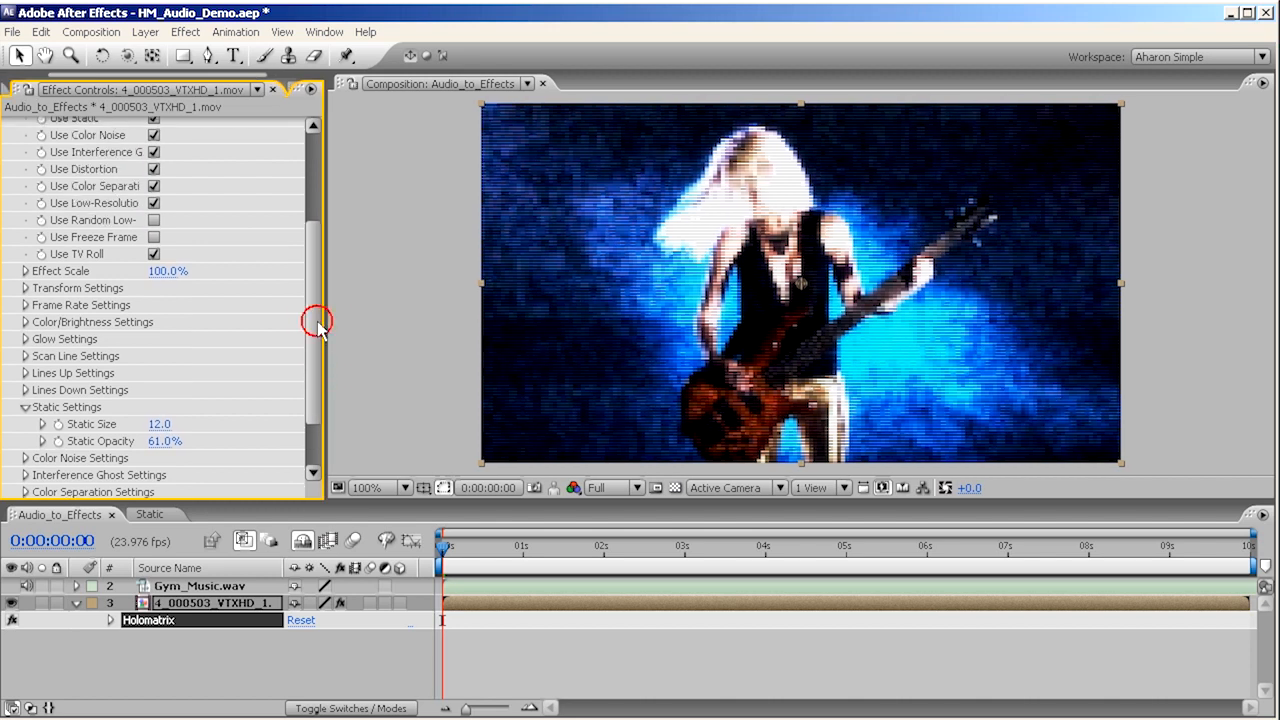
pyautogui.moveTo(317, 319); pyautogui.dragTo(320, 390)
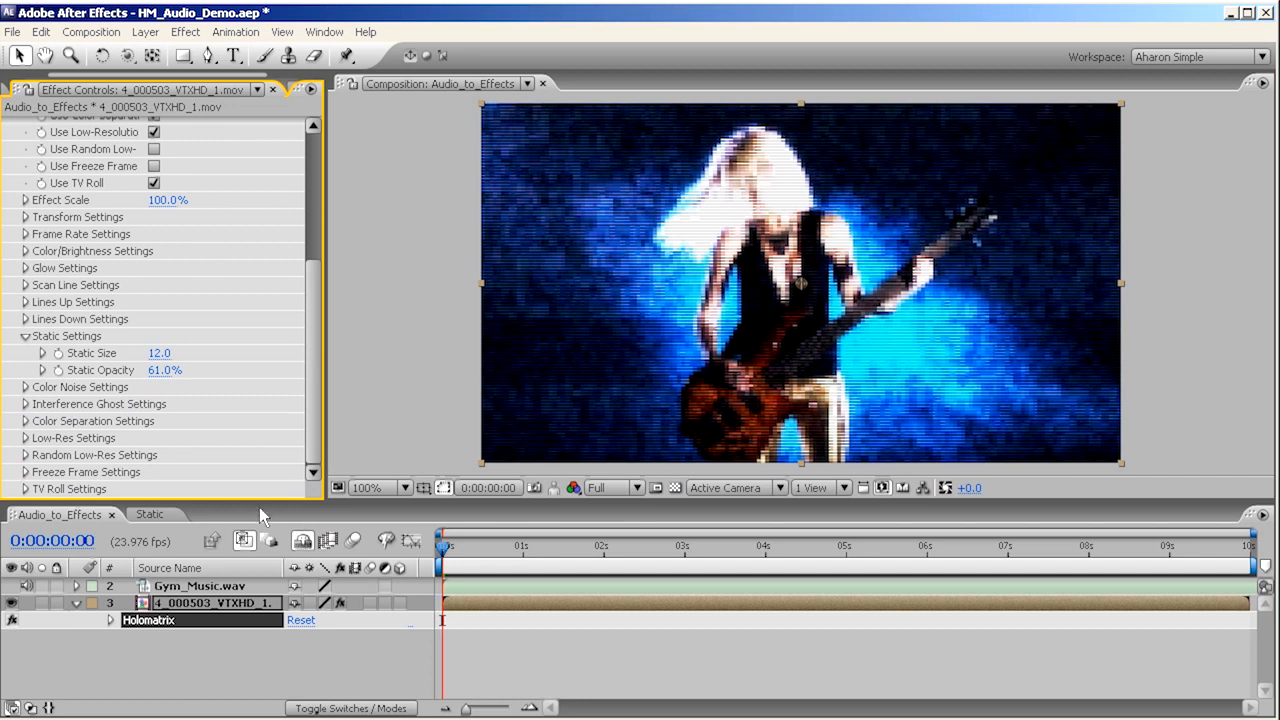
pyautogui.moveTo(309, 452); pyautogui.dragTo(327, 224)
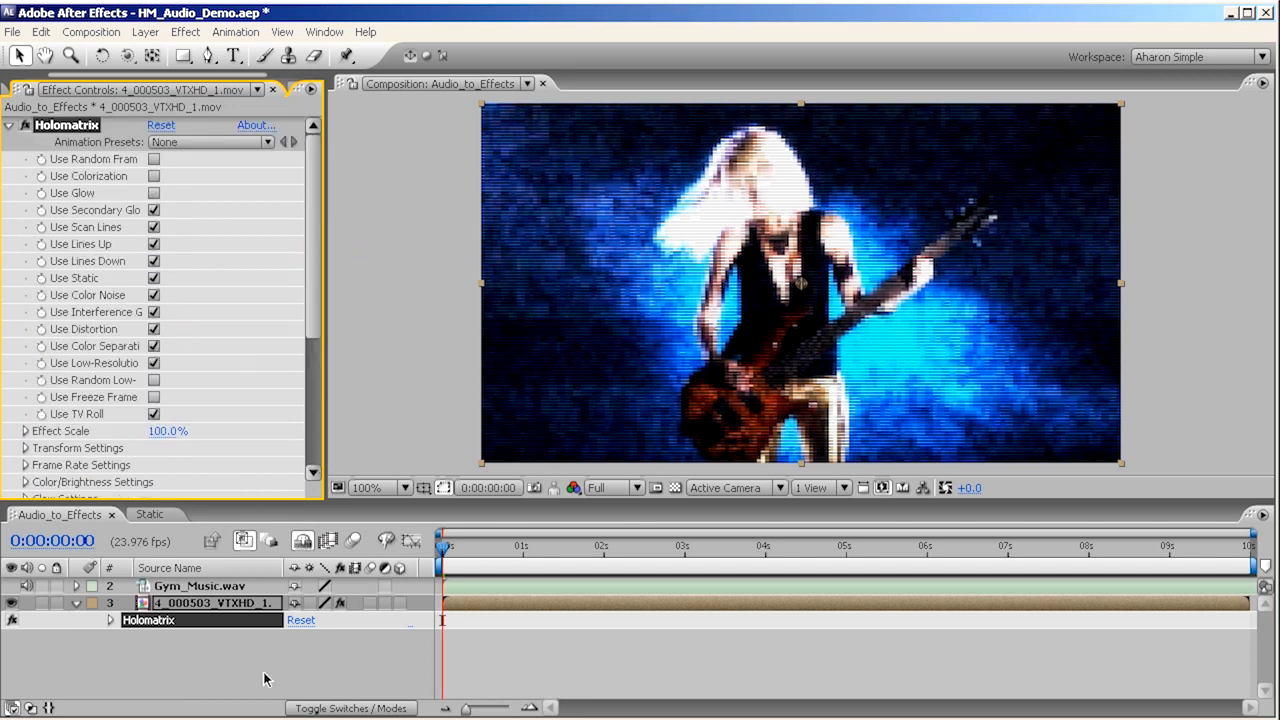
# - Create a black solid layer named Soundkeys at the composition's size
pyautogui.click(214, 648)
pyautogui.click(146, 32)
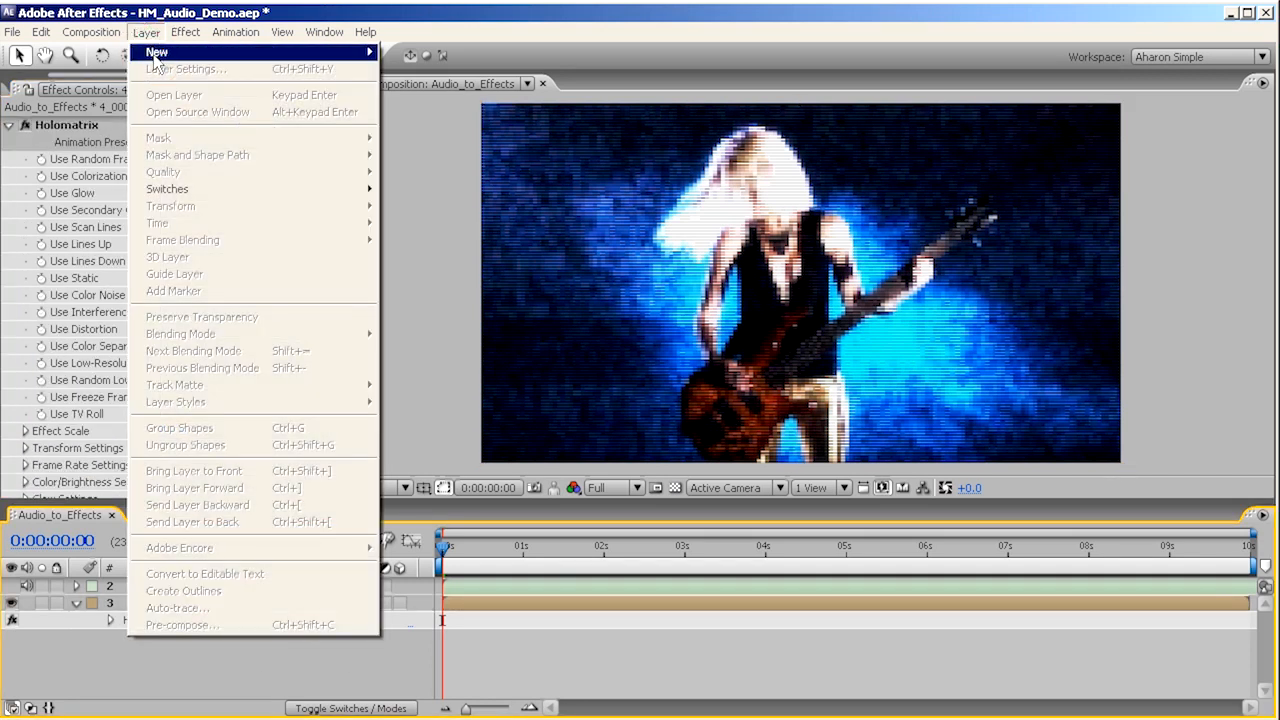
pyautogui.moveTo(180, 49)
pyautogui.click(471, 72)
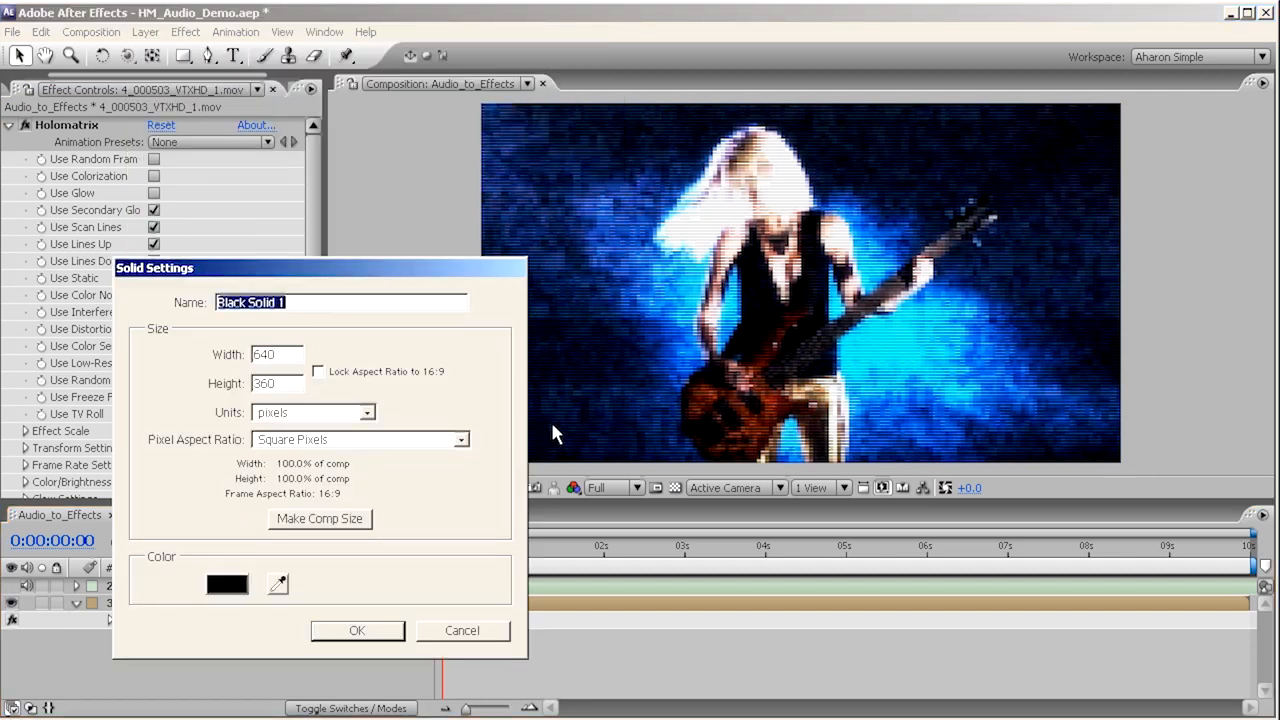
pyautogui.write('Soundkeys')
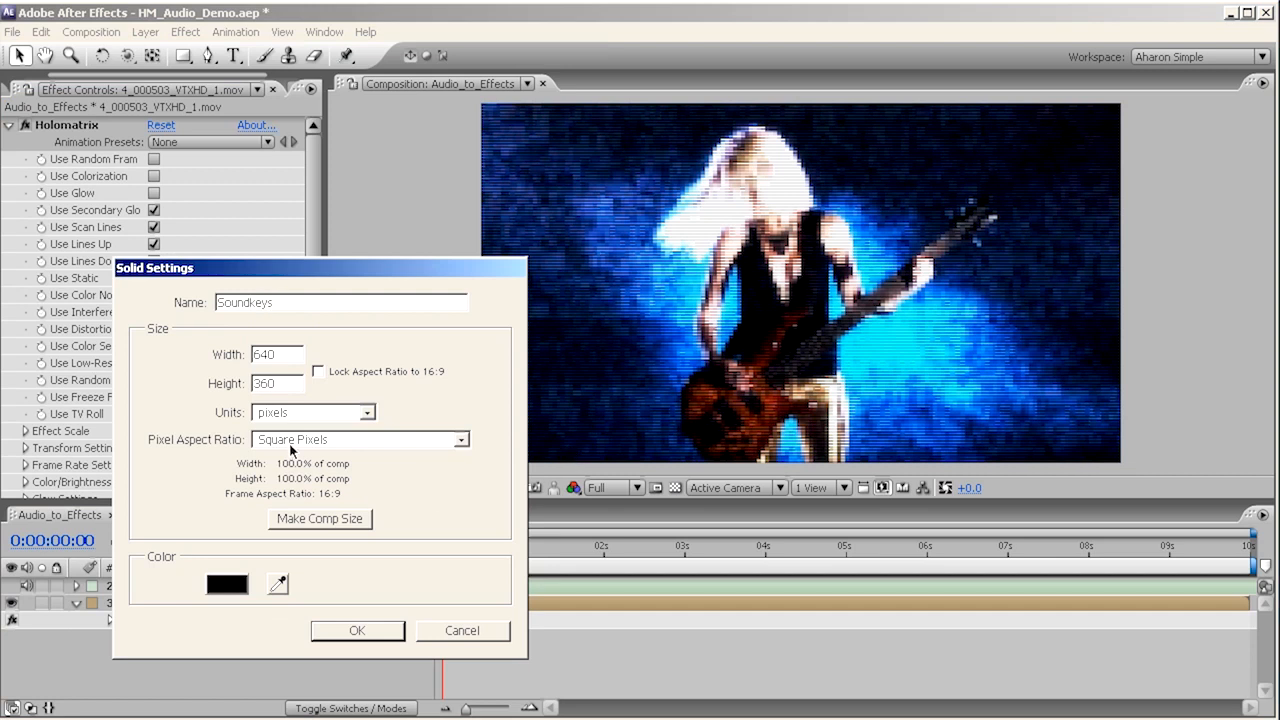
pyautogui.click(316, 521)
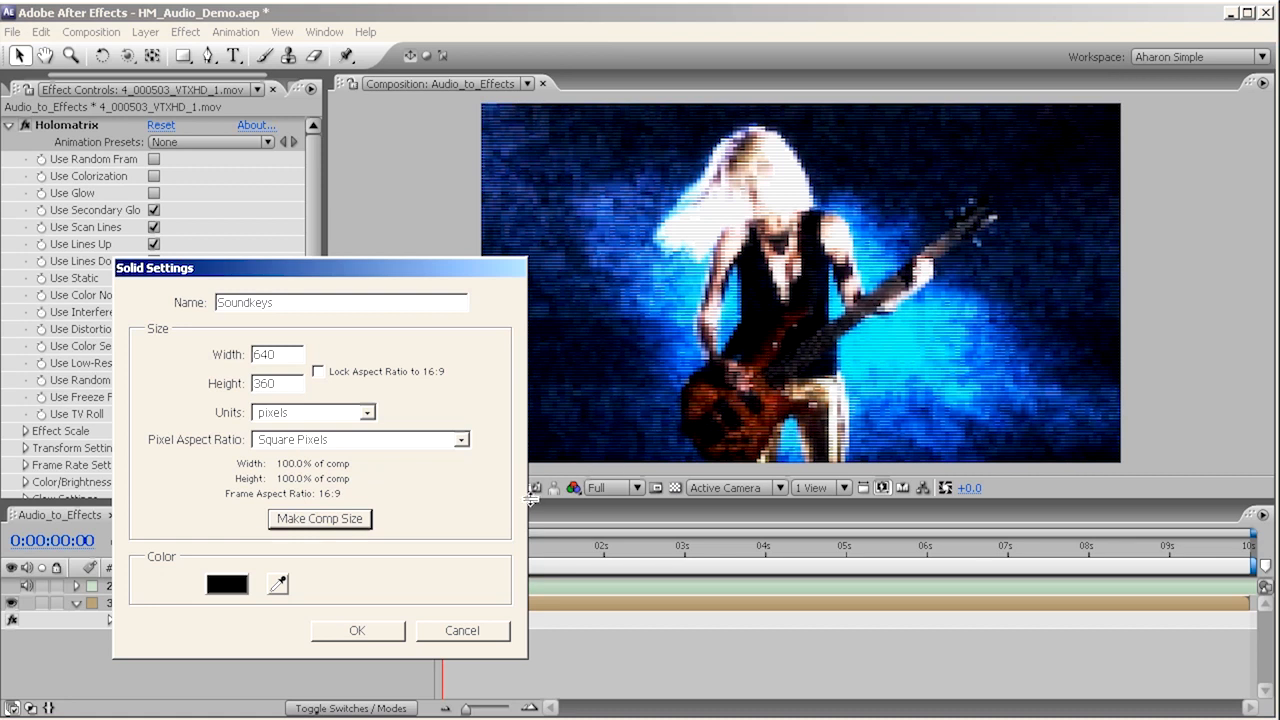
pyautogui.click(380, 631)
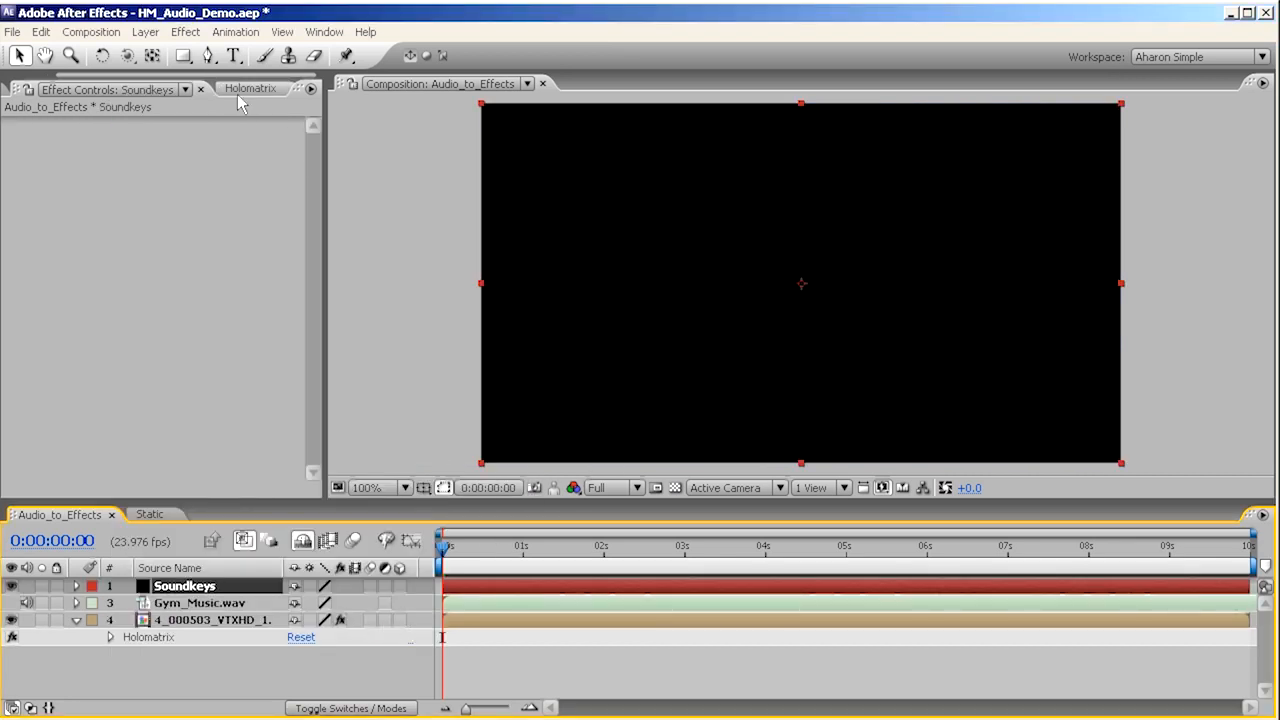
# - Apply Trapcode Sound Keys to the Soundkeys solid with Gym_Music.wav as its audio layer, and expand the Spectrum Adjustment settings
pyautogui.click(201, 33)
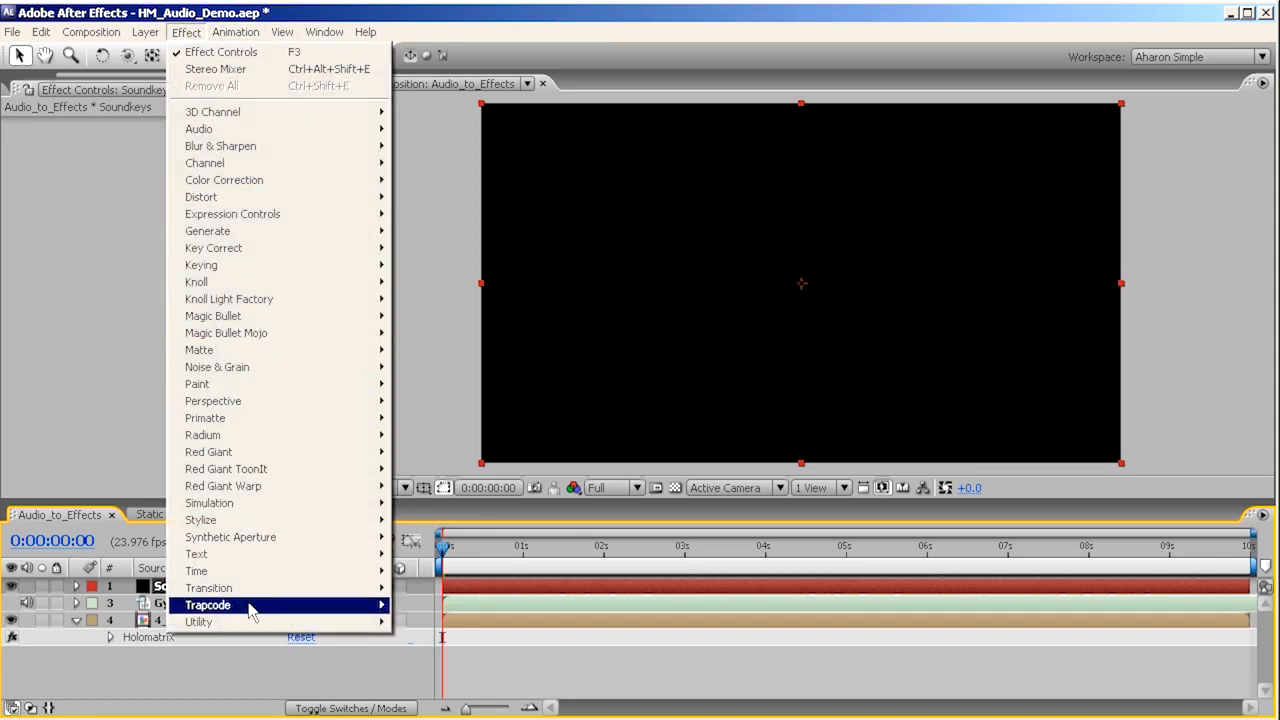
pyautogui.moveTo(250, 610)
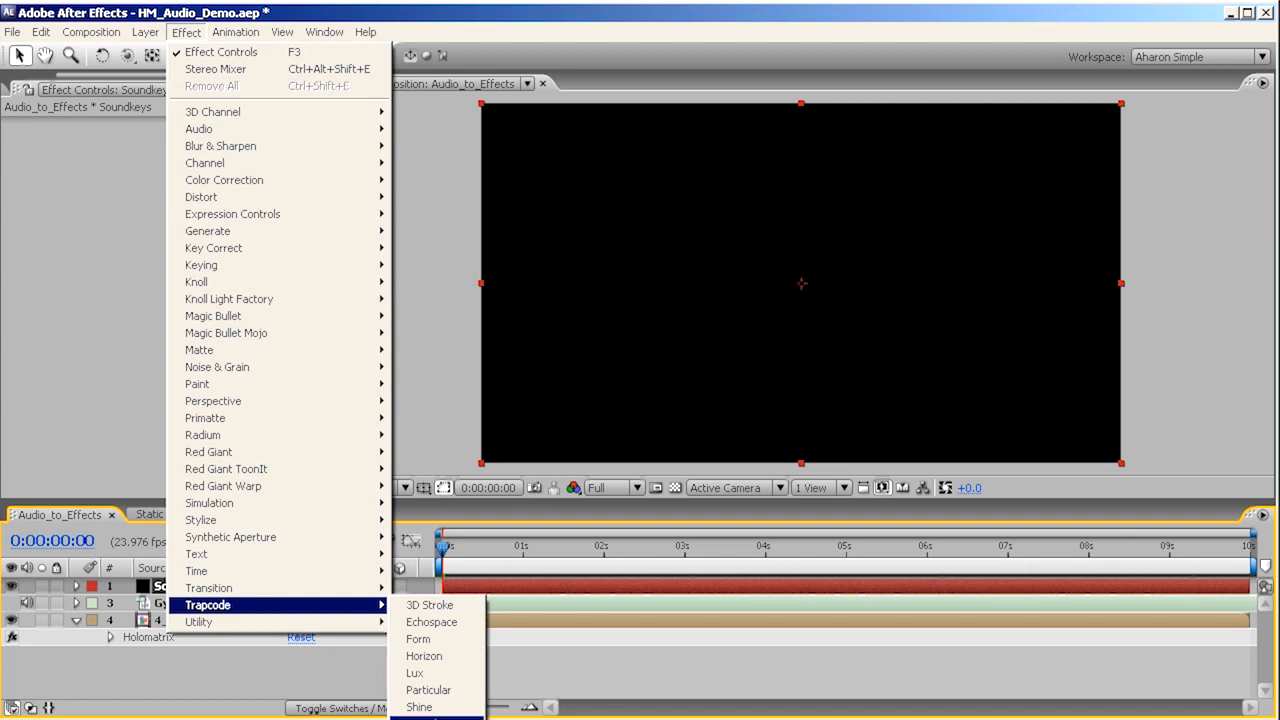
pyautogui.click(435, 716)
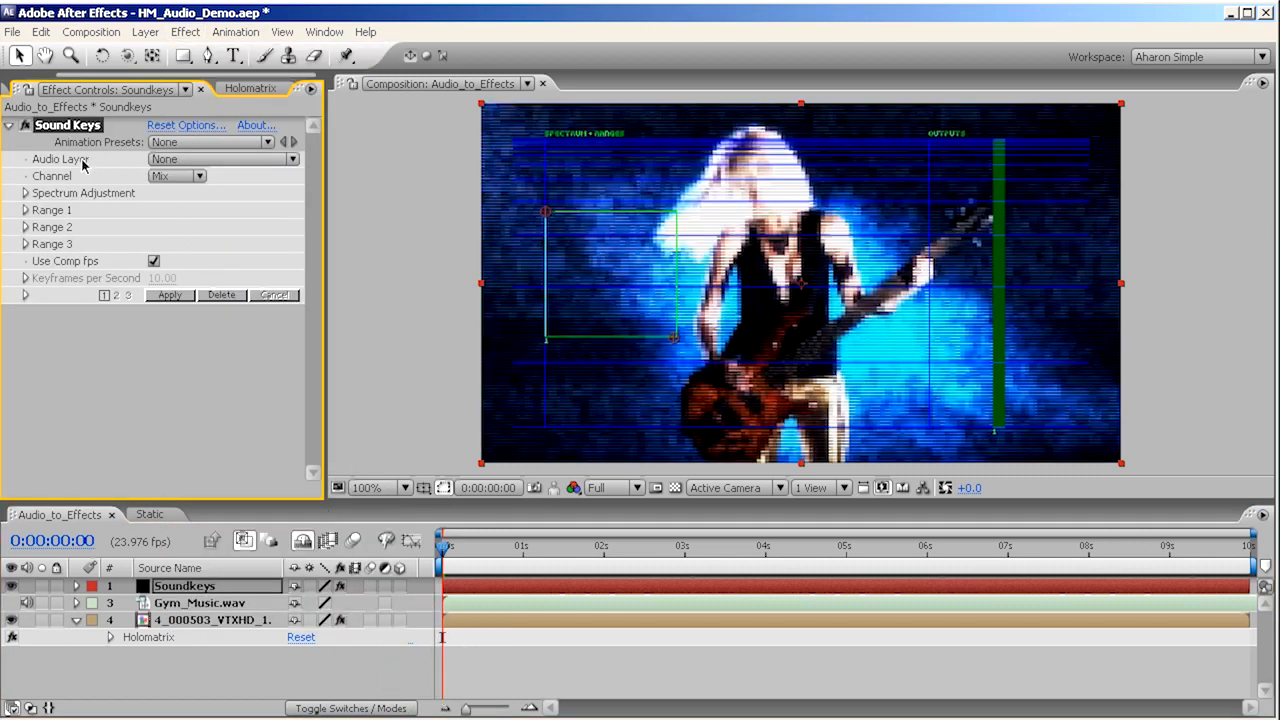
pyautogui.click(187, 161)
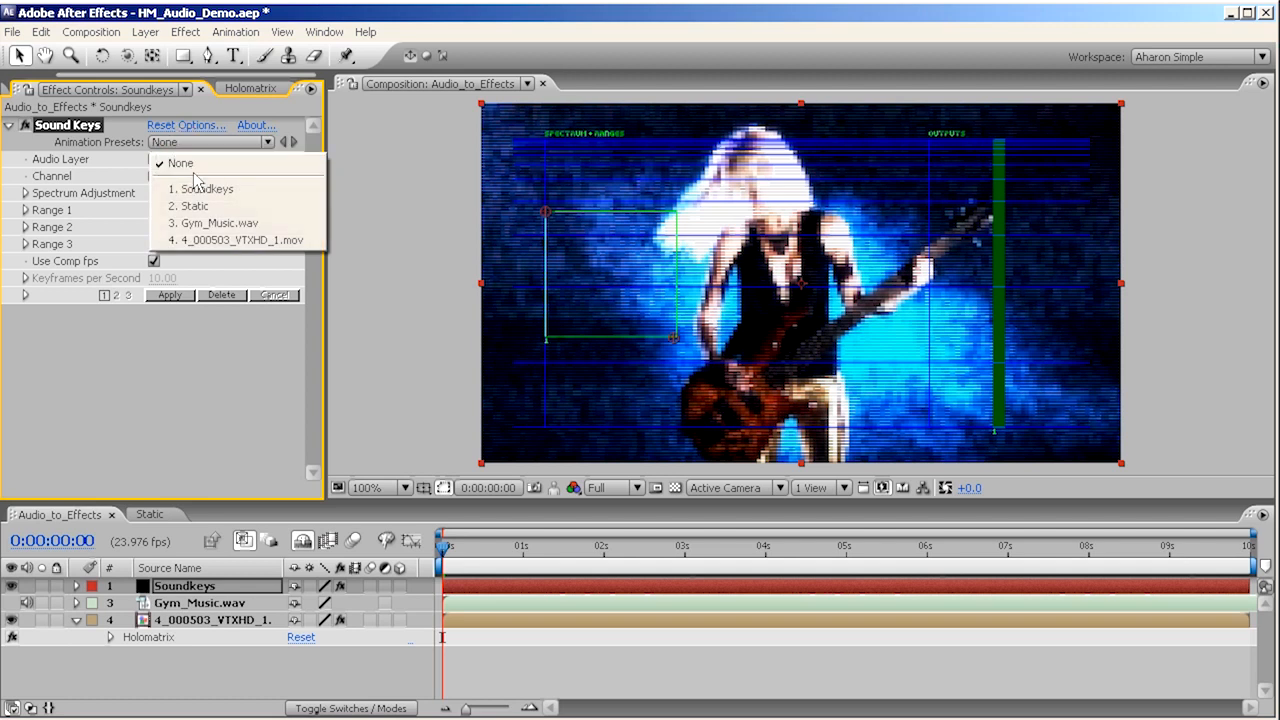
pyautogui.click(206, 225)
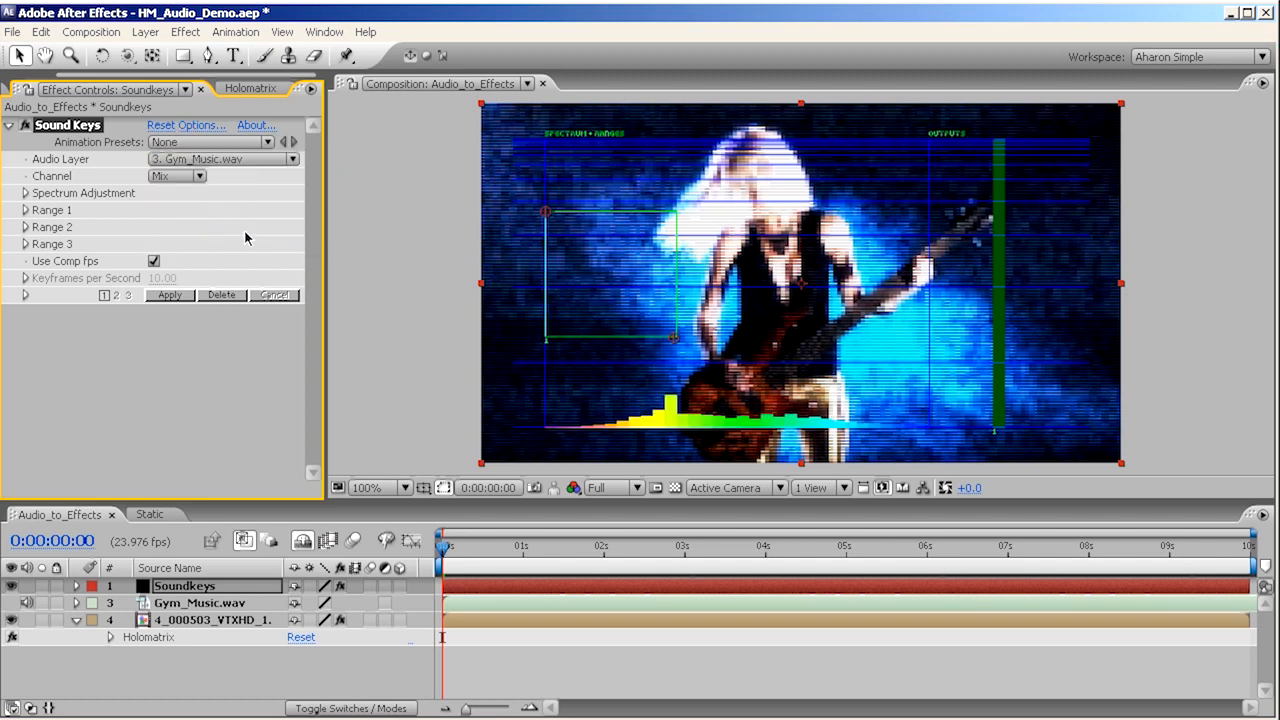
pyautogui.click(26, 194)
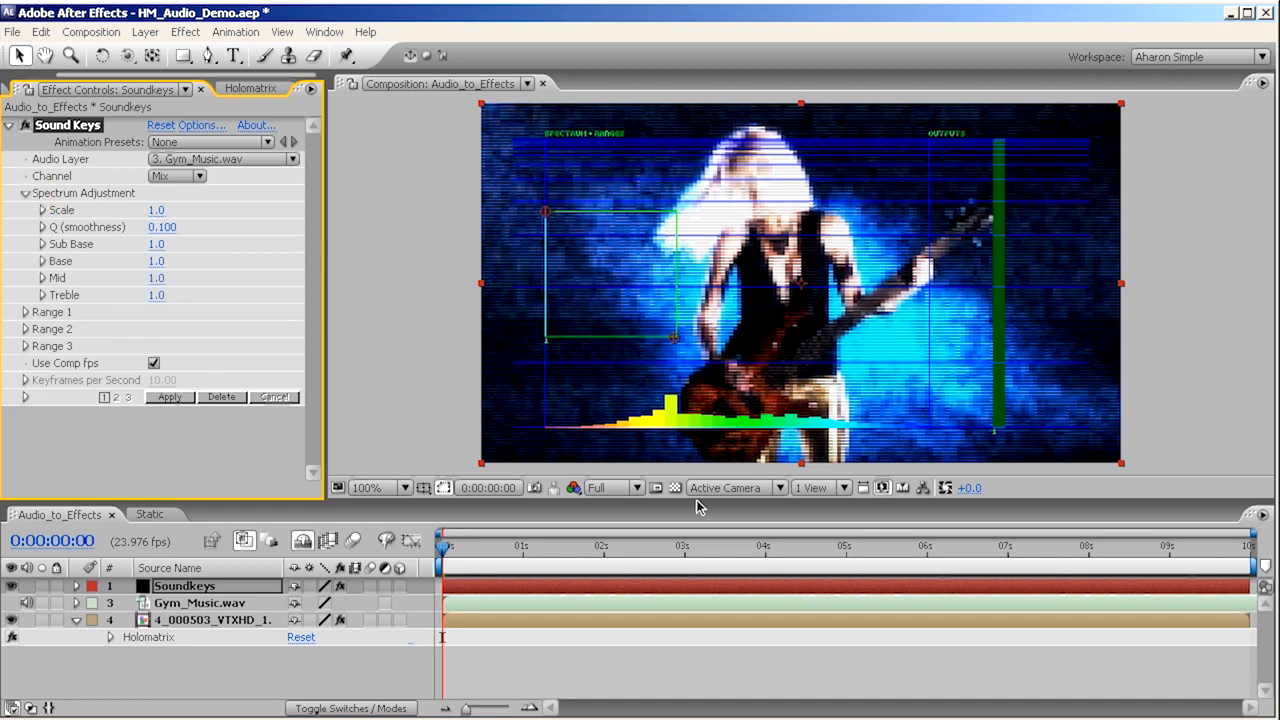
# - At 0:00:00:21, raise the Sound Keys spectrum Scale to 6.3, hide the guitarist footage layer, and preview the spectrum with audio
pyautogui.moveTo(446, 547); pyautogui.dragTo(514, 553)
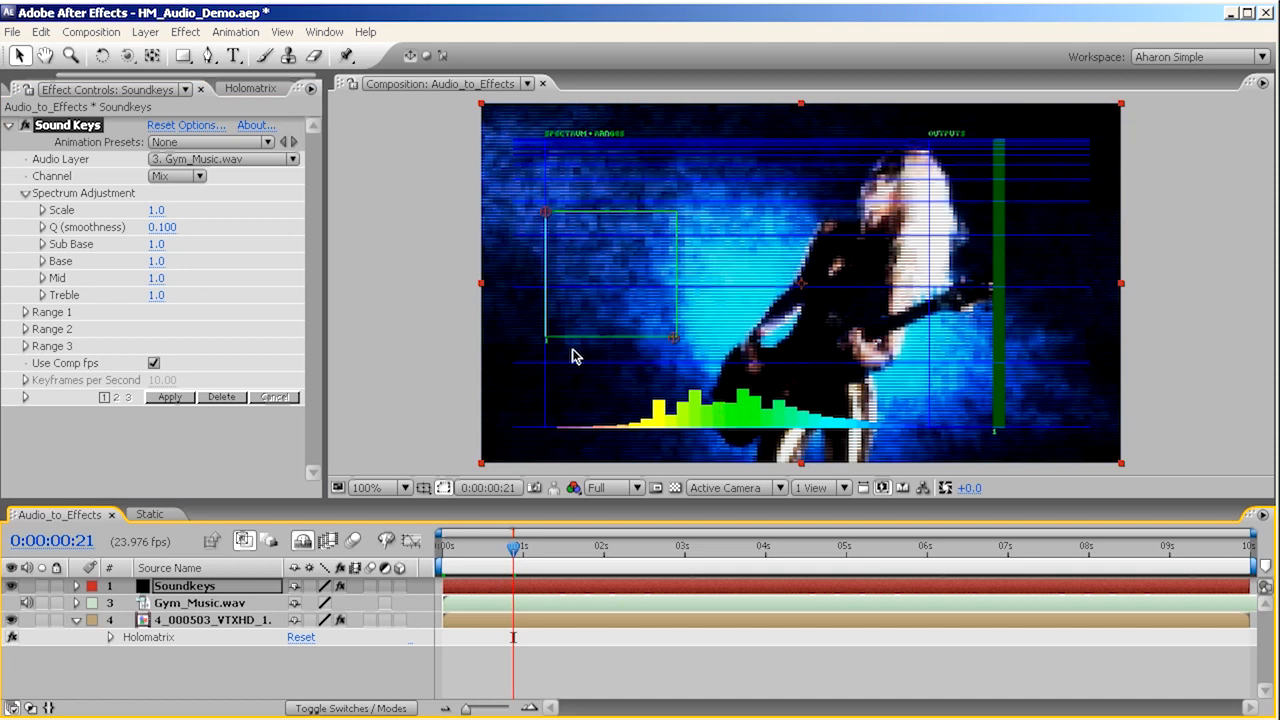
pyautogui.moveTo(159, 218); pyautogui.dragTo(722, 218)
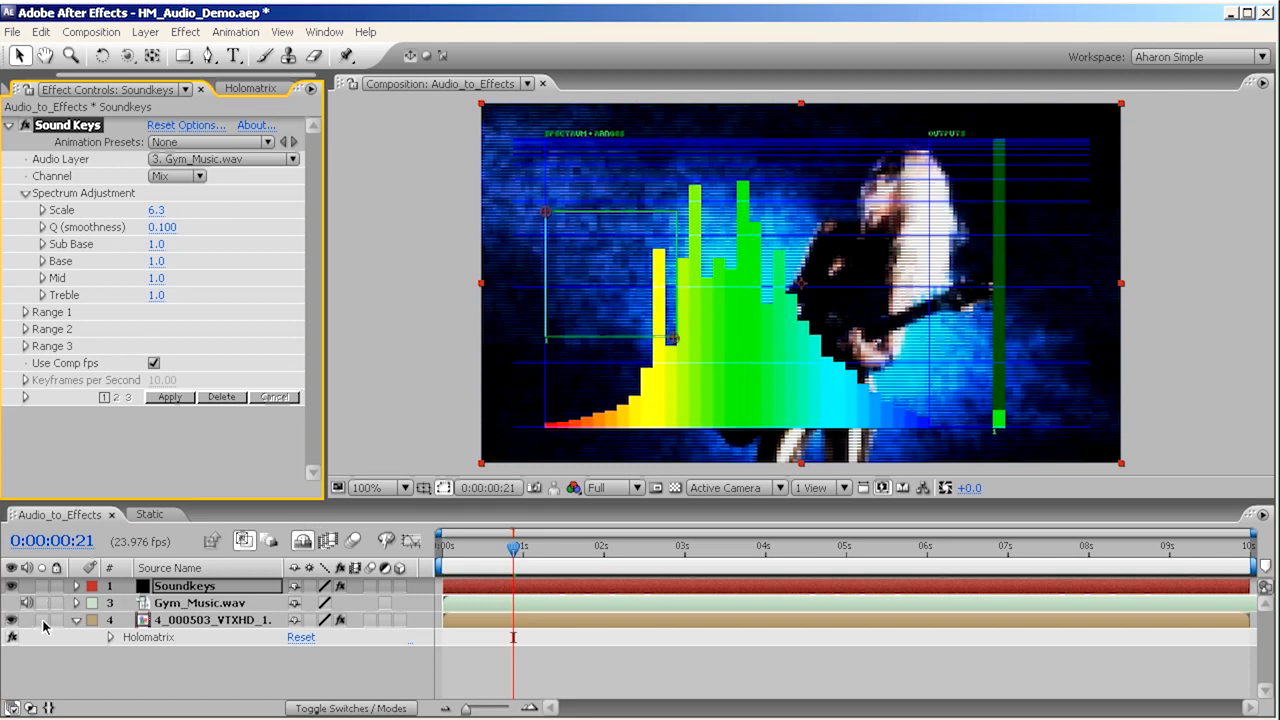
pyautogui.click(12, 621)
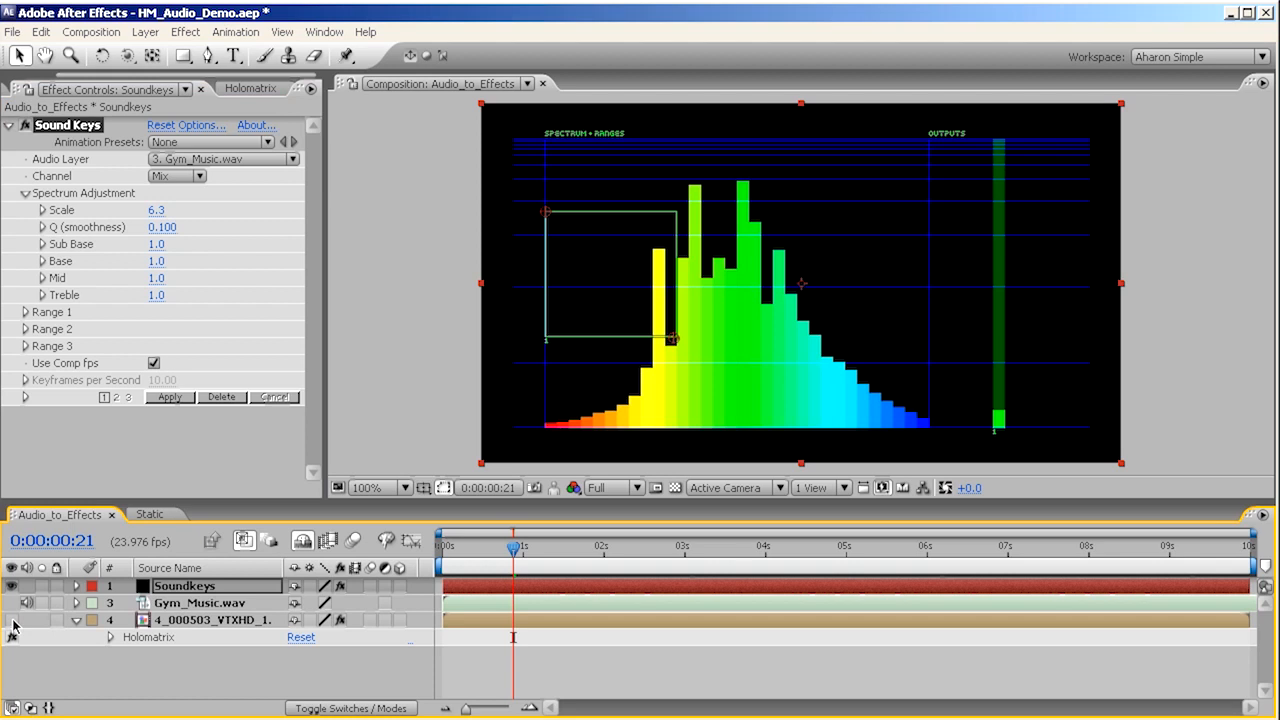
pyautogui.press('KP_0')
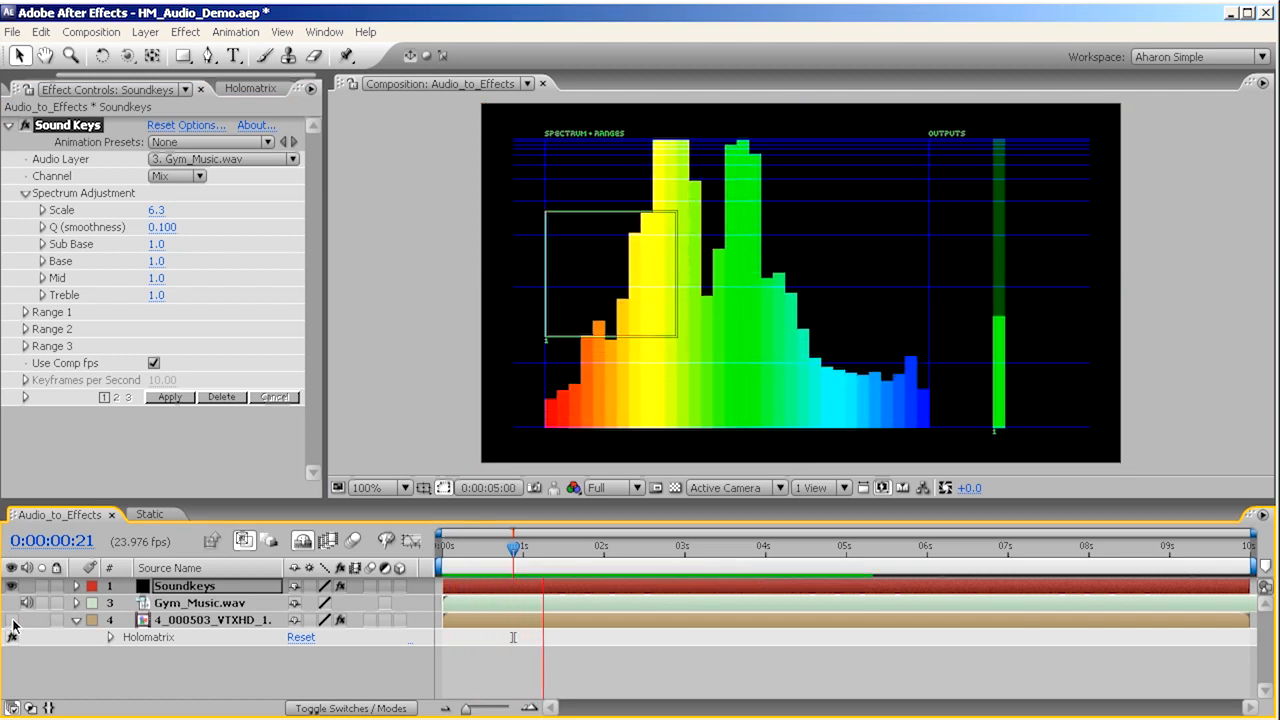
pyautogui.press('space')
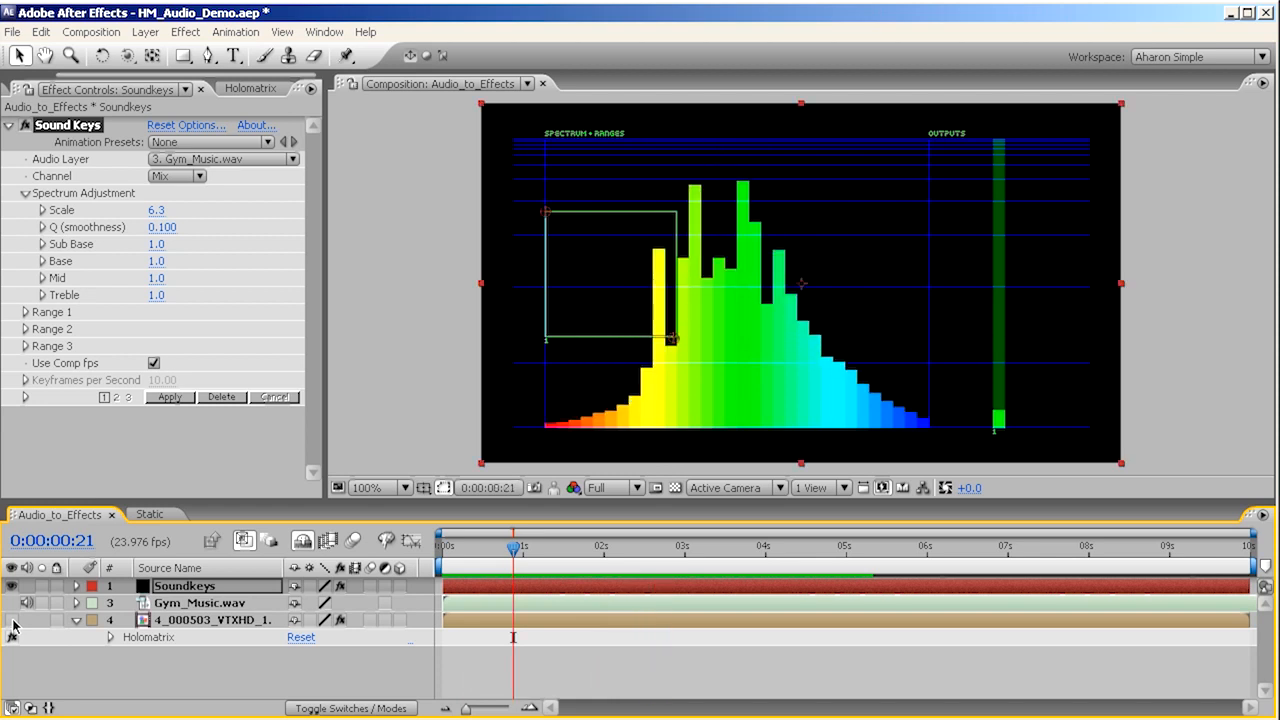
# - Try Sound Keys spectrum Scale values of 4.7 and 4.3, previewing the spectrum against the music
pyautogui.moveTo(158, 210); pyautogui.dragTo(24, 212)
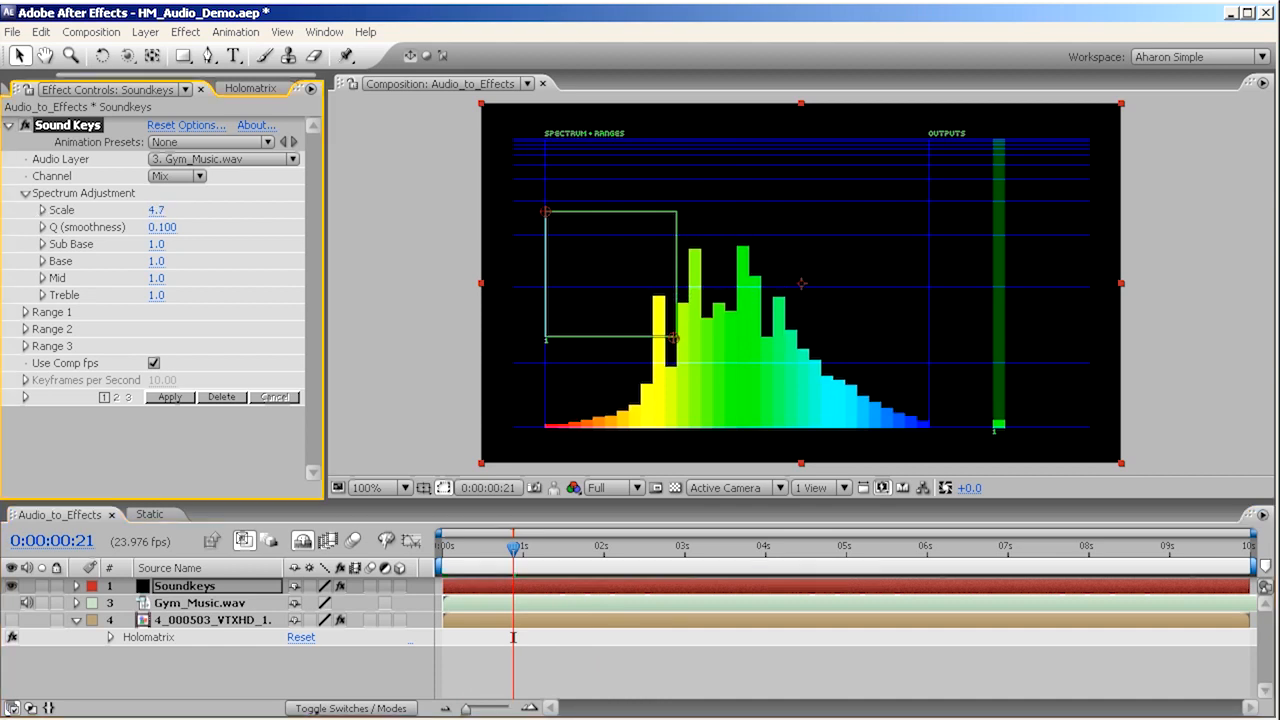
pyautogui.press('space')
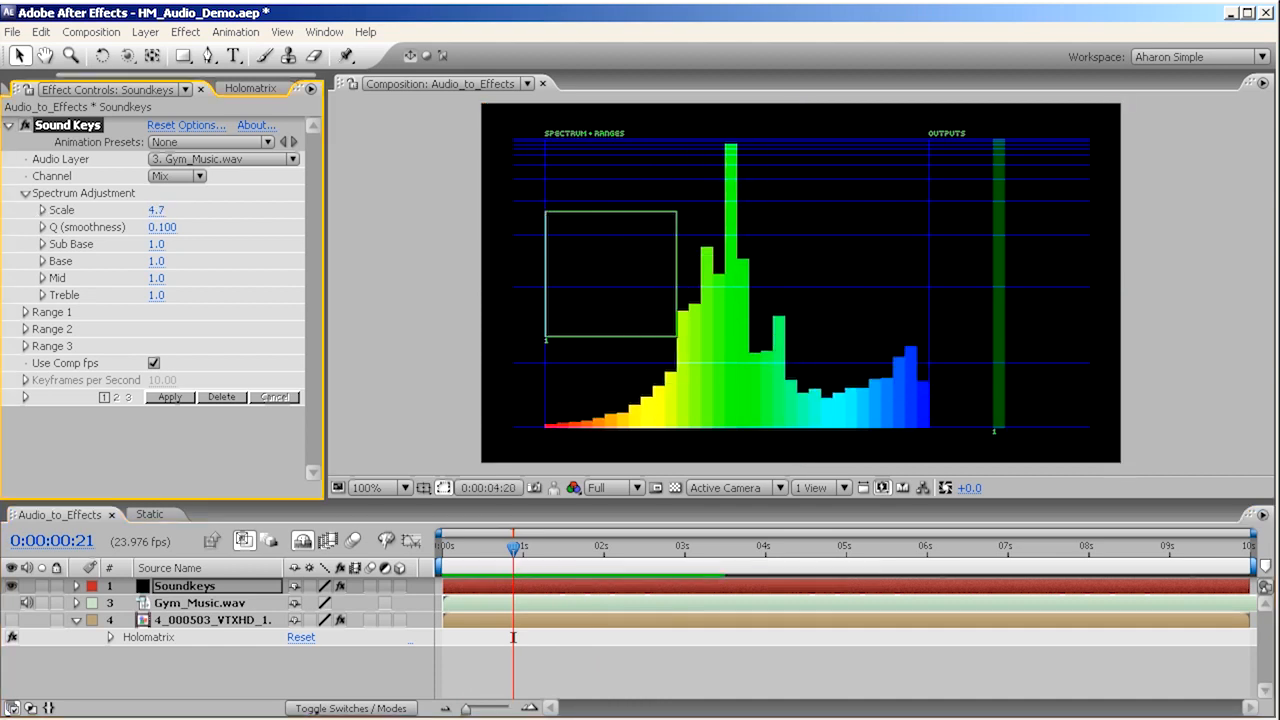
pyautogui.press('space')
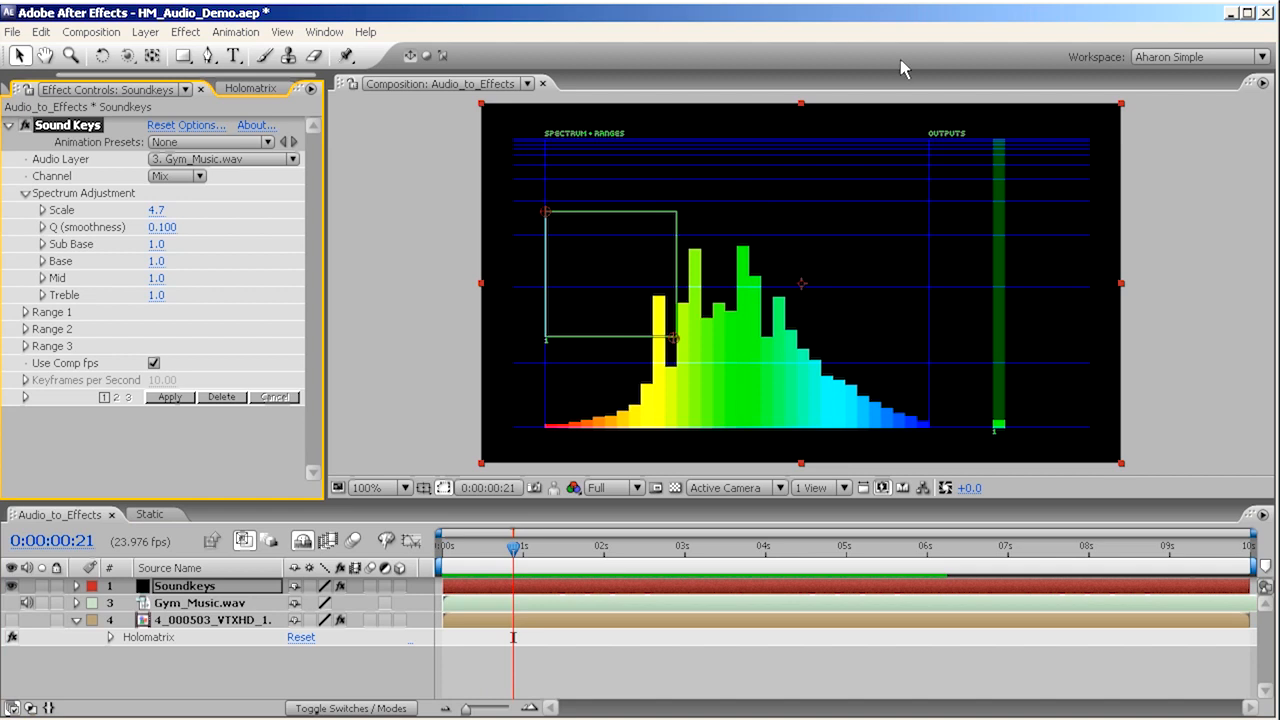
pyautogui.moveTo(580, 552)
pyautogui.mouseDown()
pyautogui.moveTo(600, 552)
pyautogui.moveTo(578, 549)
pyautogui.mouseUp()
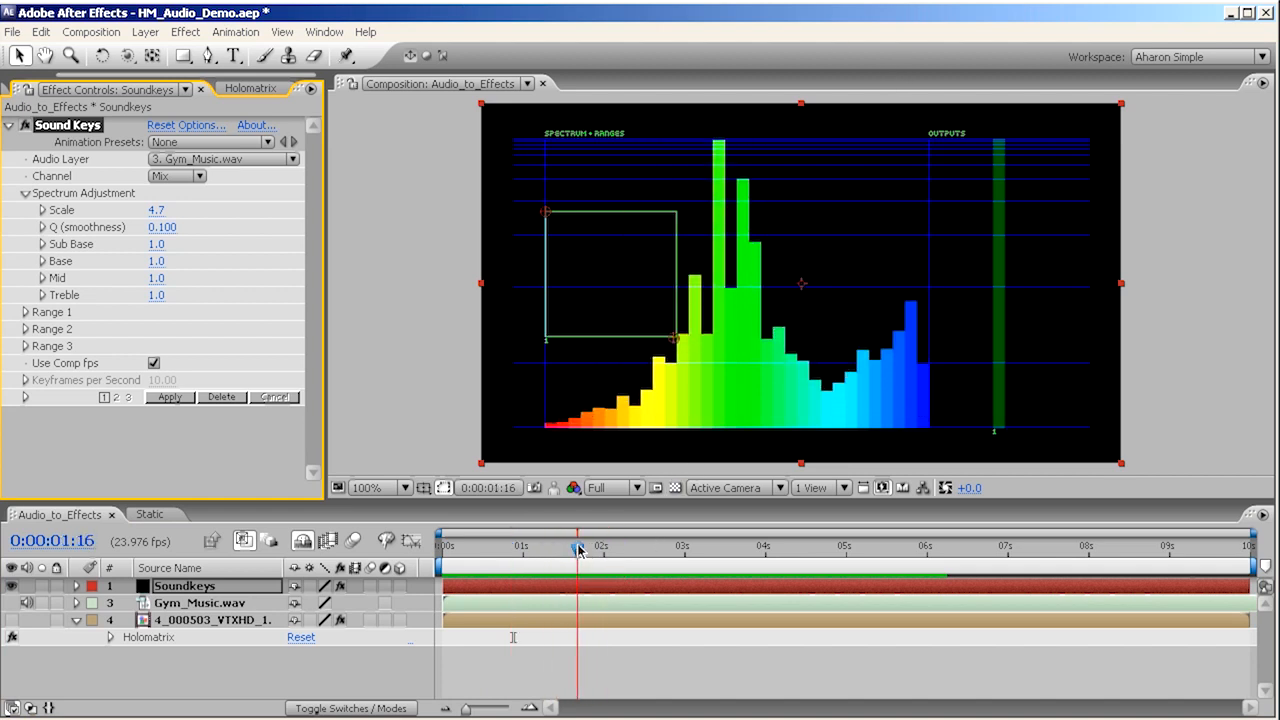
pyautogui.moveTo(155, 212); pyautogui.dragTo(115, 211)
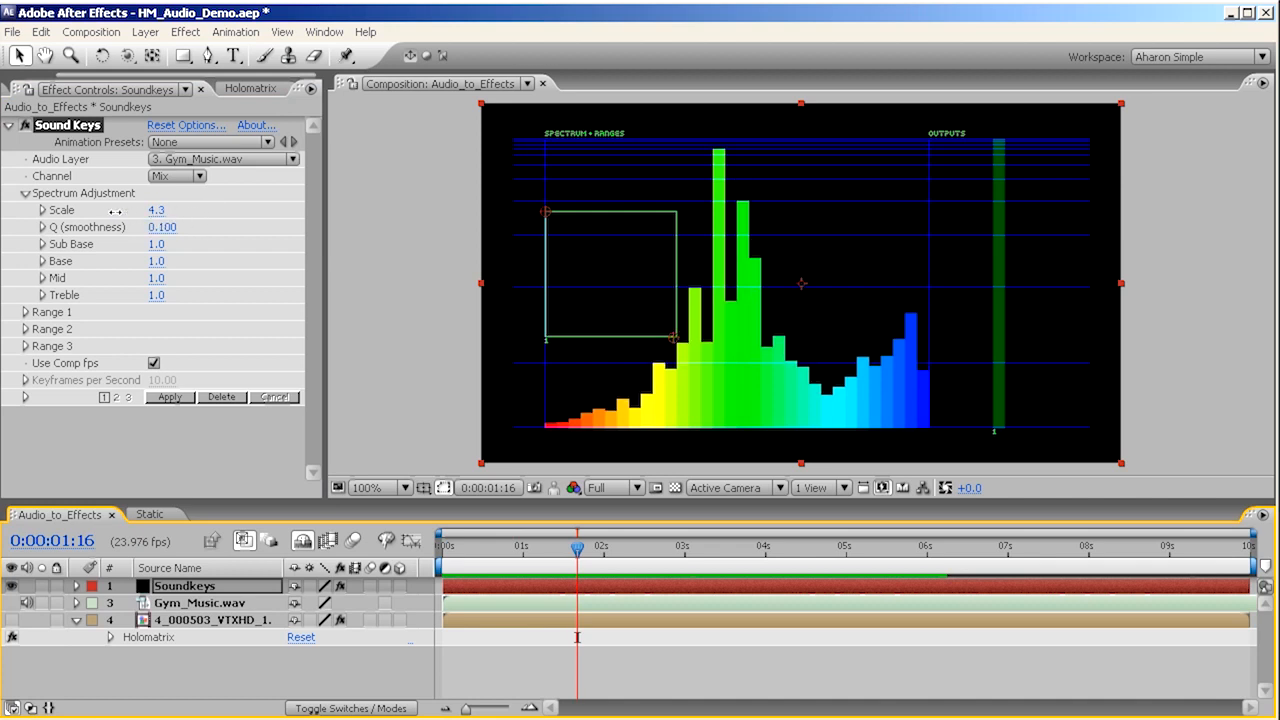
pyautogui.press('KP_0')
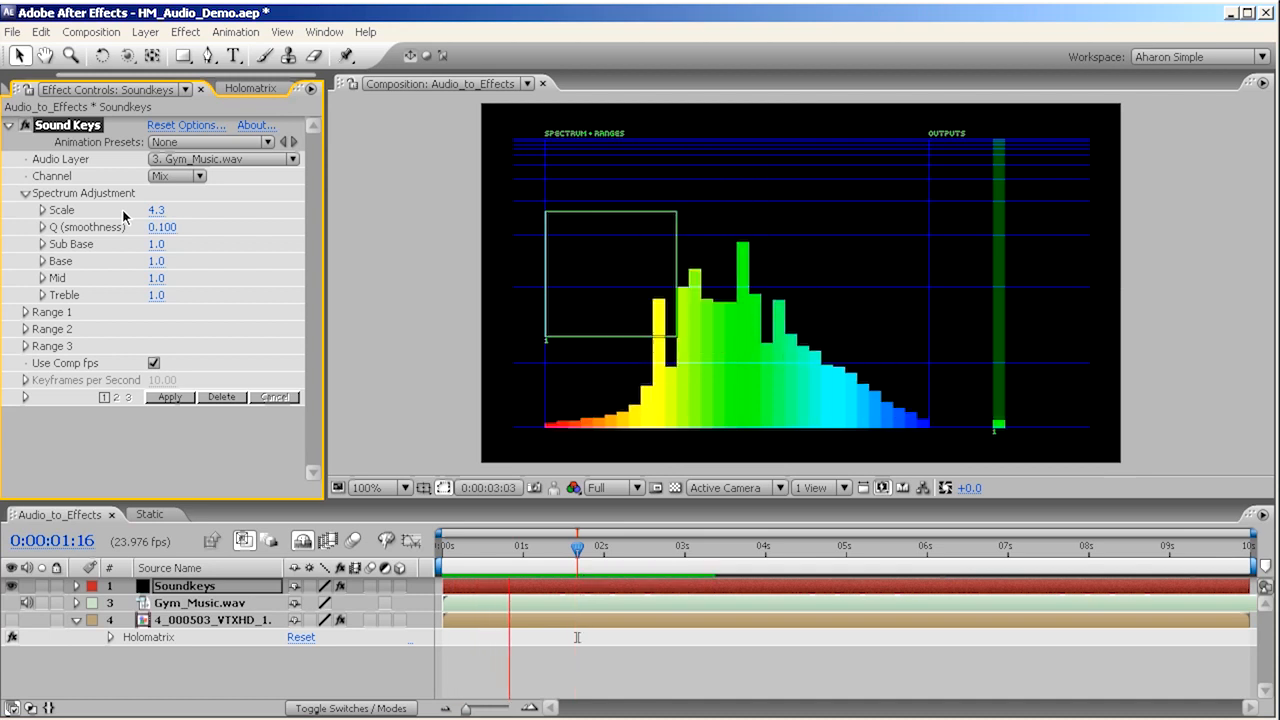
pyautogui.press('space')
# - Set the Sound Keys spectrum Scale to 2.0 and preview the composition with audio
pyautogui.click(155, 210)
pyautogui.write('2')
pyautogui.press('Return')
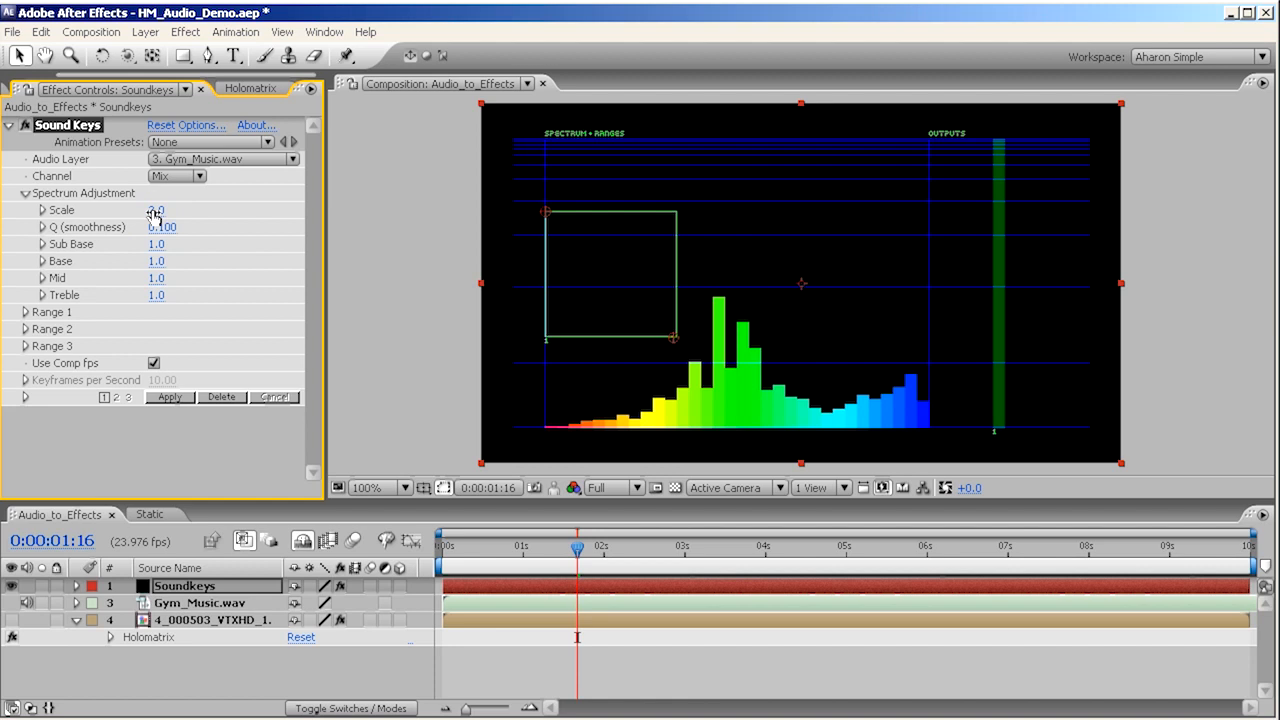
pyautogui.press('KP_0')
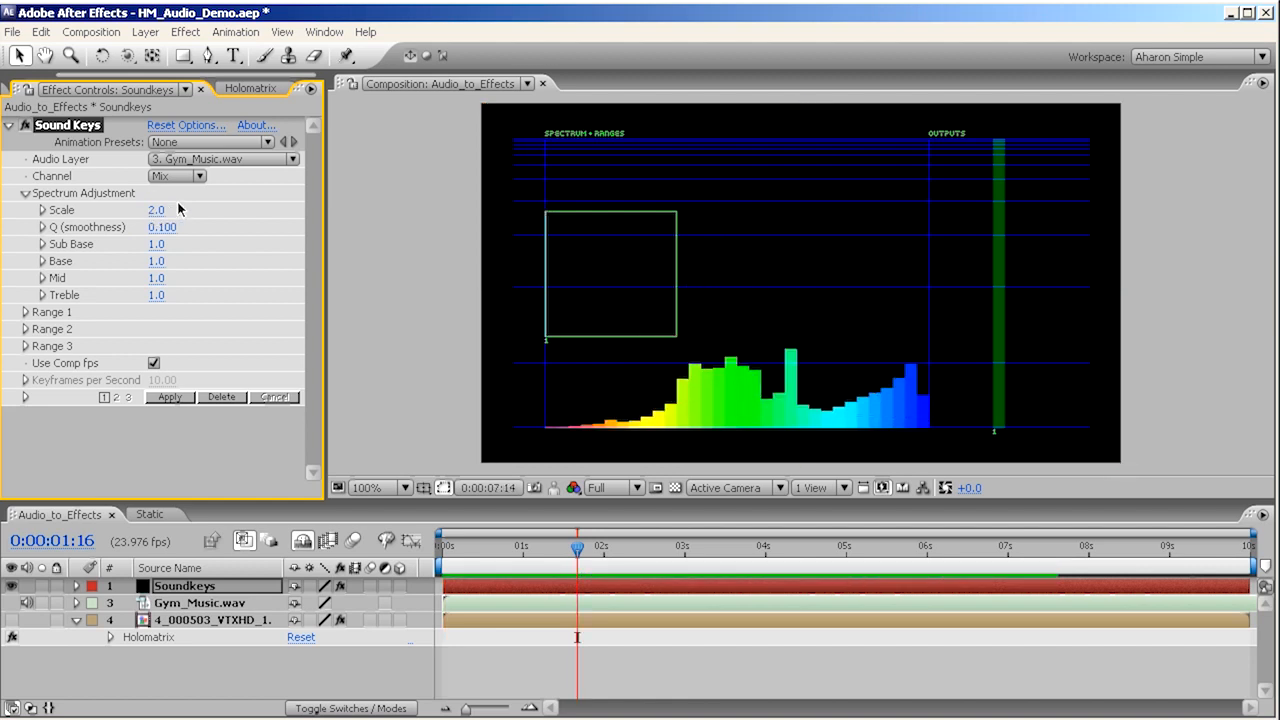
pyautogui.press('space')
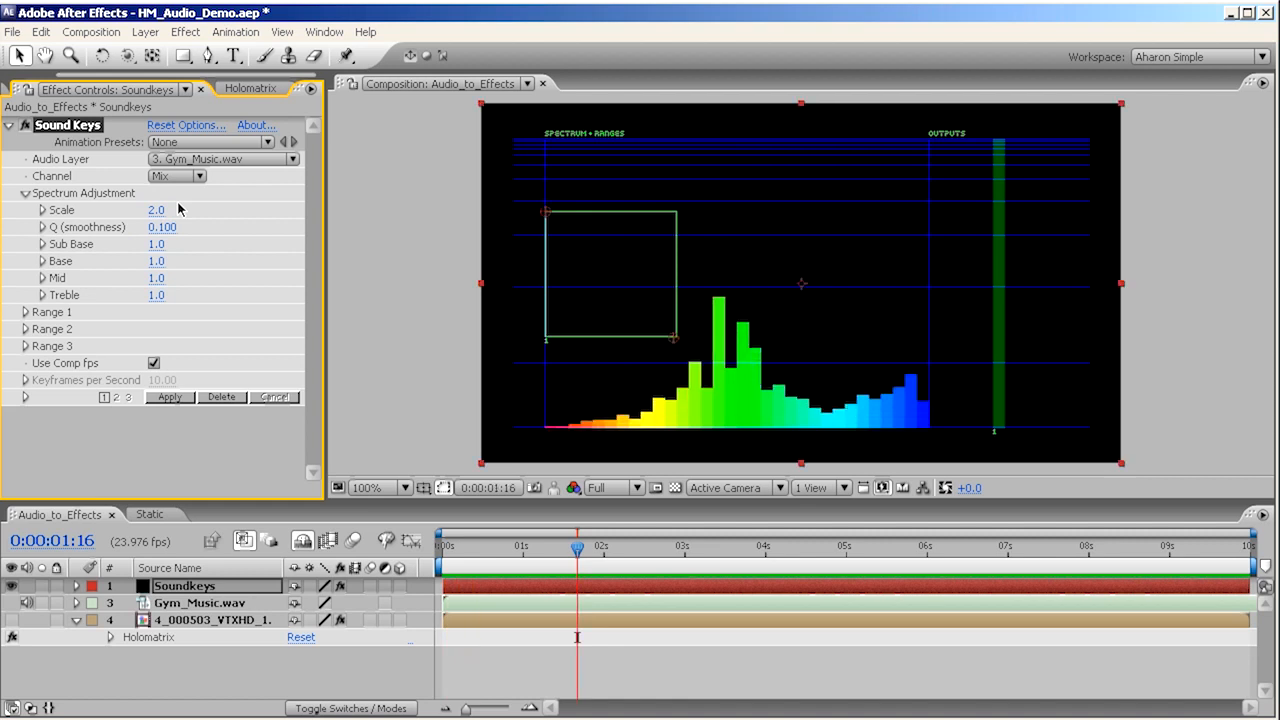
pyautogui.press('KP_0')
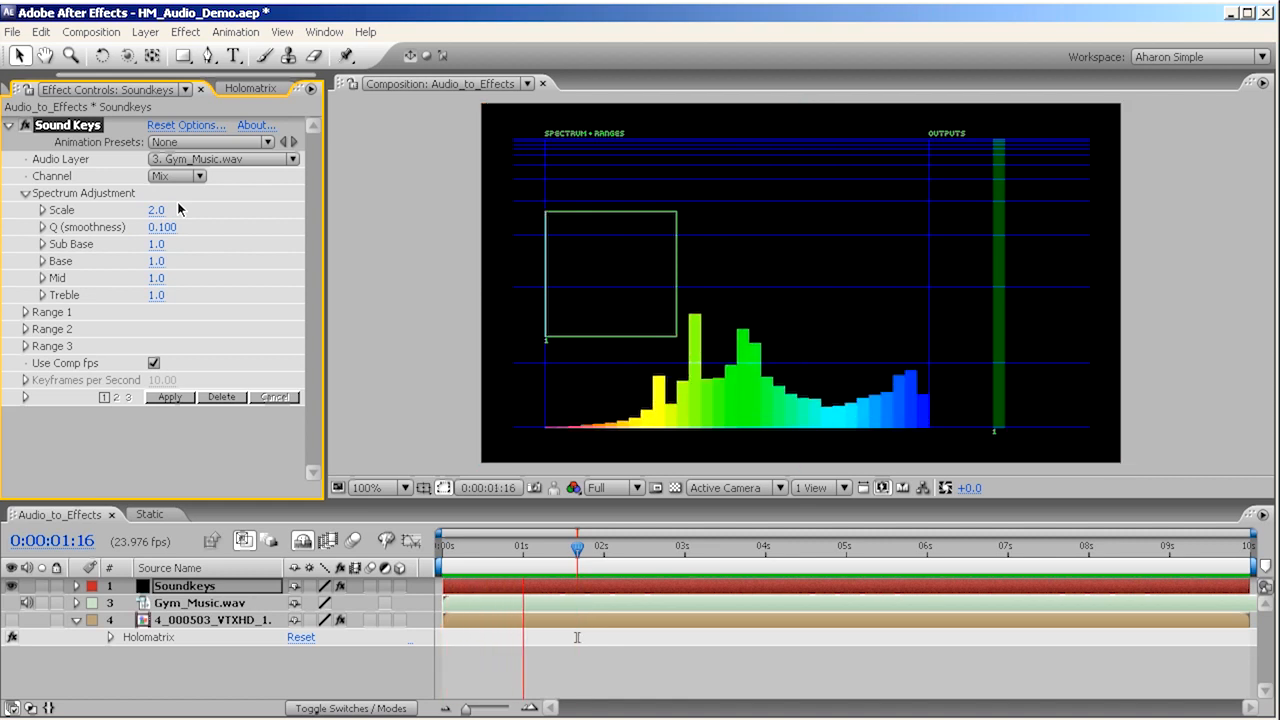
pyautogui.press('space')
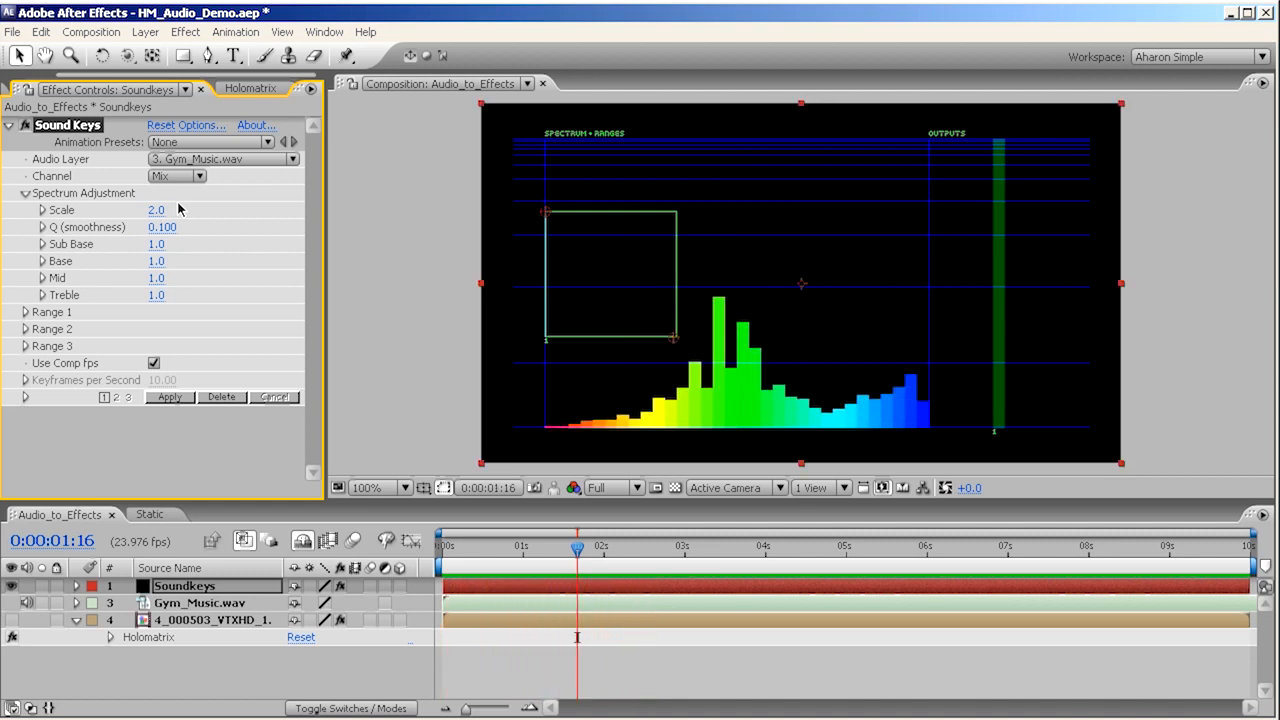
# - At 0:00:02:01, fit the Range 1 box tightly around the tip of the tallest spectrum bar
pyautogui.moveTo(528, 548); pyautogui.dragTo(607, 548)
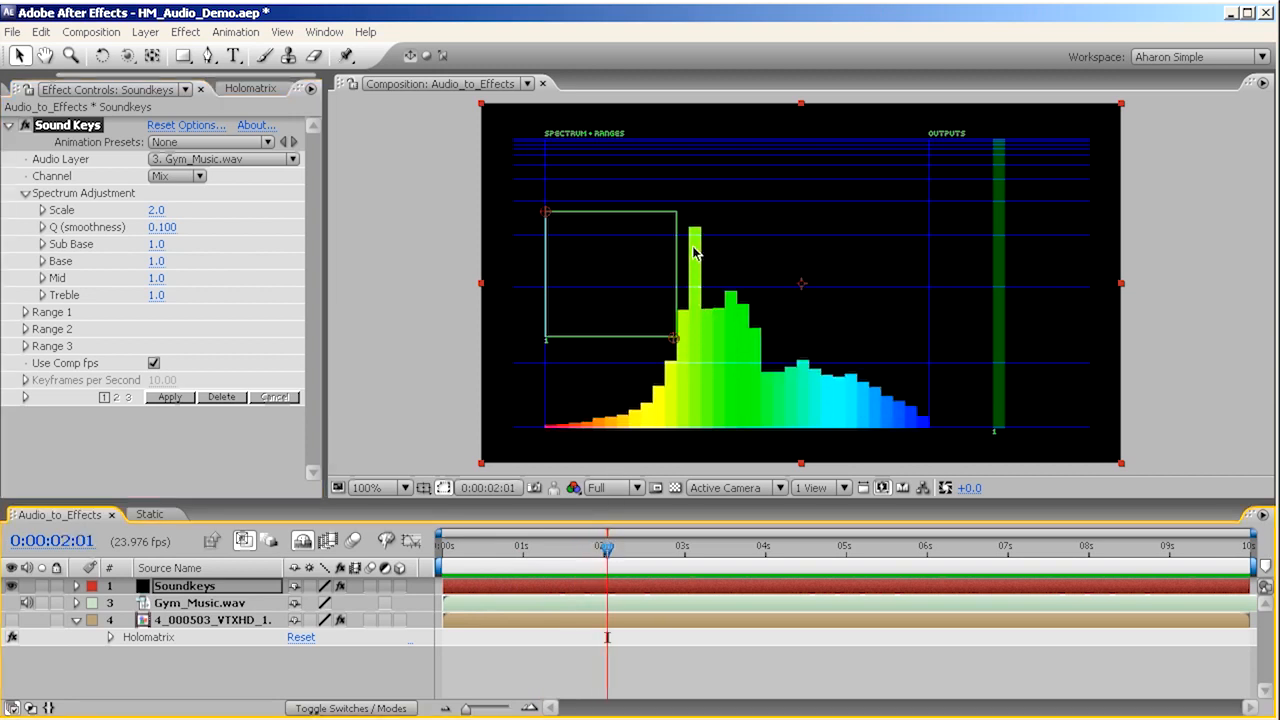
pyautogui.moveTo(675, 340); pyautogui.dragTo(709, 250)
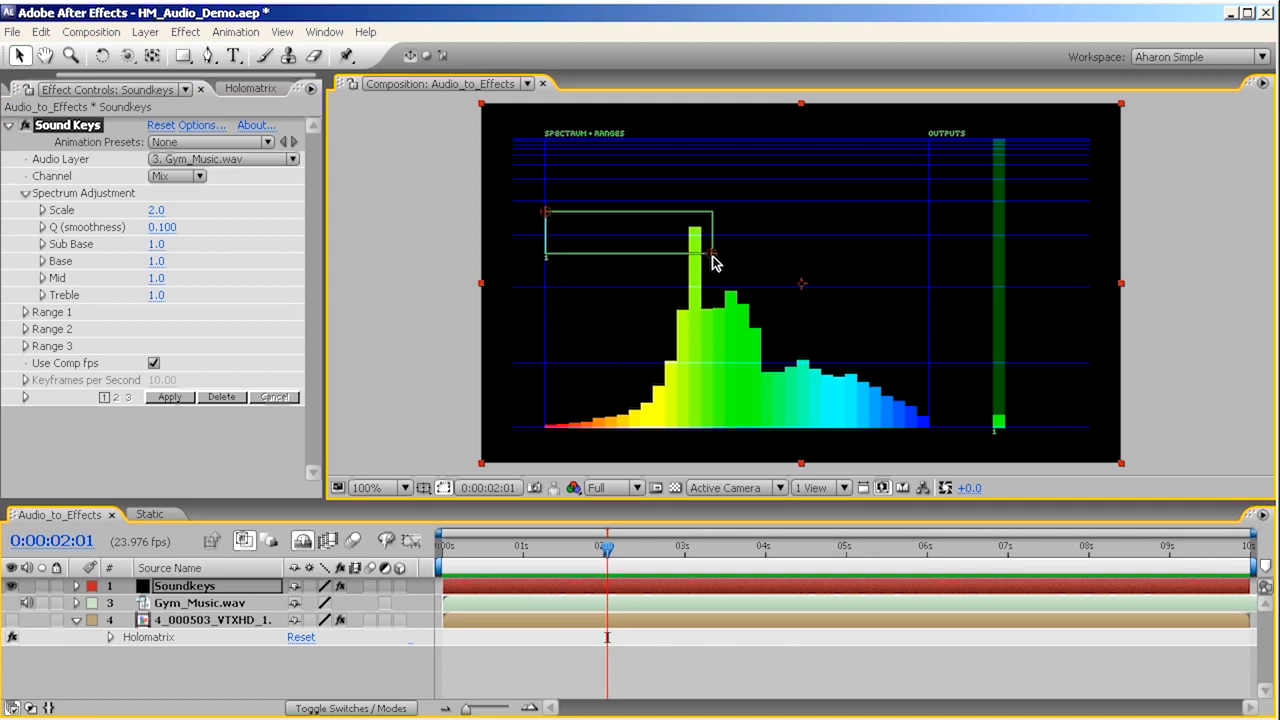
pyautogui.moveTo(551, 217); pyautogui.dragTo(711, 272)
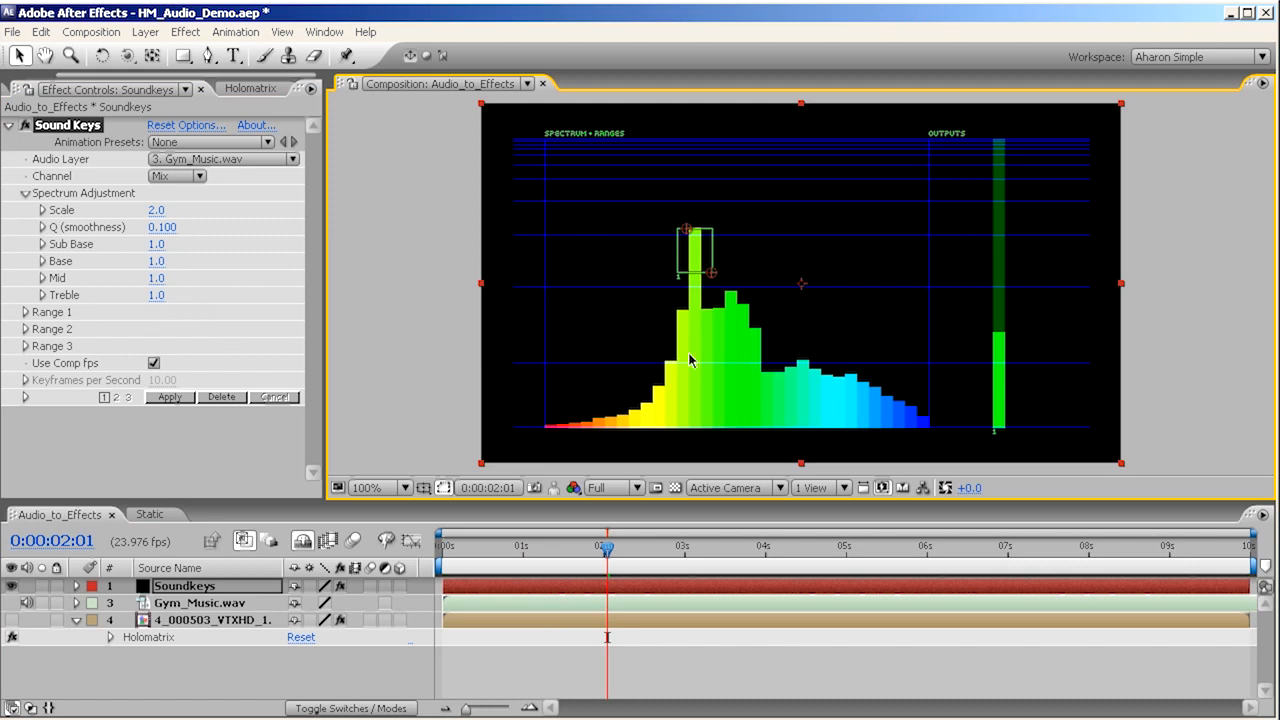
# - Change Range 1's type to On/Off Trigger and shrink its box inside the tallest bar, with corners at 209, 161 and 218, 169
pyautogui.click(26, 312)
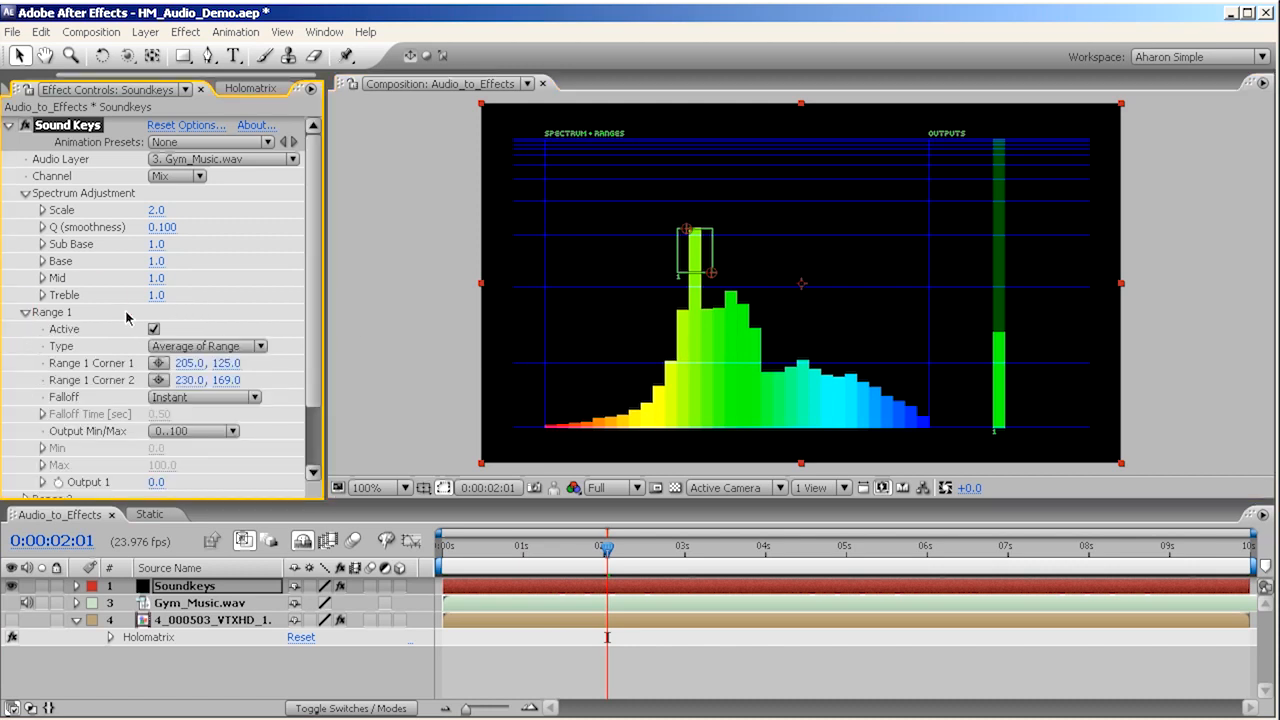
pyautogui.click(195, 346)
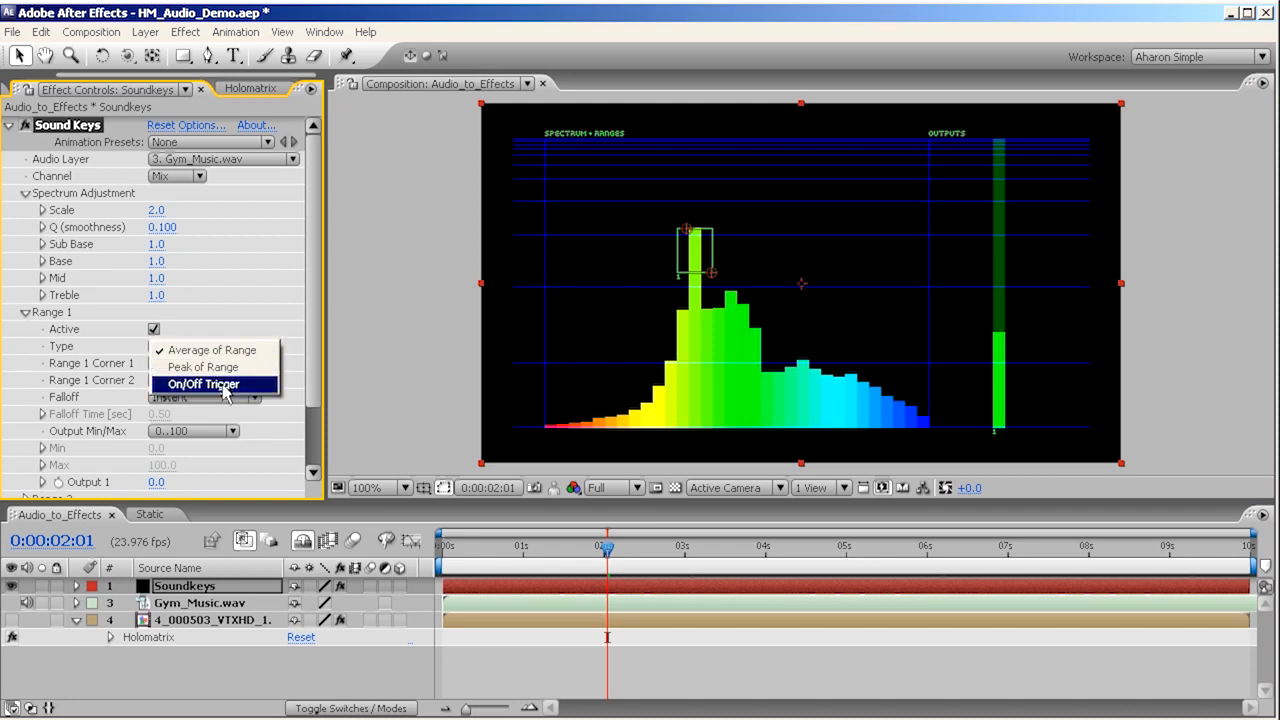
pyautogui.click(224, 388)
pyautogui.moveTo(690, 240); pyautogui.dragTo(690, 268)
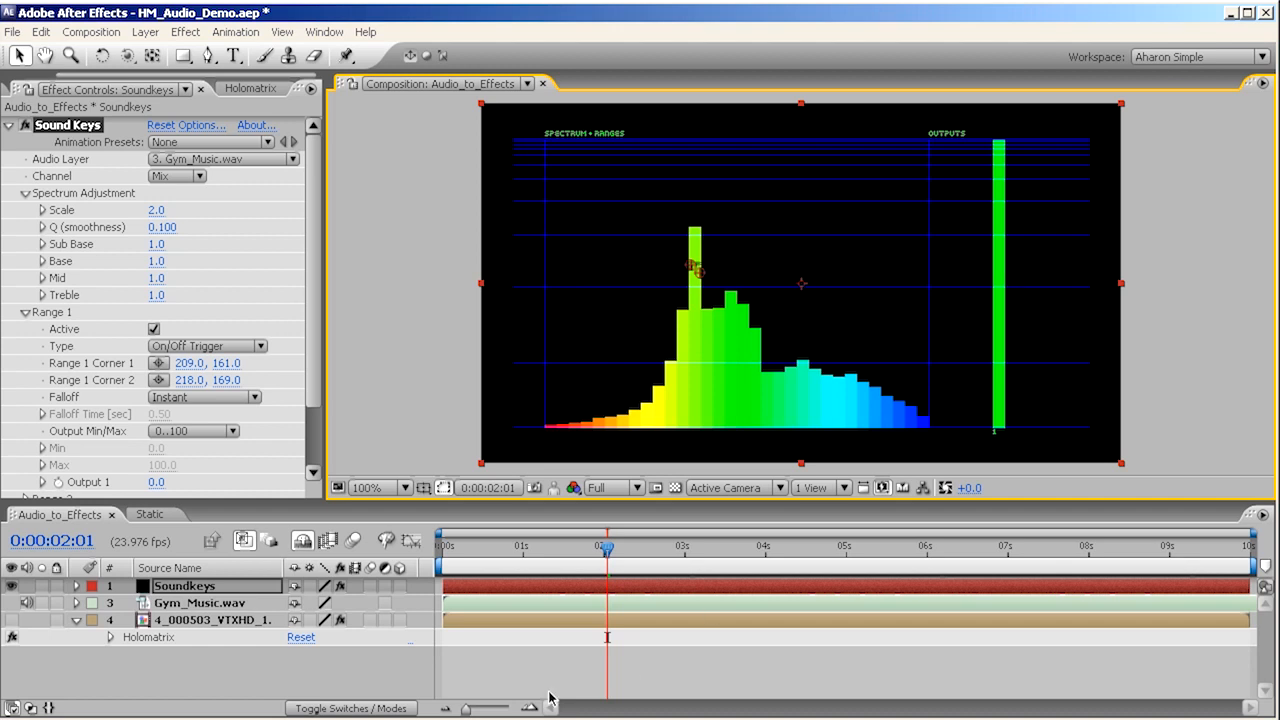
# - Preview the trigger, lower Range 1 Corner 1 to 209, 188, and preview the result with audio
pyautogui.press('KP_0')
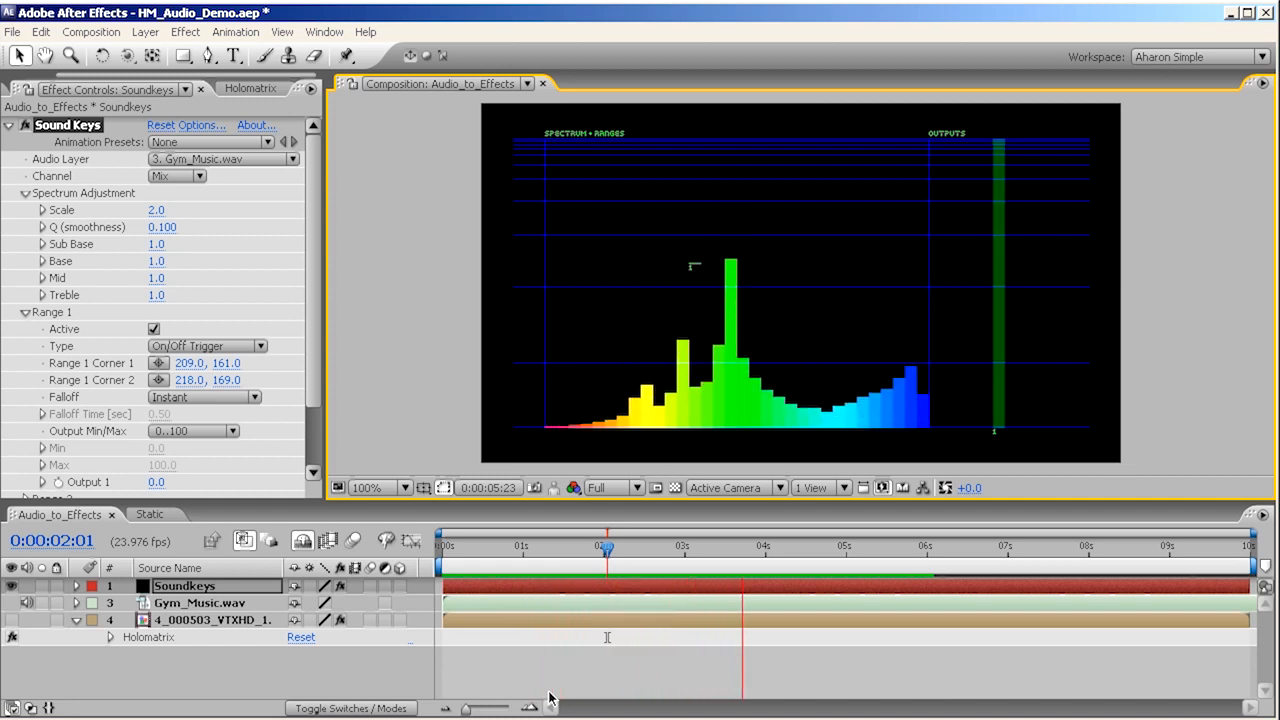
pyautogui.press('space')
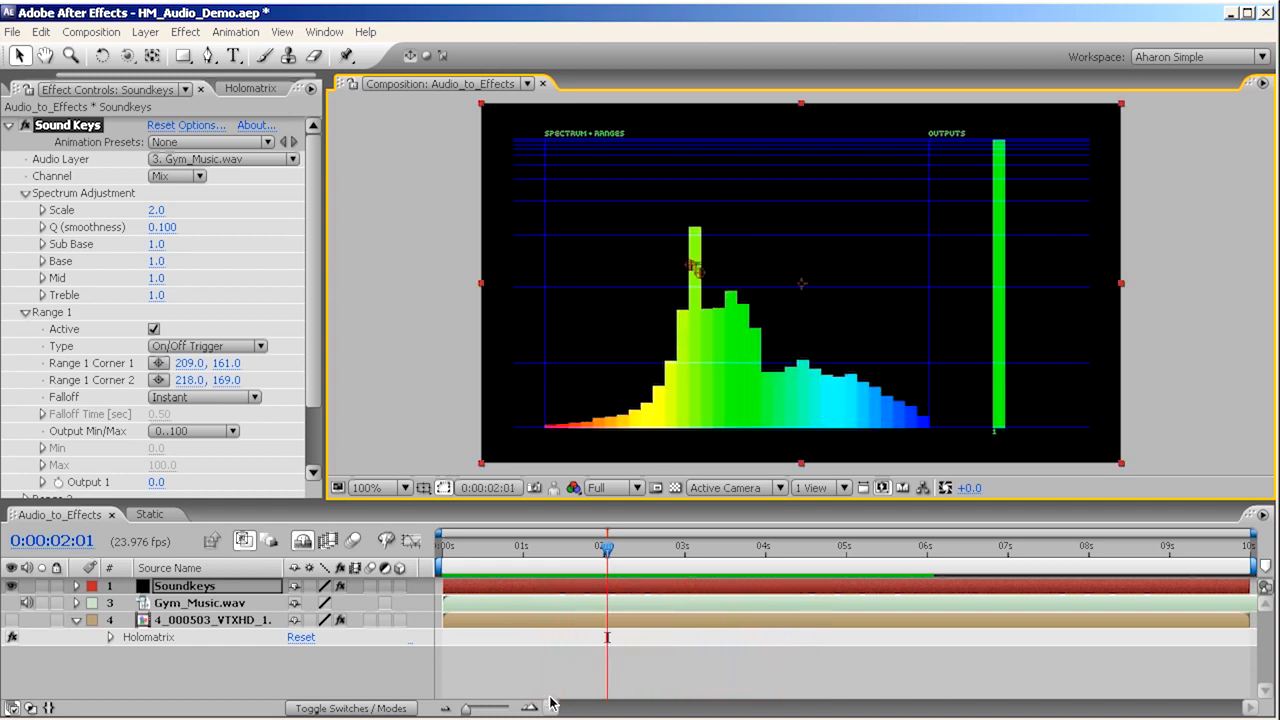
pyautogui.moveTo(691, 263); pyautogui.dragTo(695, 291)
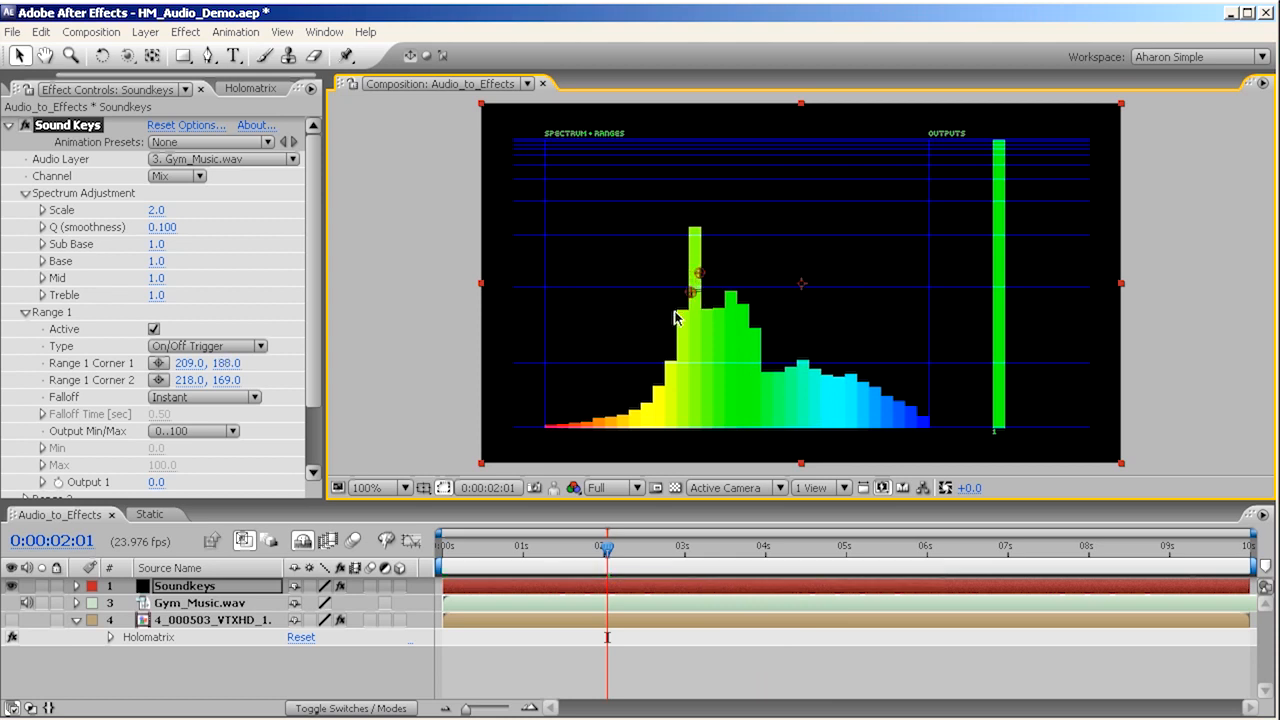
pyautogui.press('space')
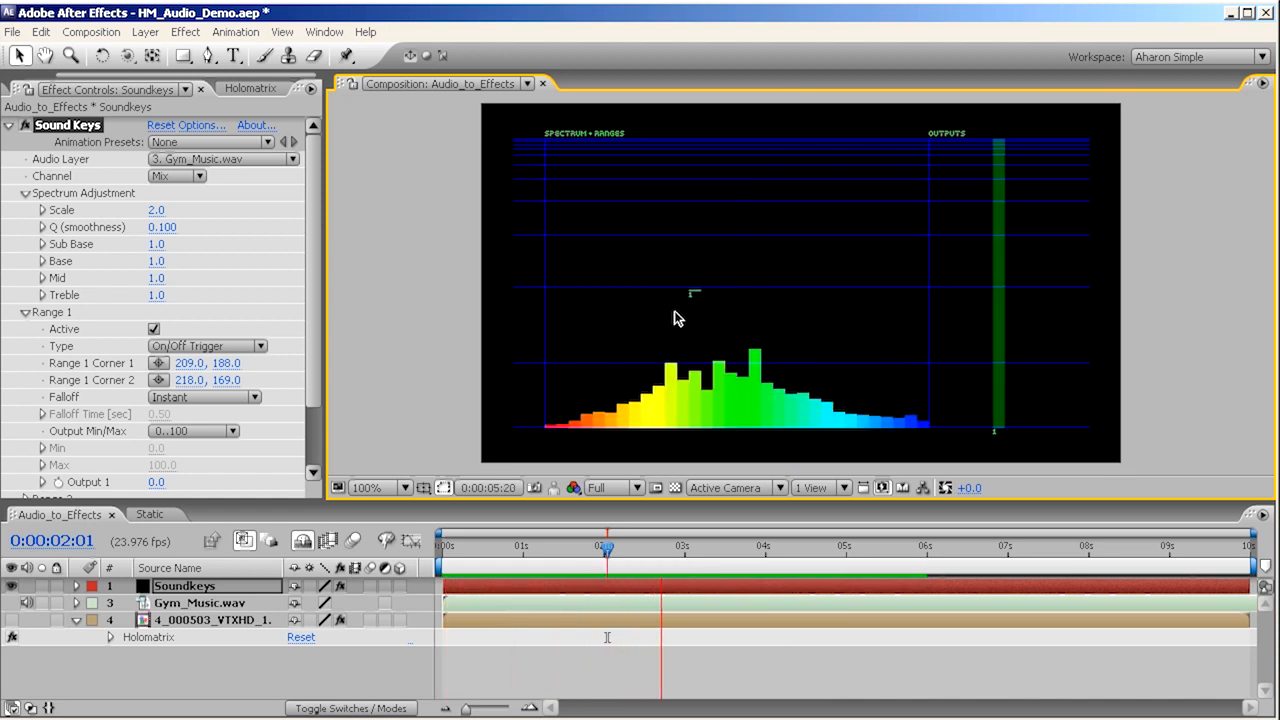
pyautogui.press('space')
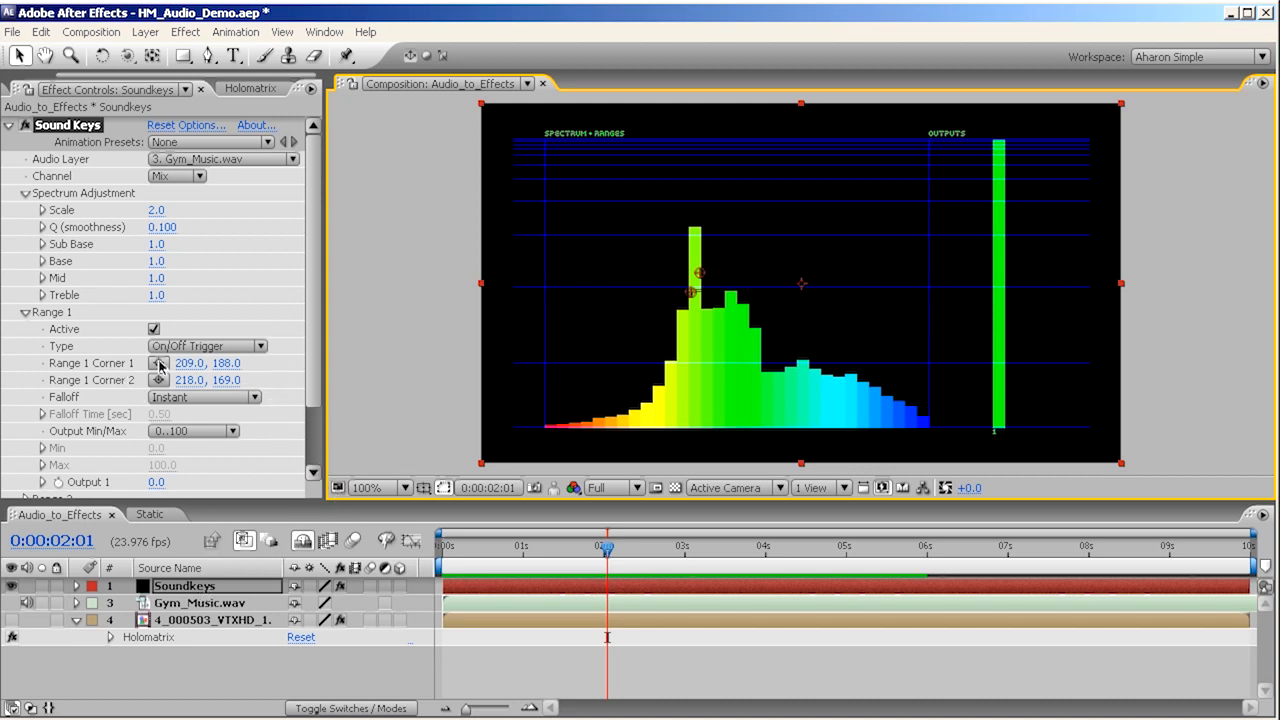
# - Apply Sound Keys to generate Output 1 keyframes, reveal them on the Soundkeys layer, and scrub through the first two seconds
pyautogui.moveTo(313, 382); pyautogui.dragTo(312, 445)
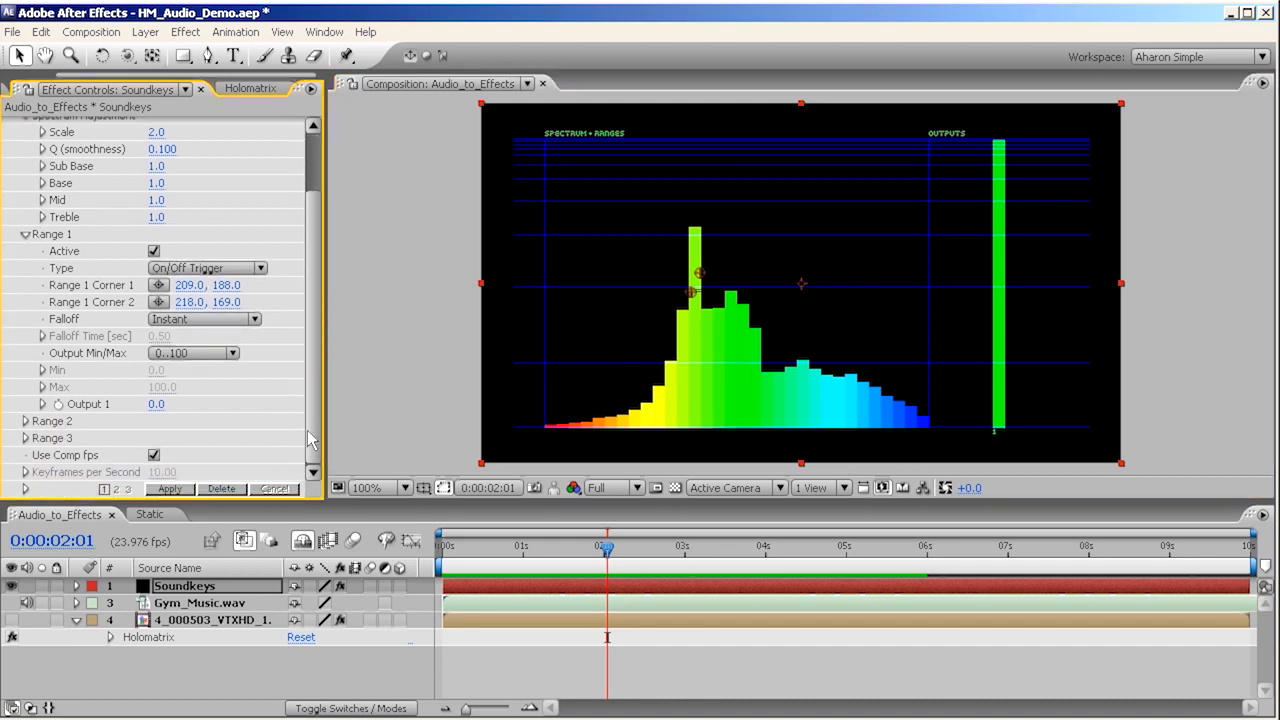
pyautogui.click(170, 489)
pyautogui.click(472, 584)
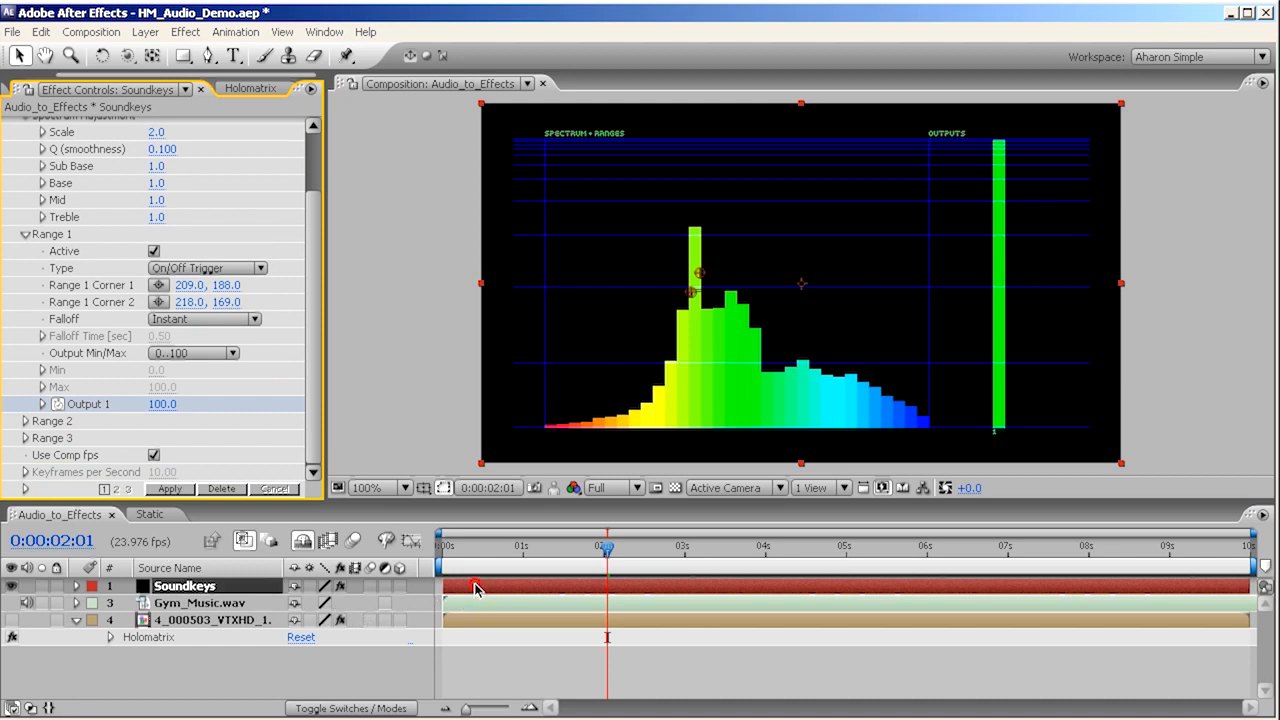
pyautogui.press('u')
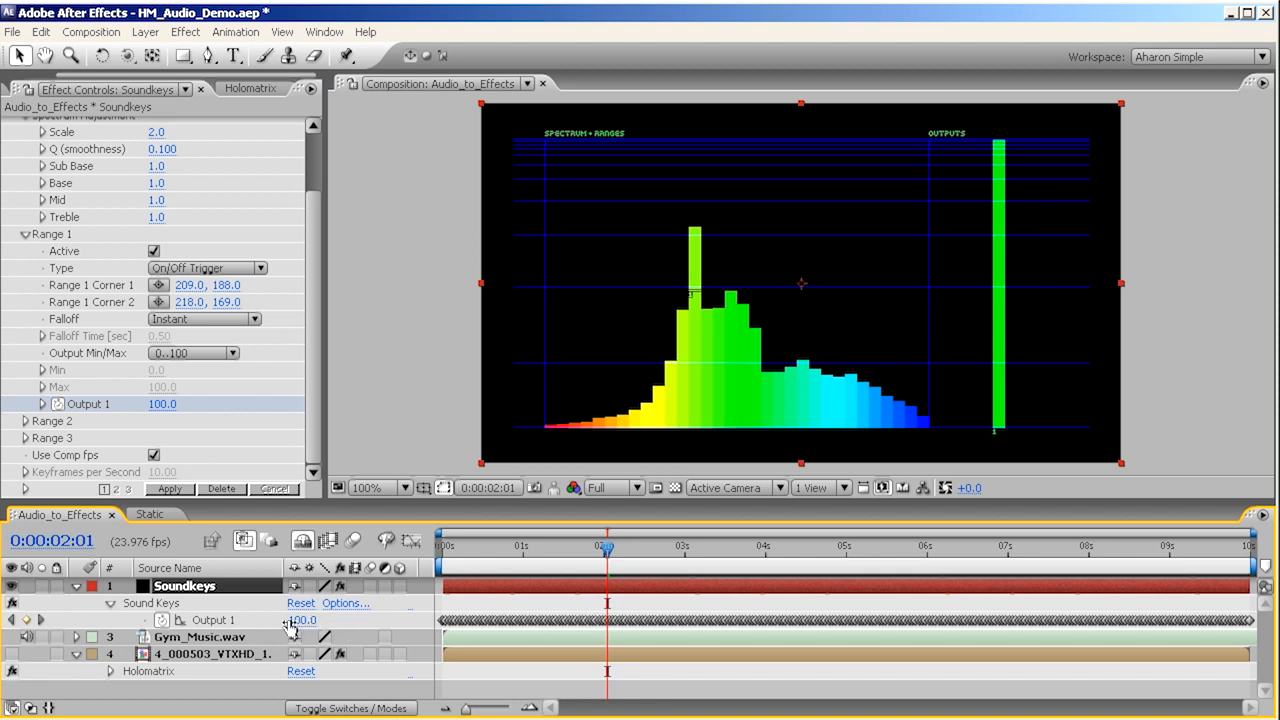
pyautogui.moveTo(443, 560); pyautogui.dragTo(606, 562)
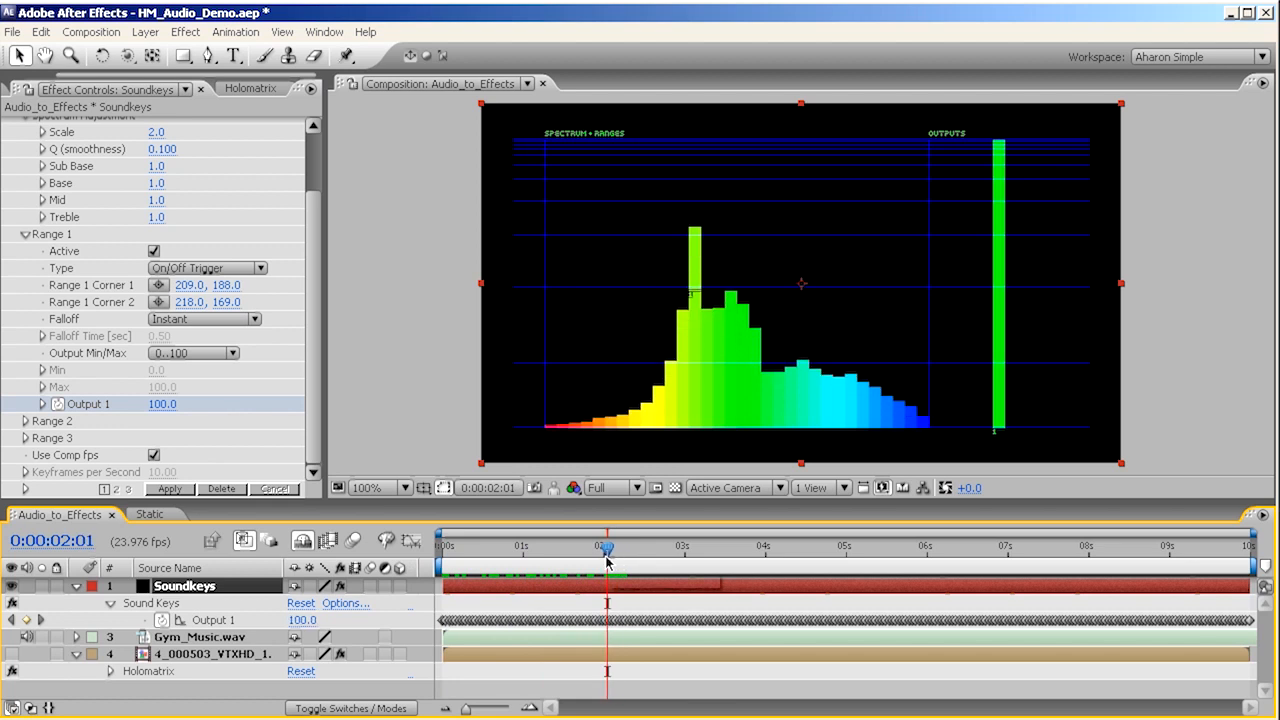
# - Set Range 1's Output Min/Max to 0..1, regenerate the Output 1 keyframes, and scrub the timeline to check them
pyautogui.click(208, 353)
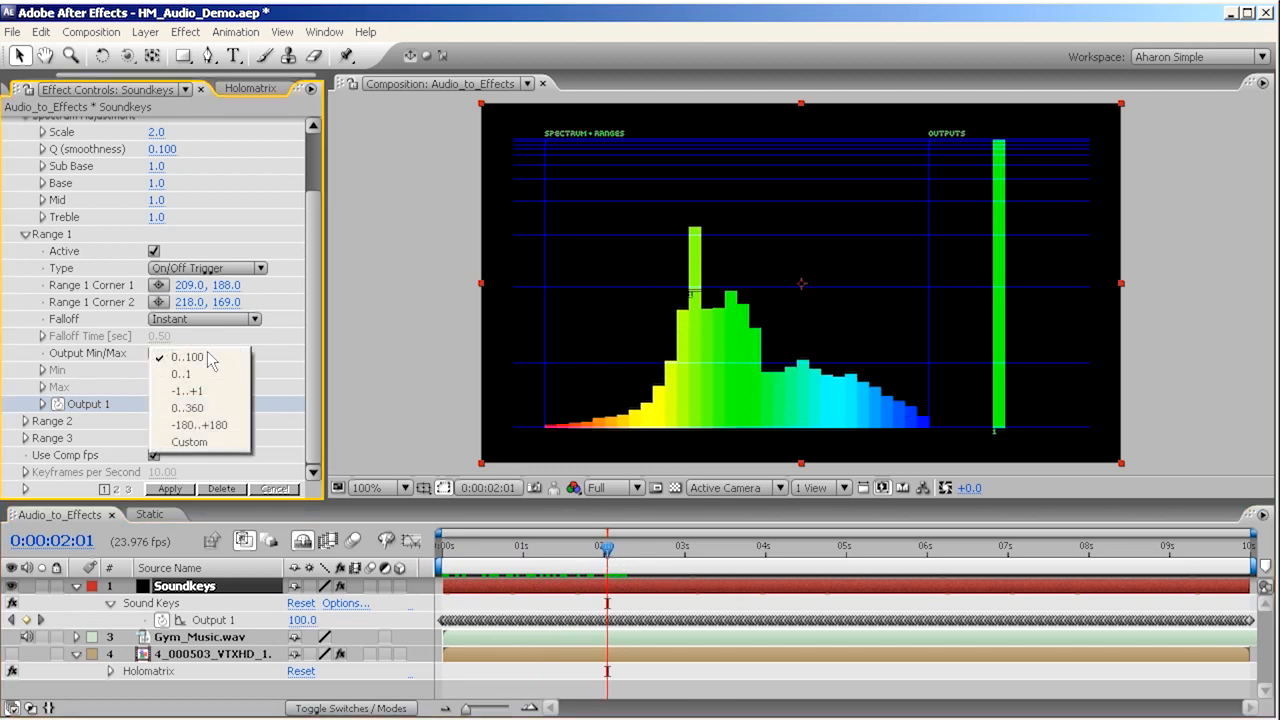
pyautogui.click(212, 372)
pyautogui.click(172, 489)
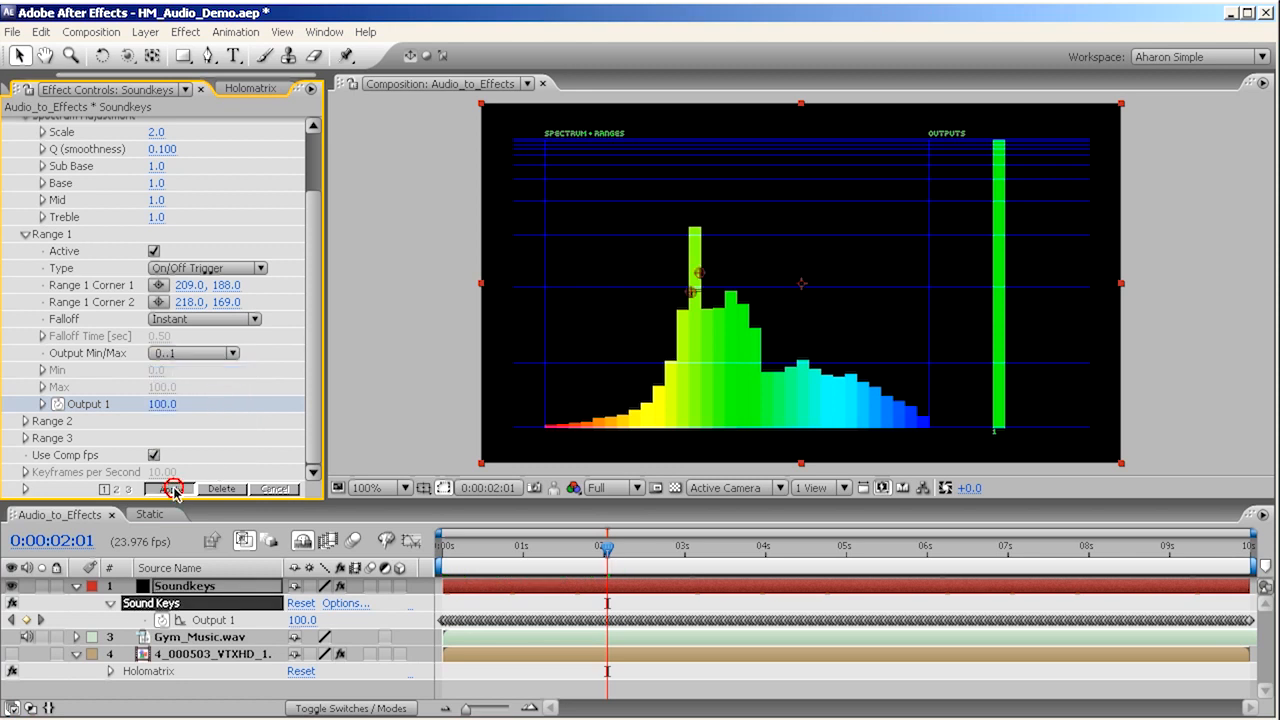
pyautogui.moveTo(604, 549)
pyautogui.mouseDown()
pyautogui.moveTo(452, 549)
pyautogui.moveTo(606, 549)
pyautogui.mouseUp()
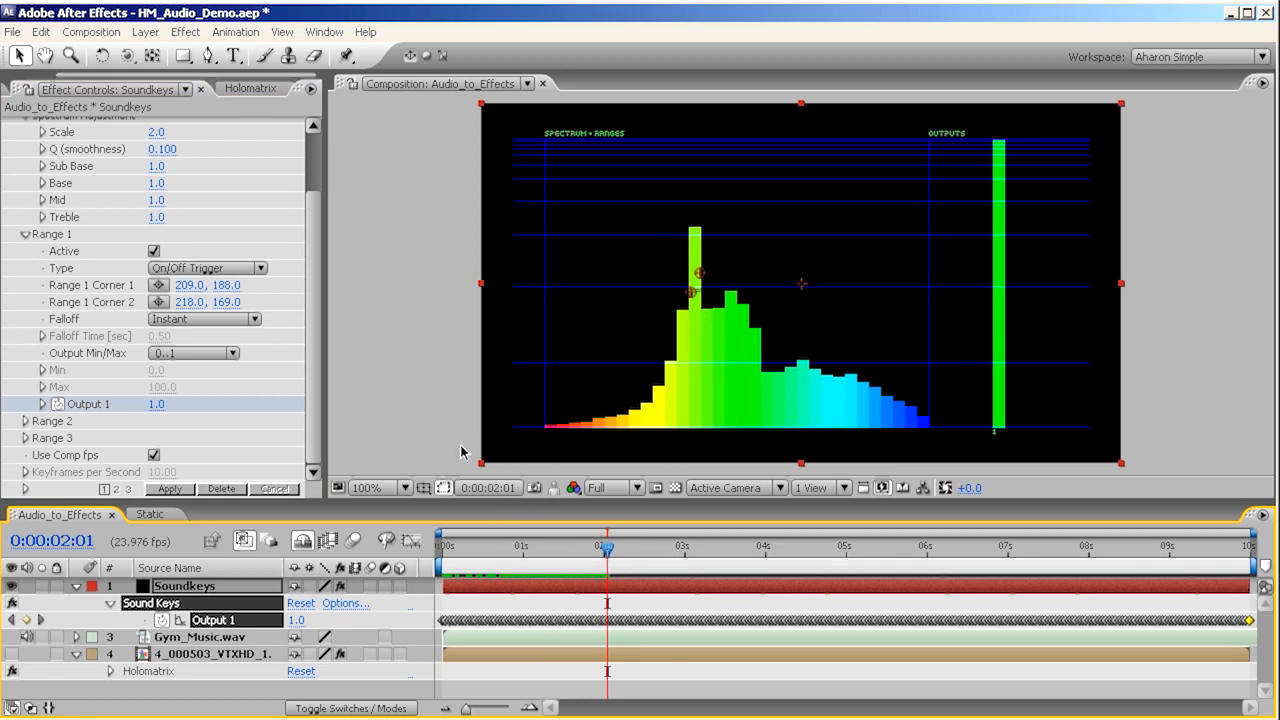
pyautogui.moveTo(312, 258); pyautogui.dragTo(315, 175)
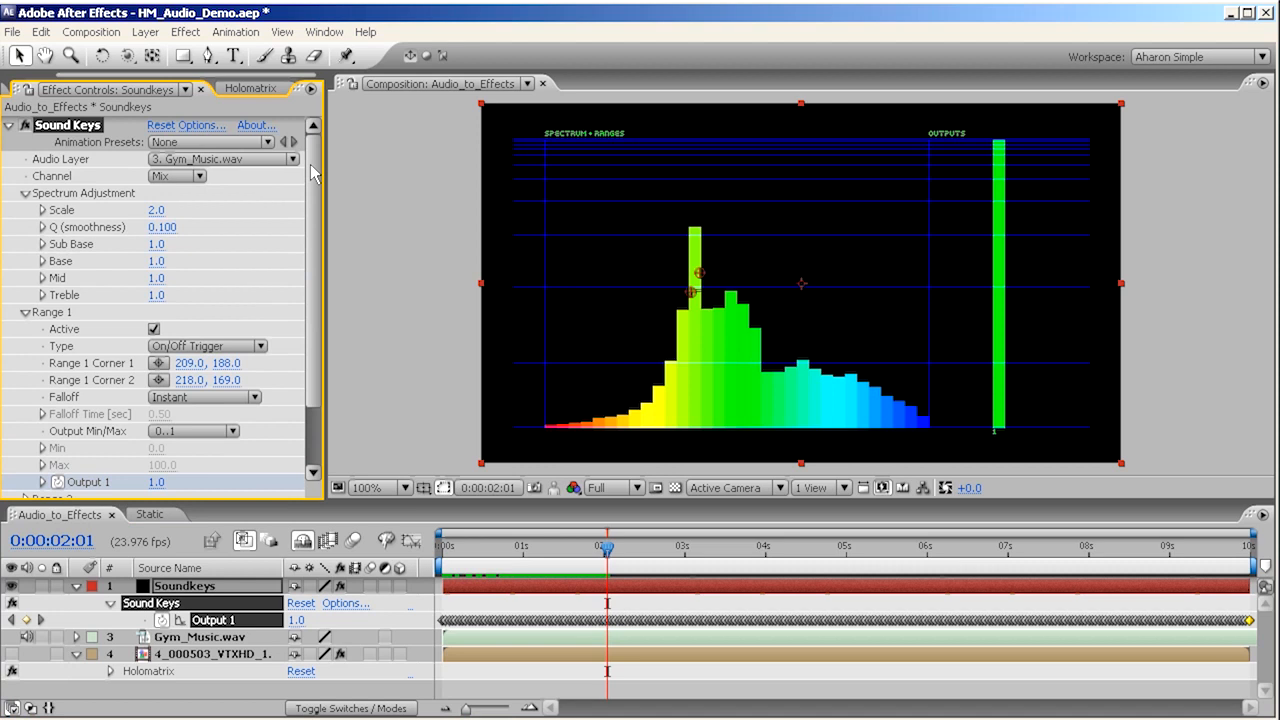
# - Add an expression to Use Static in the guitarist footage's Holomatrix effect and pick-whip it to Sound Keys Output 1
pyautogui.click(196, 655)
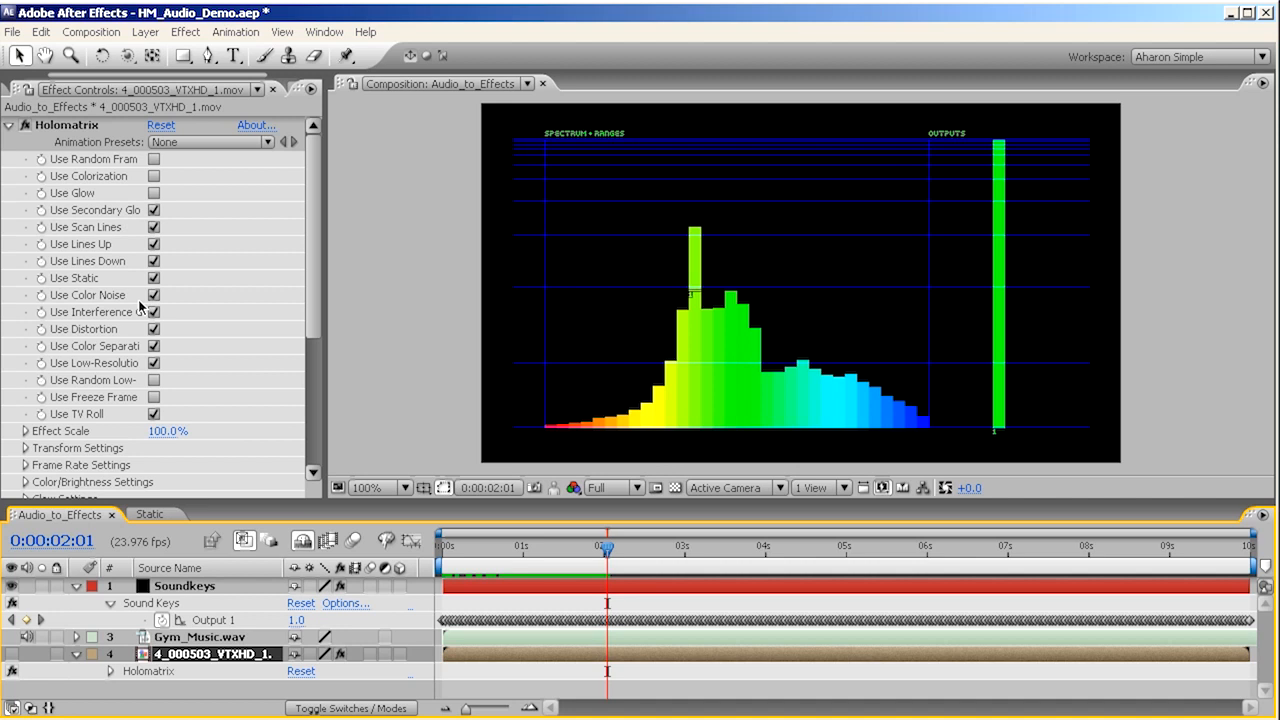
pyautogui.keyDown('alt'); pyautogui.click(41, 284); pyautogui.keyUp('alt')
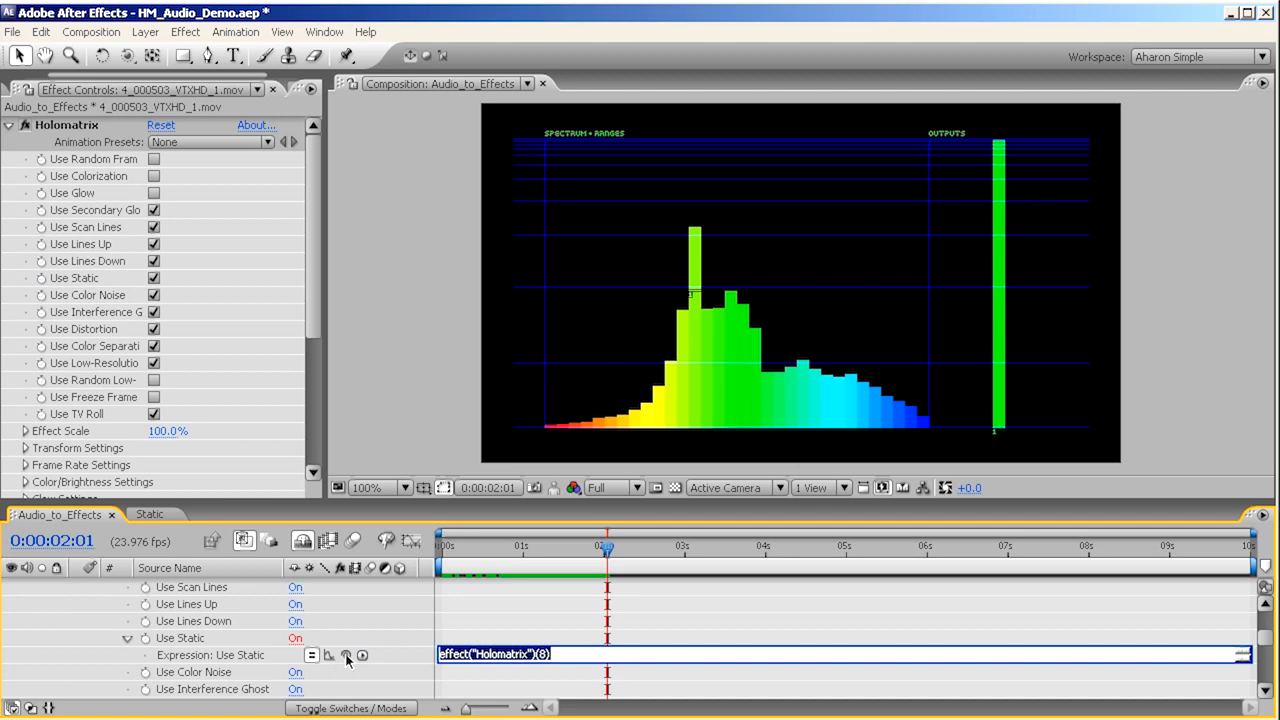
pyautogui.moveTo(346, 655); pyautogui.dragTo(230, 620)
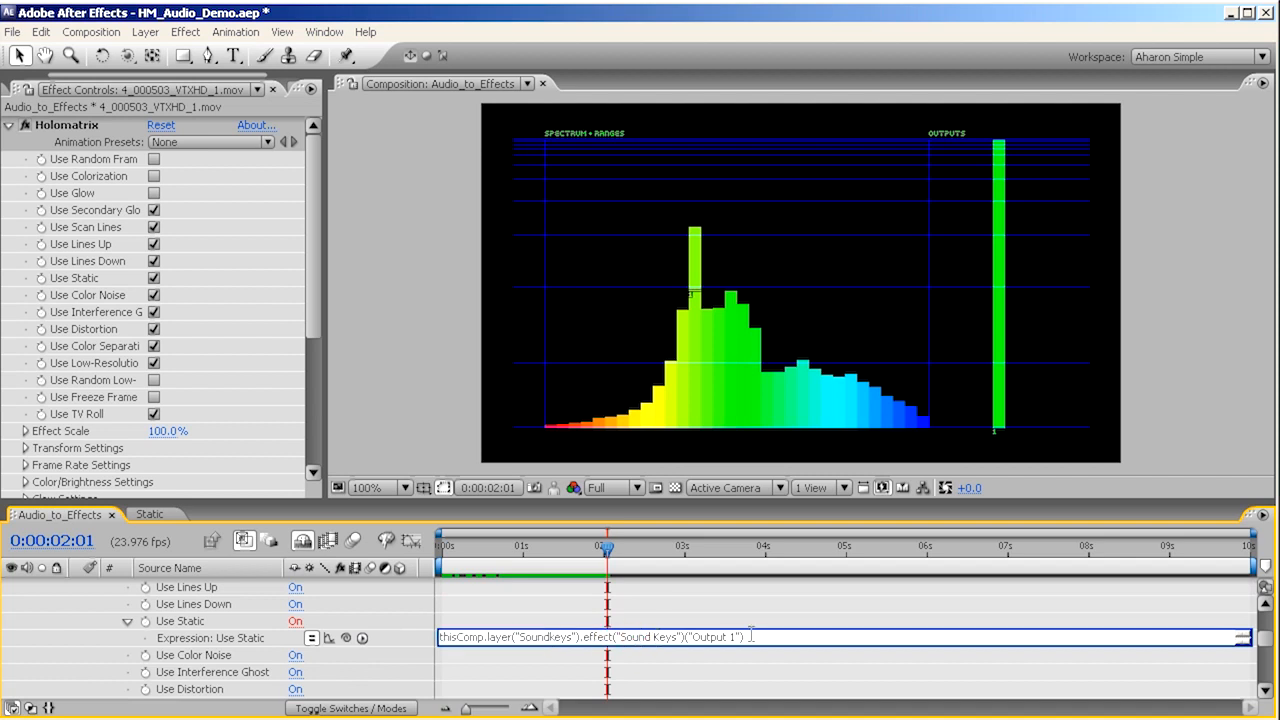
# - Copy the Use Static expression linking to Sound Keys Output 1 and apply it to Use Interference Ghost
pyautogui.moveTo(768, 638); pyautogui.dragTo(687, 640)
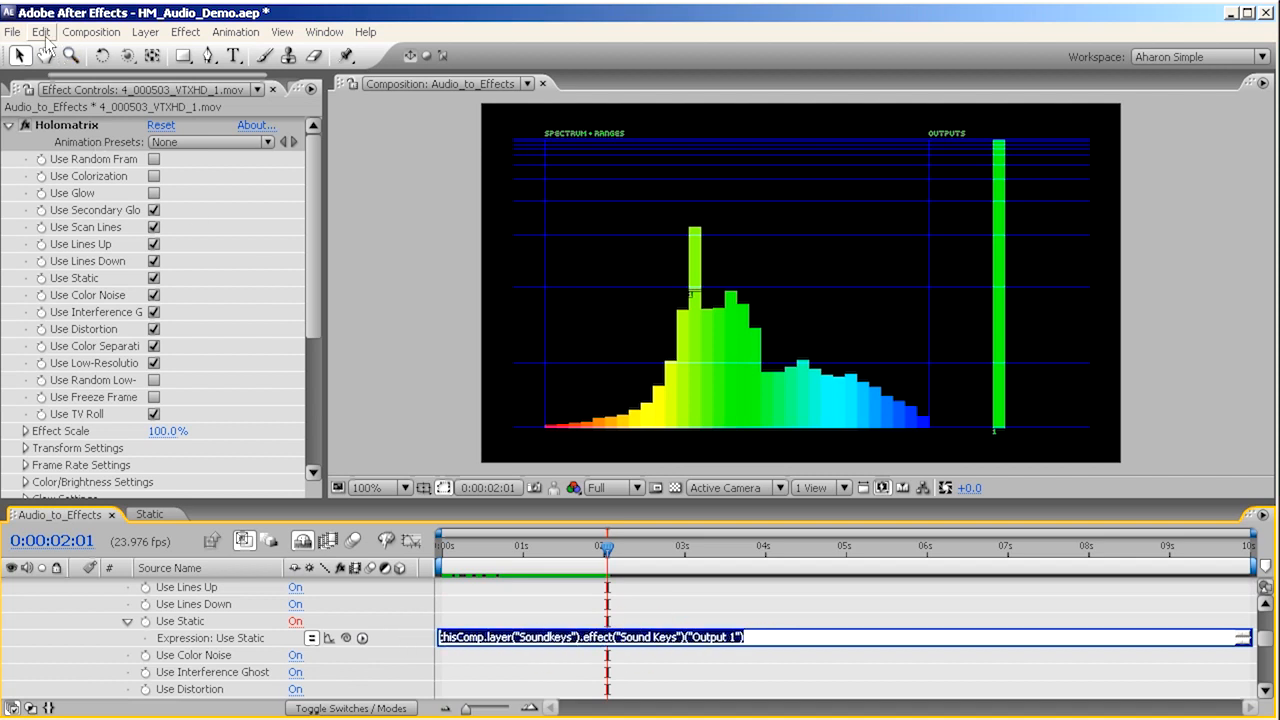
pyautogui.click(41, 31)
pyautogui.click(58, 128)
pyautogui.click(572, 636)
pyautogui.rightClick(572, 636)
pyautogui.click(610, 683)
pyautogui.click(366, 599)
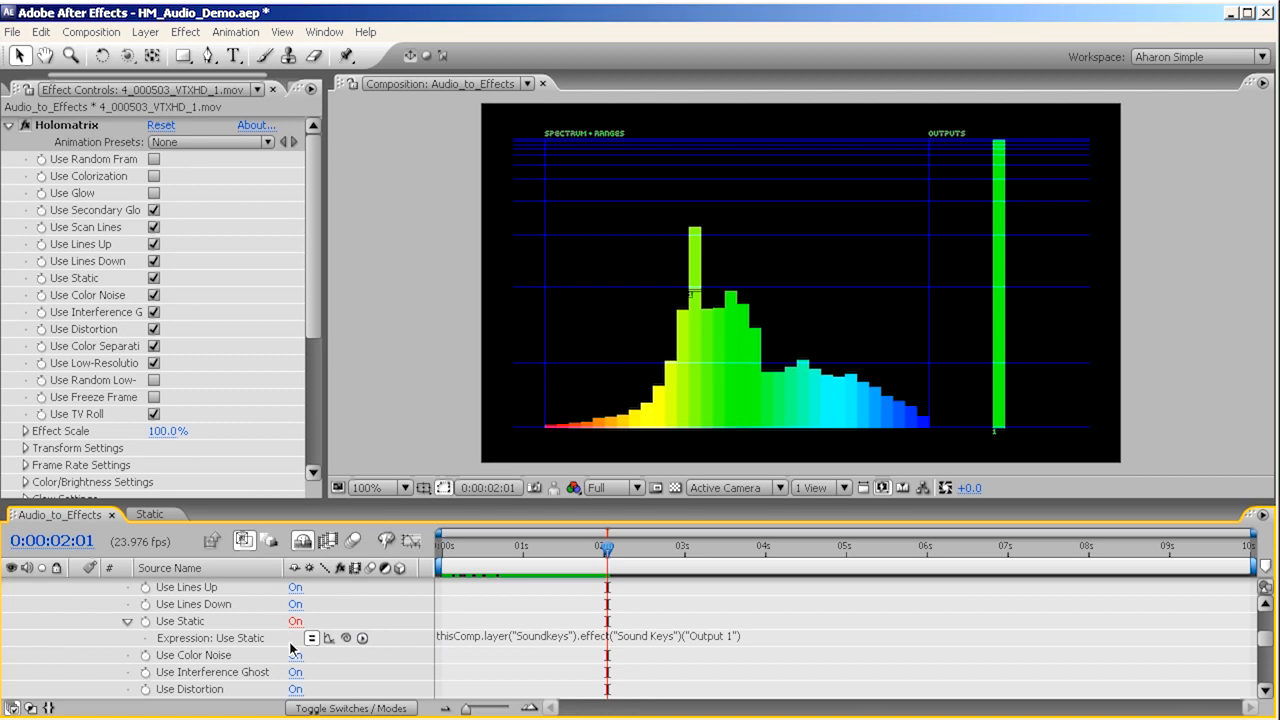
pyautogui.keyDown('alt'); pyautogui.click(145, 672); pyautogui.keyUp('alt')
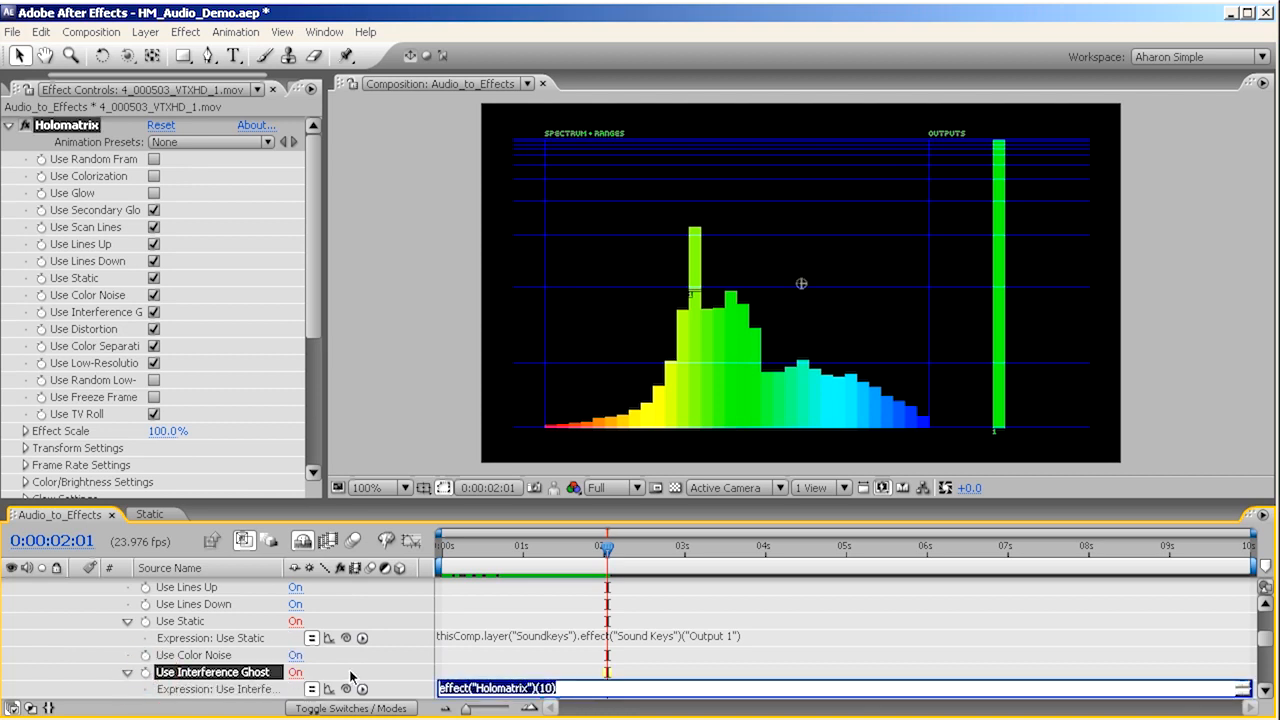
pyautogui.hotkey('ctrl', 'v')
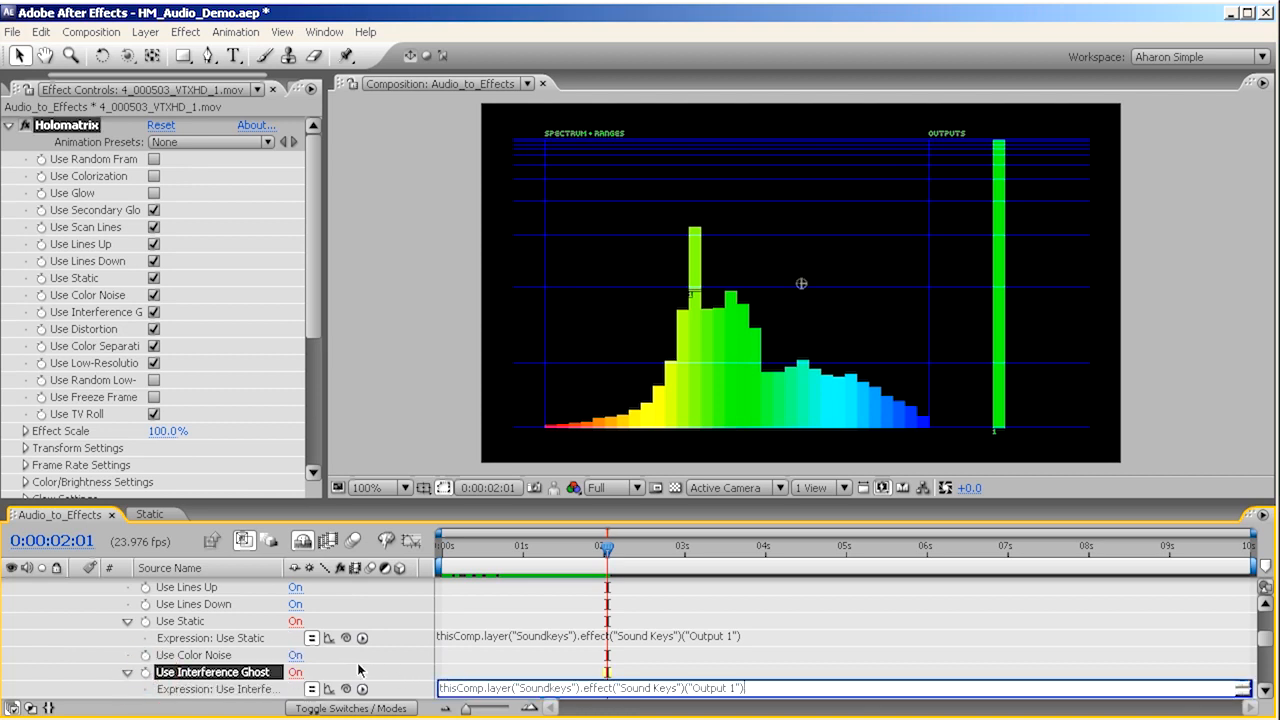
pyautogui.click(356, 672)
pyautogui.scroll(-1, 372, 666)
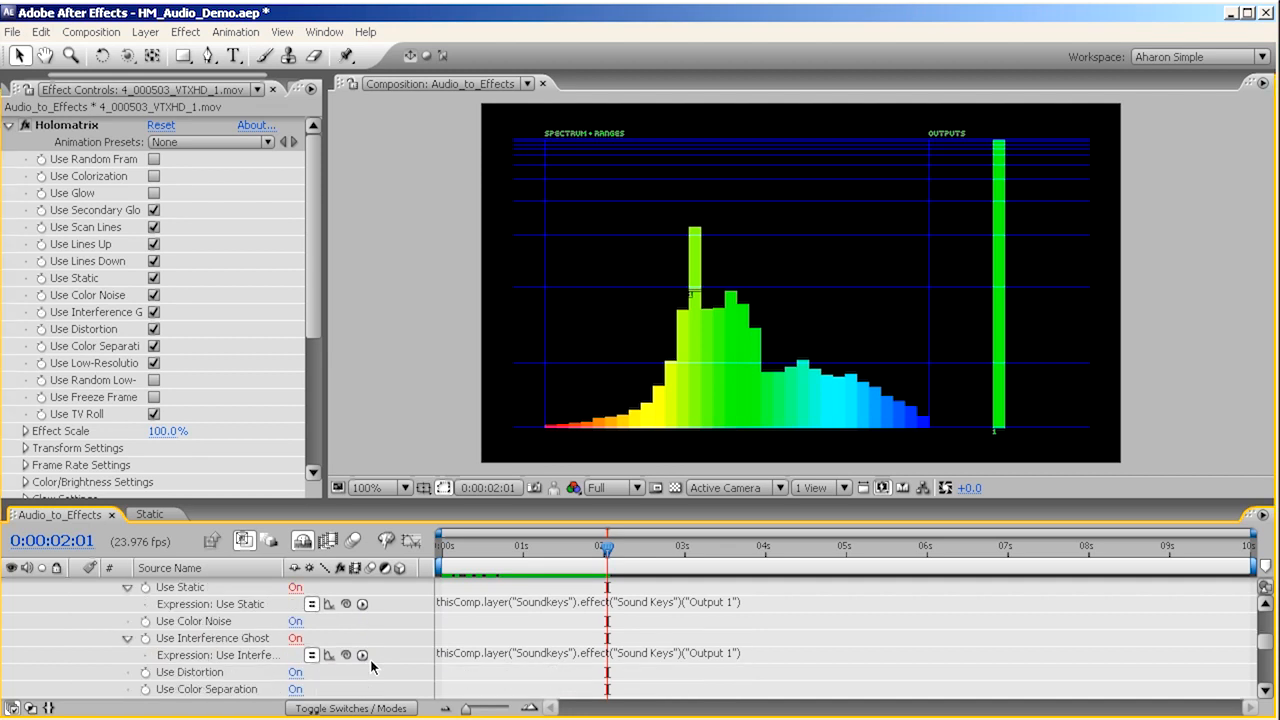
# - Enlarge the timeline and paste the Output 1 expression onto Use Color Separation, Use Low-Resolution and Use TV Roll
pyautogui.press('`')
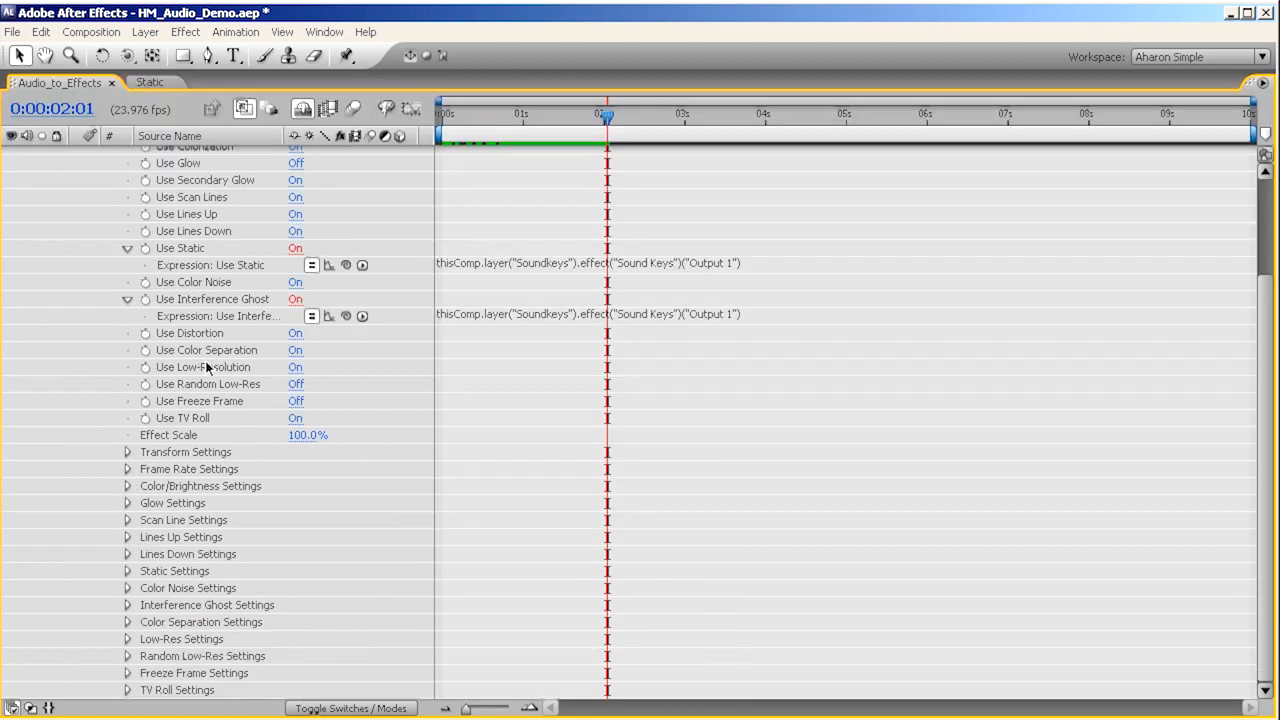
pyautogui.keyDown('alt'); pyautogui.click(145, 350); pyautogui.keyUp('alt')
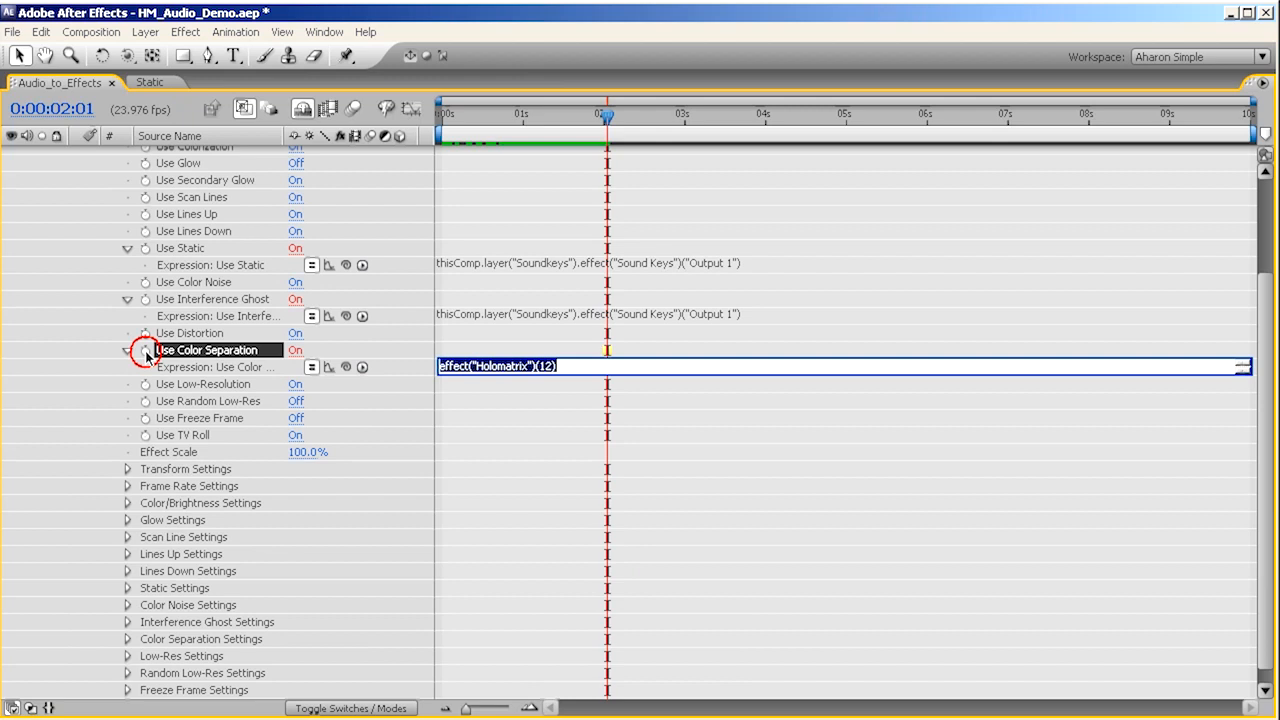
pyautogui.hotkey('ctrl', 'v')
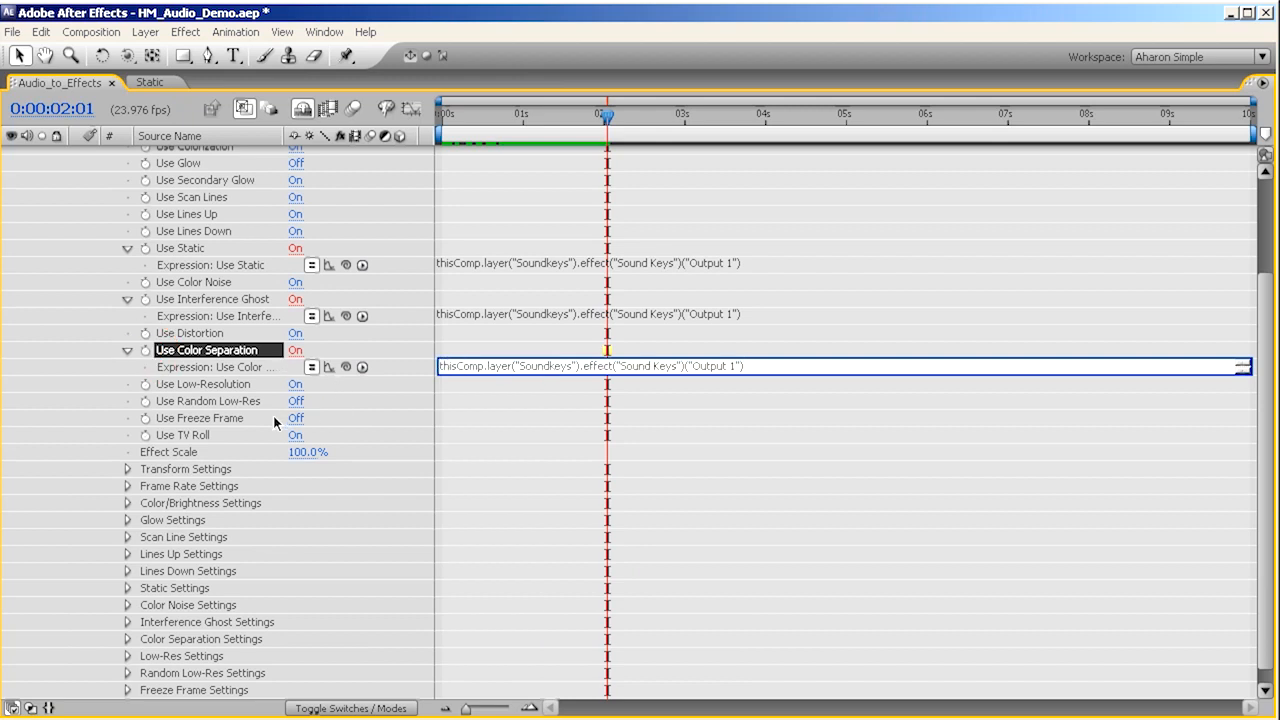
pyautogui.keyDown('alt'); pyautogui.click(145, 384); pyautogui.keyUp('alt')
pyautogui.hotkey('ctrl', 'v')
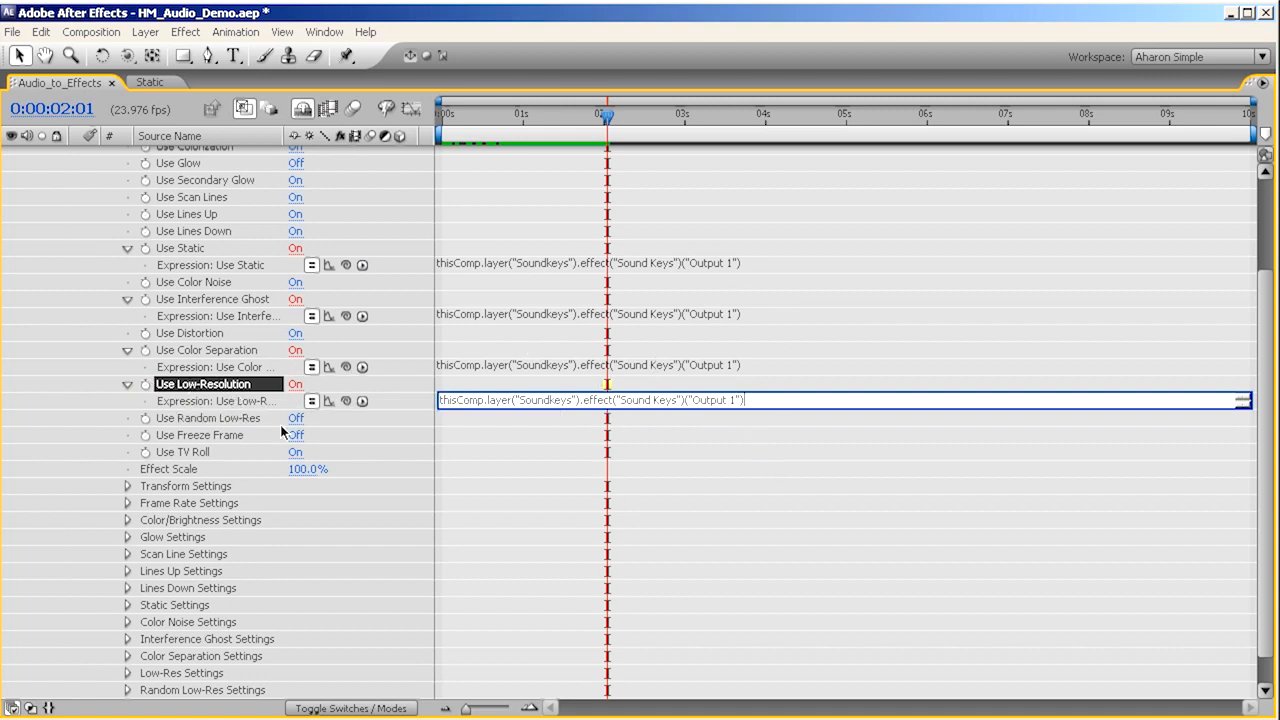
pyautogui.keyDown('alt'); pyautogui.click(145, 452); pyautogui.keyUp('alt')
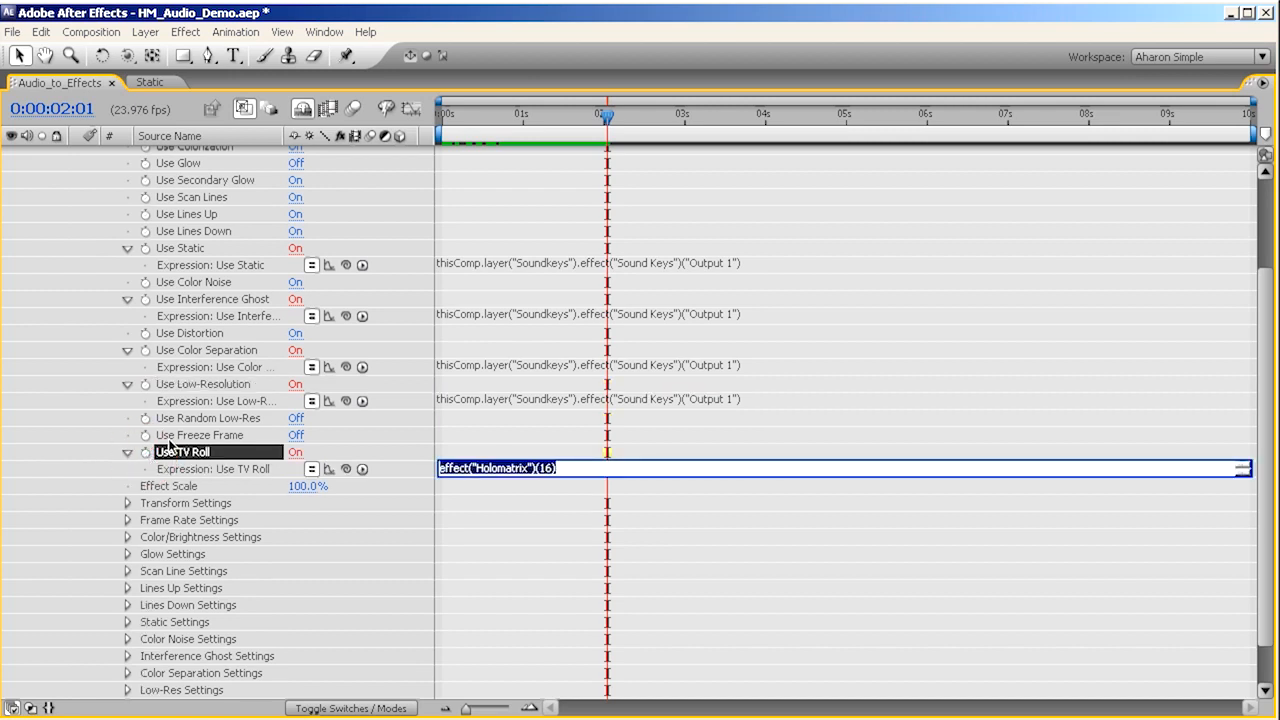
pyautogui.hotkey('ctrl', 'v')
pyautogui.click(395, 485)
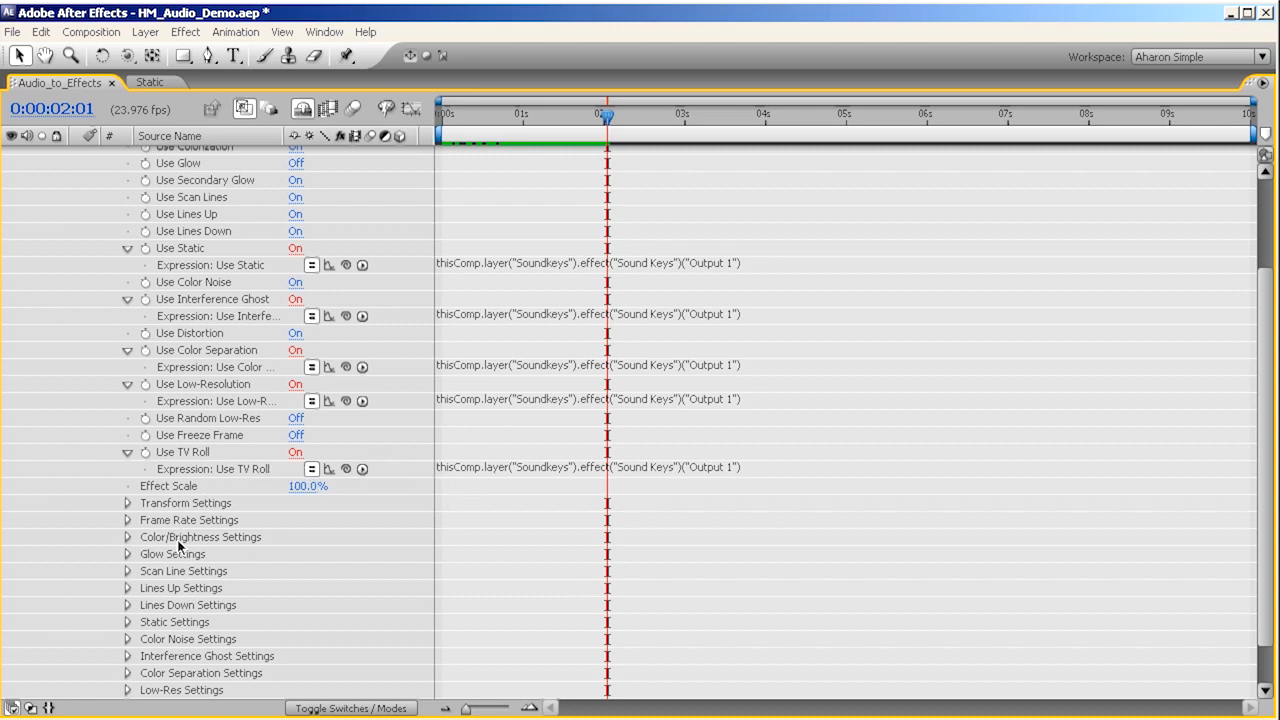
# - Expand Holomatrix's TV Roll Settings and set % Chance of TV Roll to 100%
pyautogui.scroll(-1, 302, 583)
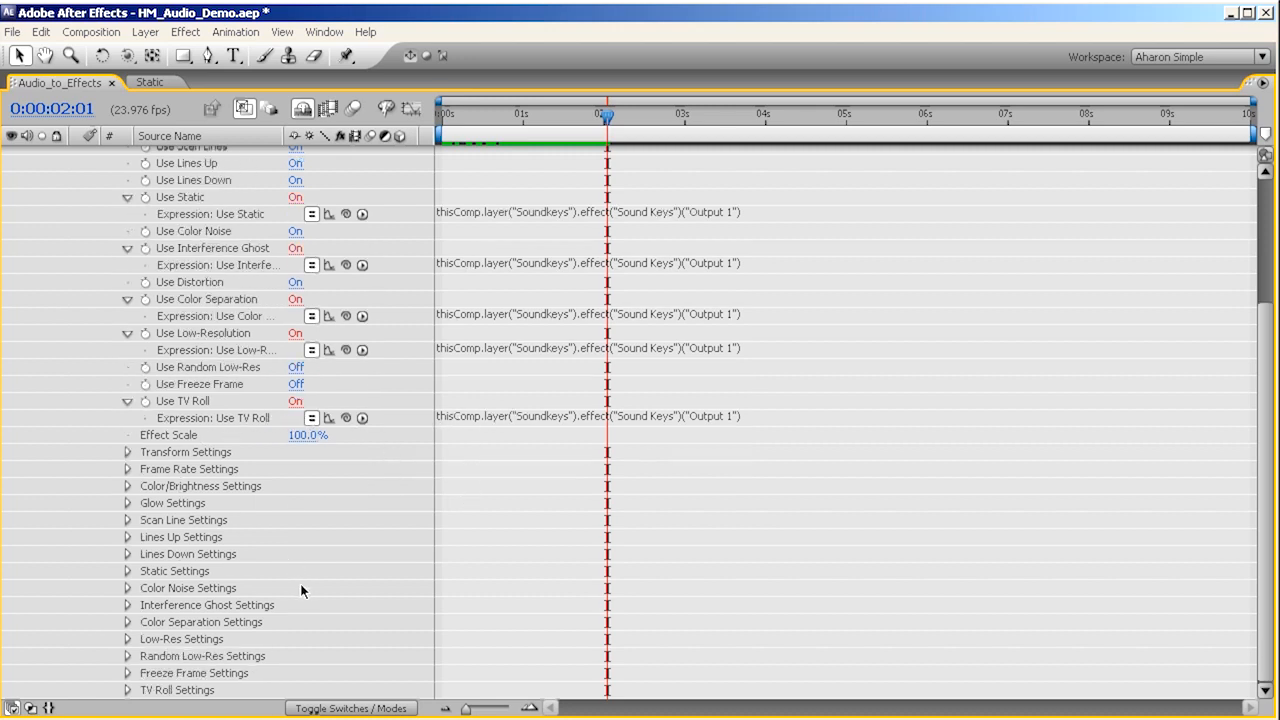
pyautogui.click(127, 690)
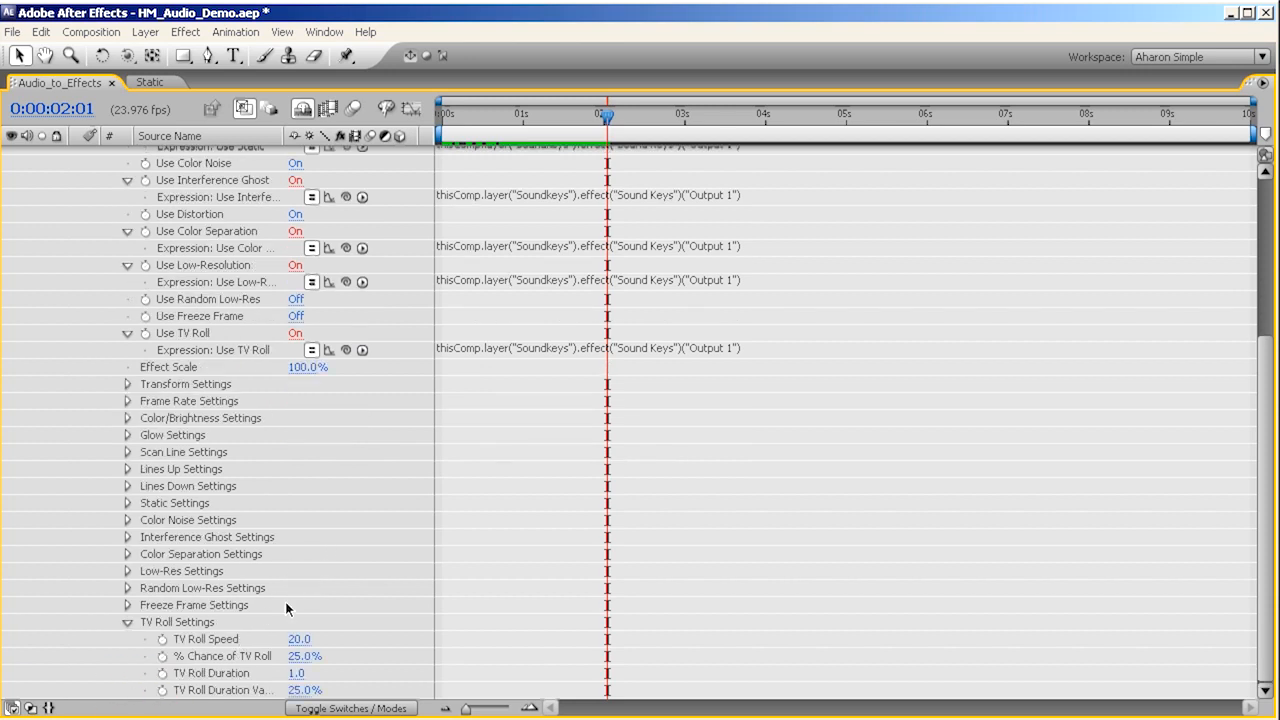
pyautogui.click(300, 657)
pyautogui.write('100')
pyautogui.press('Return')
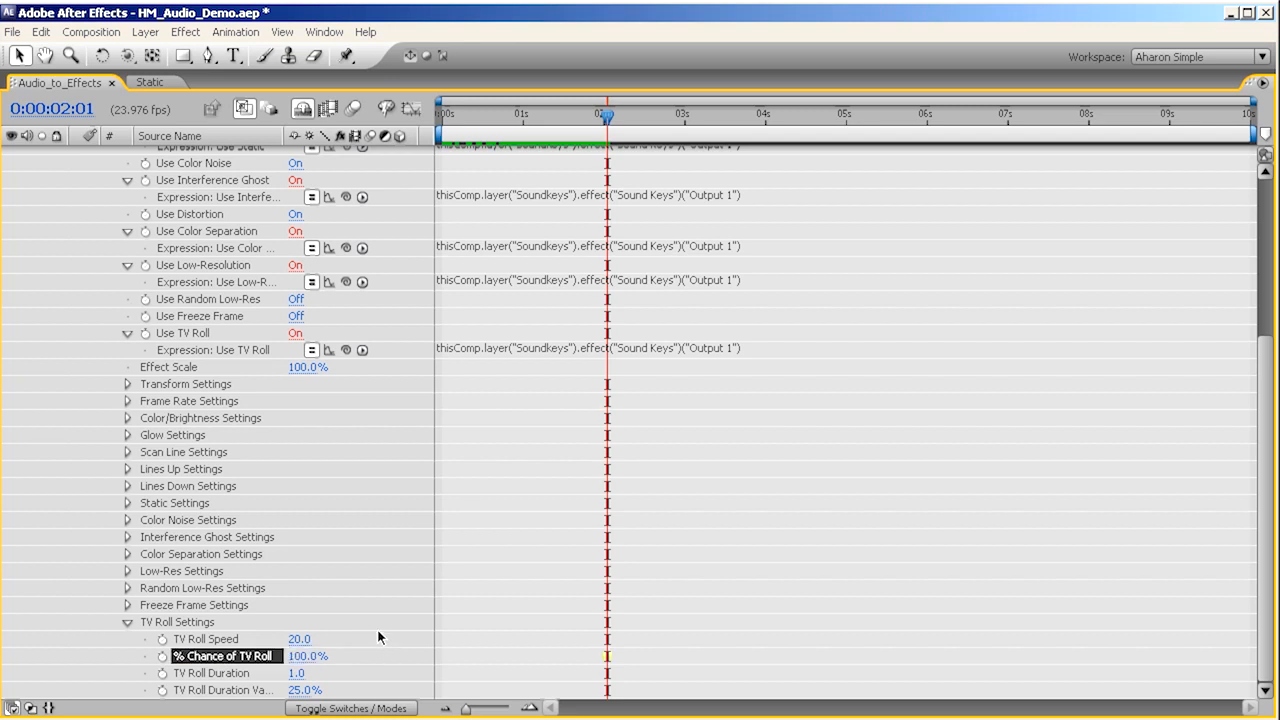
# - Add an expression to Use Colorization and paste in the copied Sound Keys Output 1 link
pyautogui.scroll(5, 335, 585)
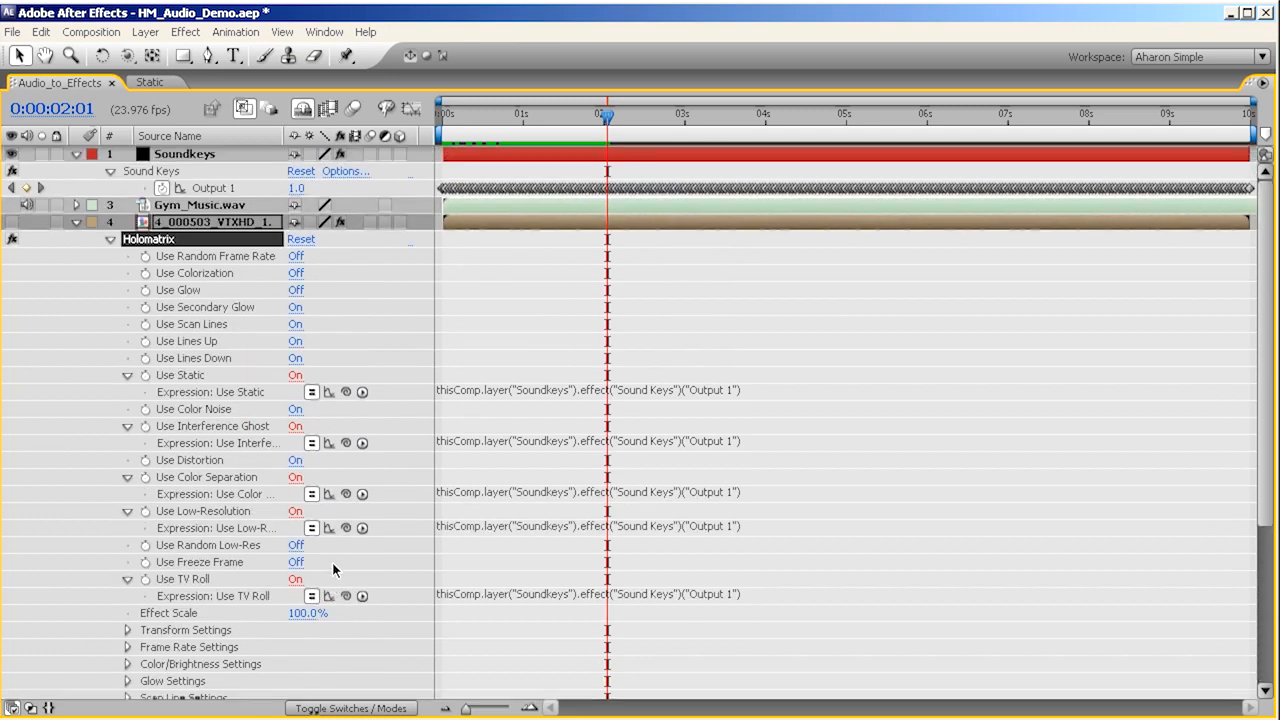
pyautogui.keyDown('alt'); pyautogui.click(145, 273); pyautogui.keyUp('alt')
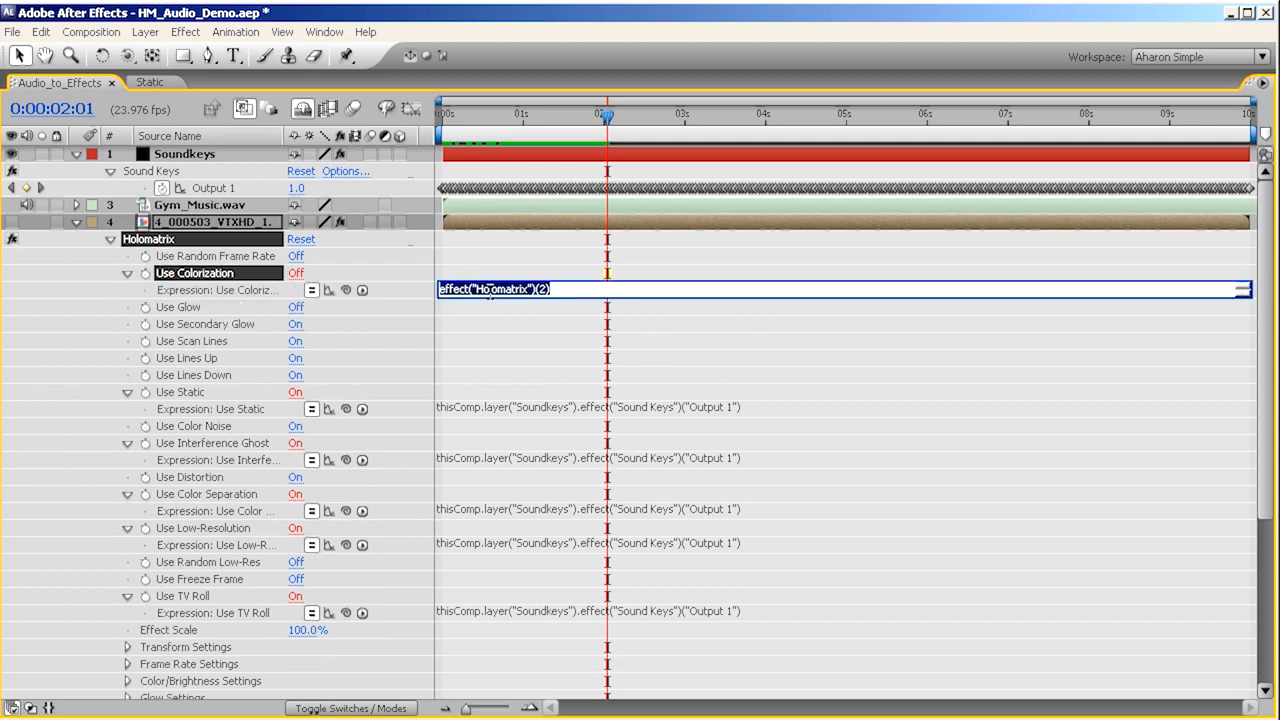
pyautogui.hotkey('ctrl', 'v')
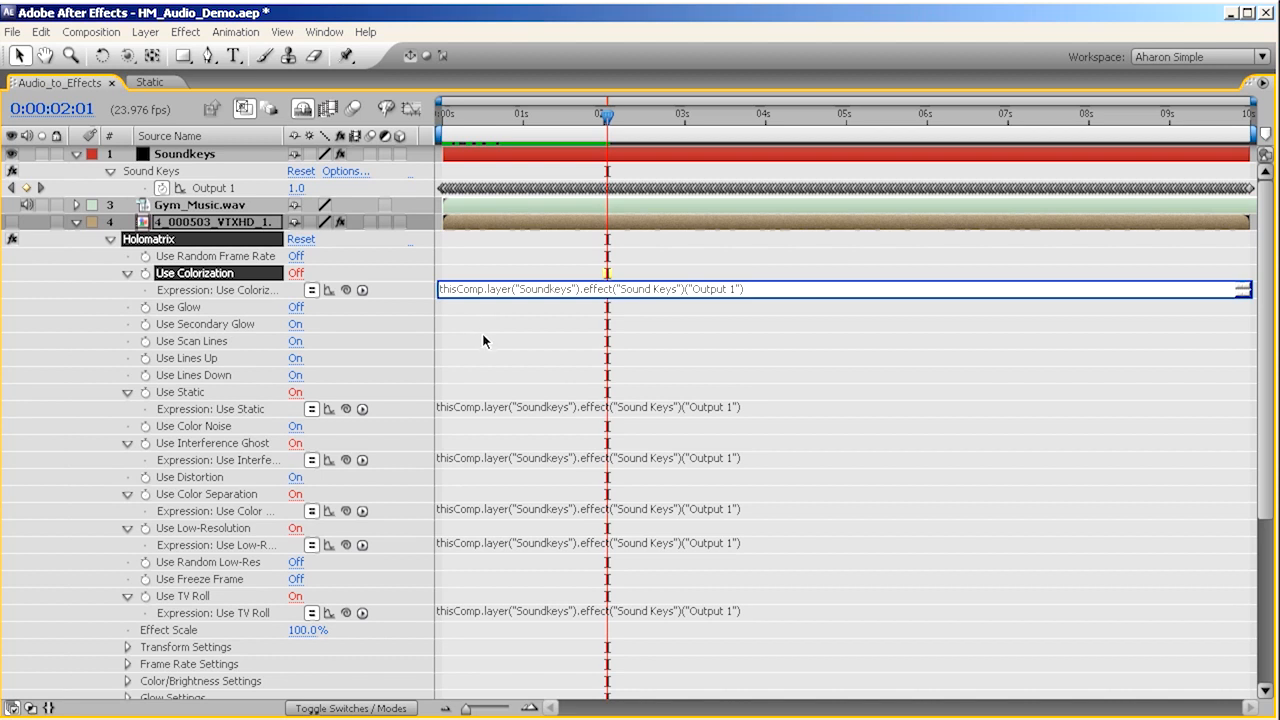
pyautogui.click(482, 340)
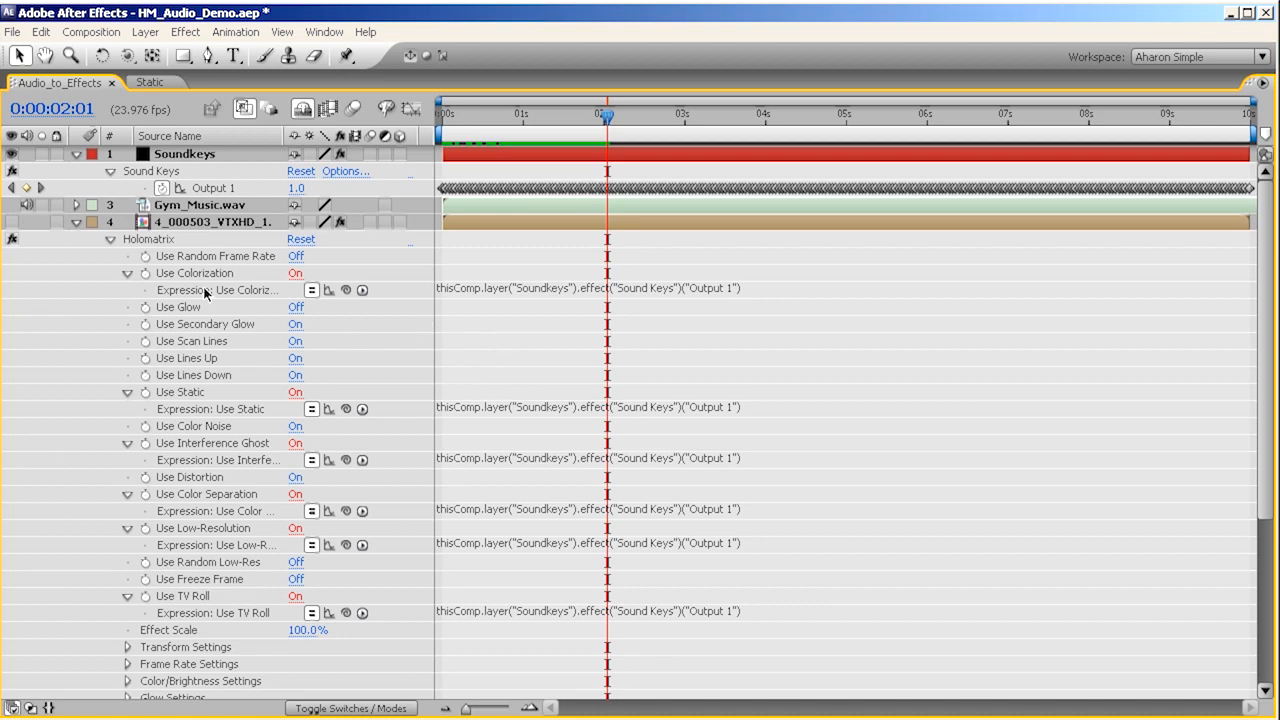
# - Collapse the footage layer, restore the normal workspace, then hide the Soundkeys layer and show the guitarist footage
pyautogui.click(78, 223)
pyautogui.click(78, 223)
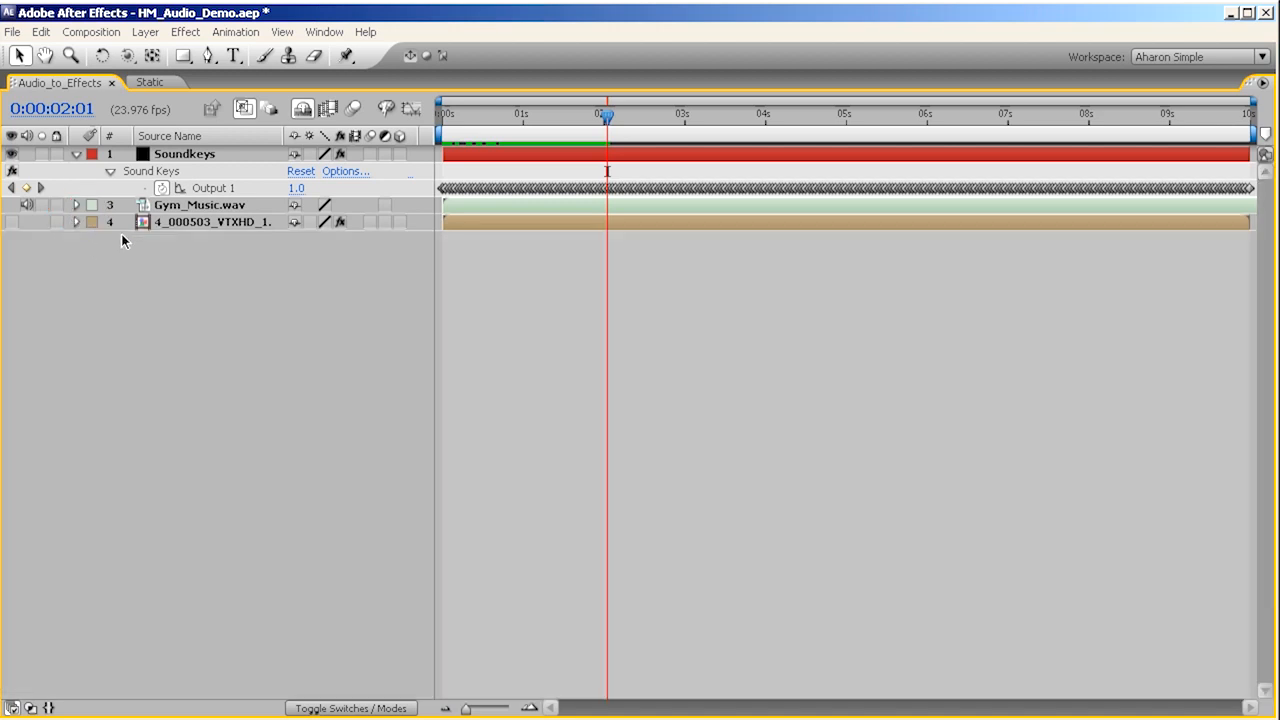
pyautogui.press('`')
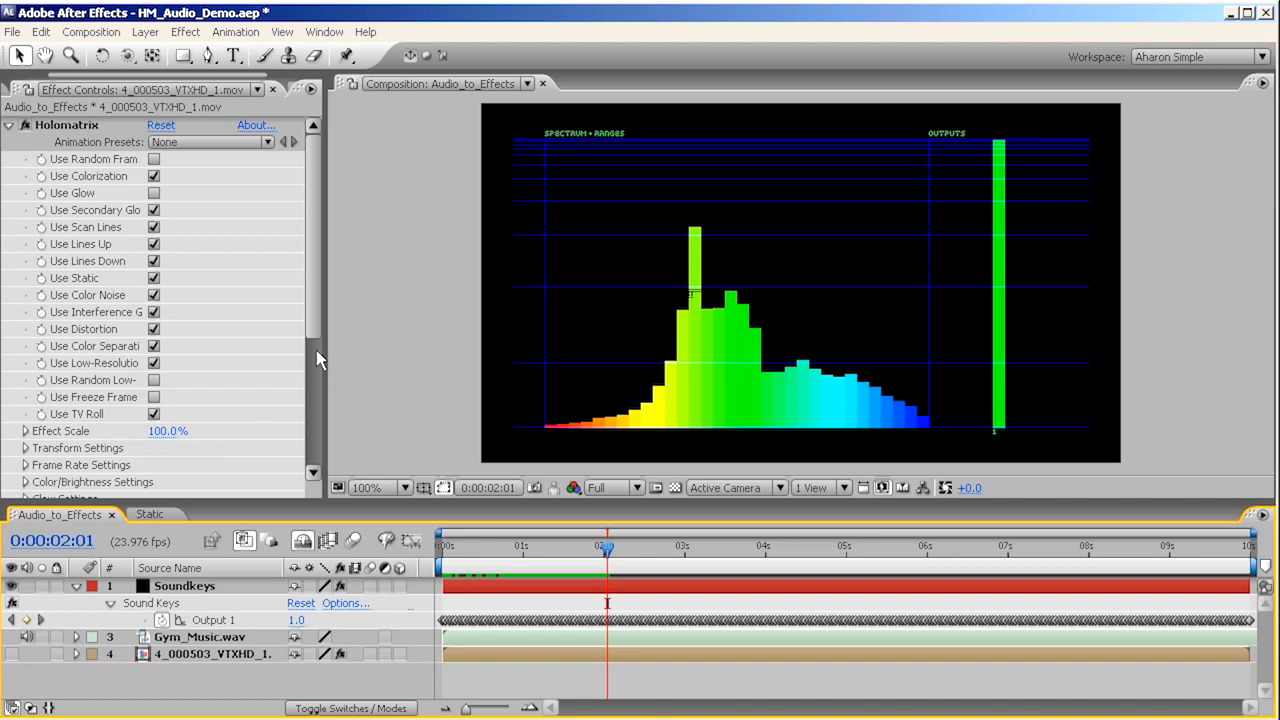
pyautogui.click(26, 637)
pyautogui.click(11, 588)
pyautogui.click(8, 654)
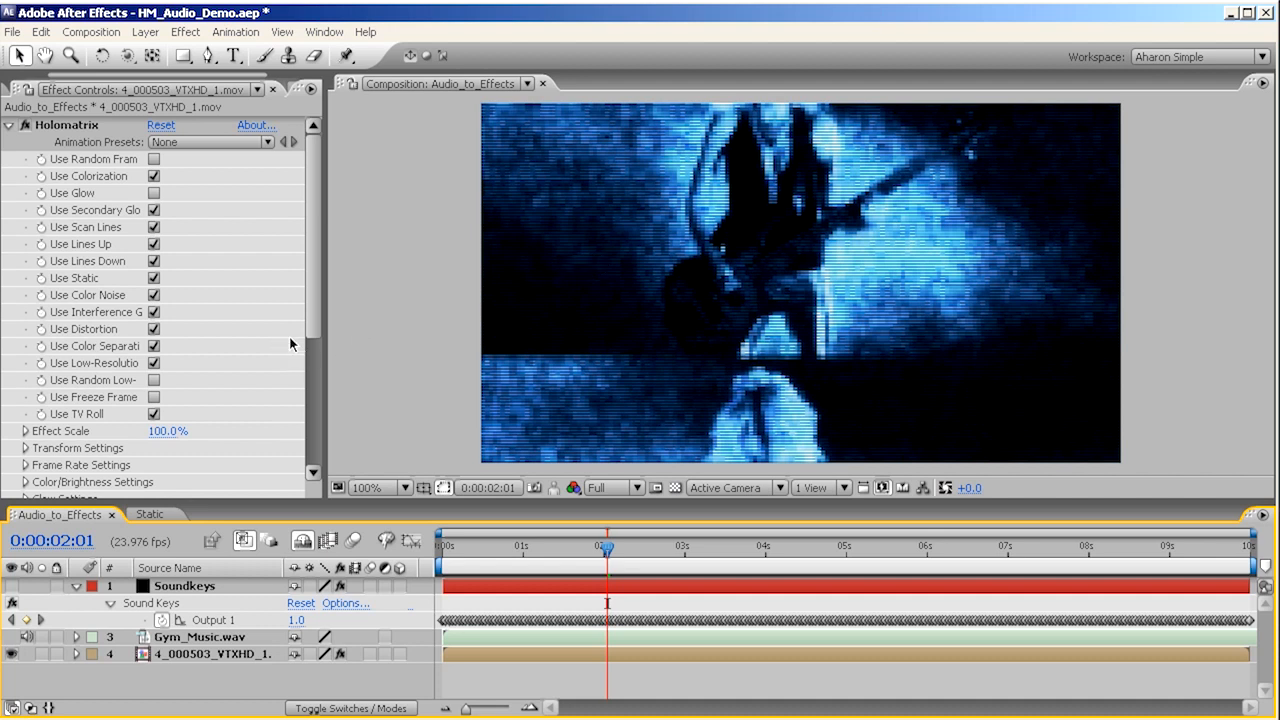
# - Expand Holomatrix's Color/Brightness Settings and set Colorize % to 50%
pyautogui.moveTo(308, 322); pyautogui.dragTo(301, 381)
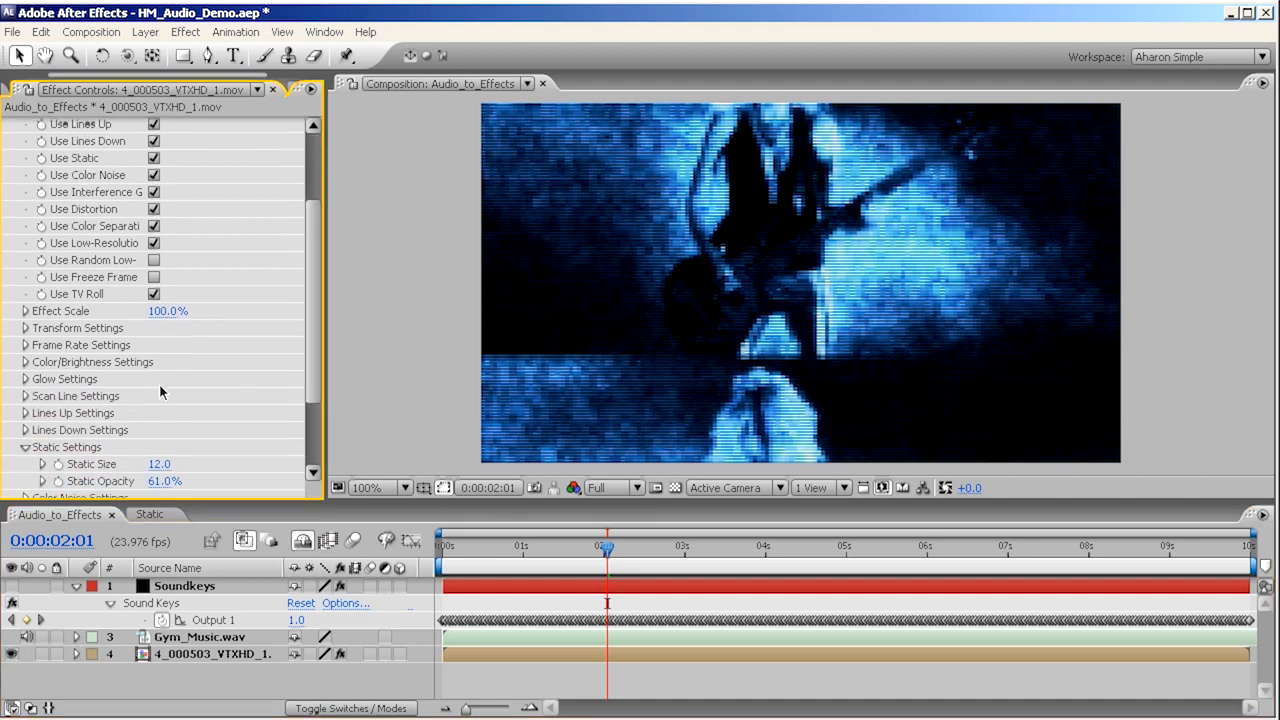
pyautogui.click(26, 362)
pyautogui.click(165, 464)
pyautogui.write('50')
pyautogui.press('Return')
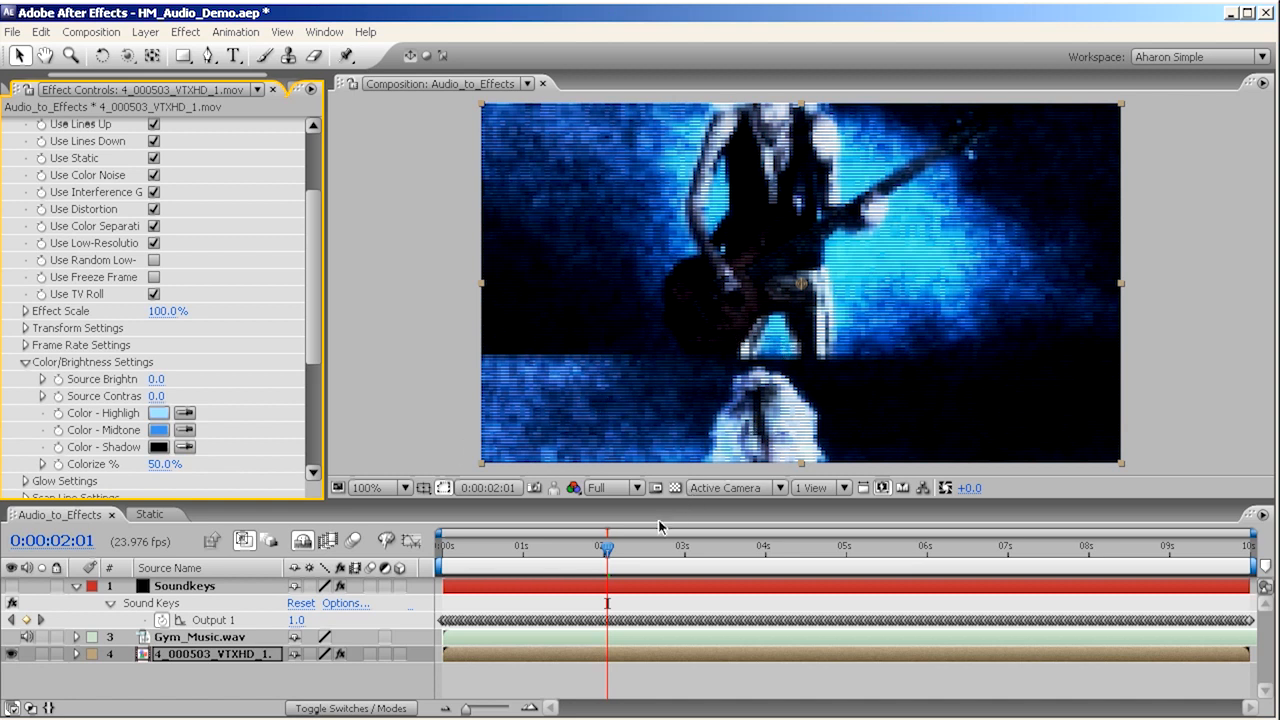
# - Move the current time to 0:00:00:01 and run a RAM preview of the audio-driven effects
pyautogui.click(447, 547)
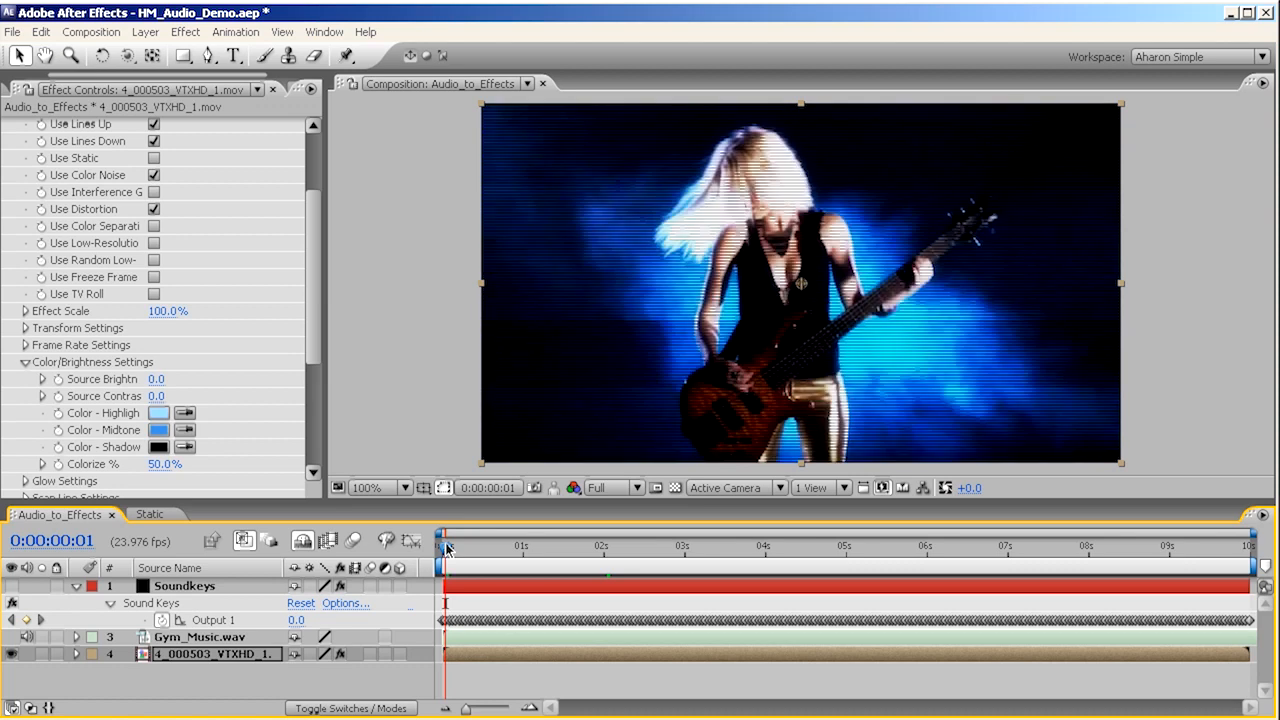
pyautogui.press('KP_0')
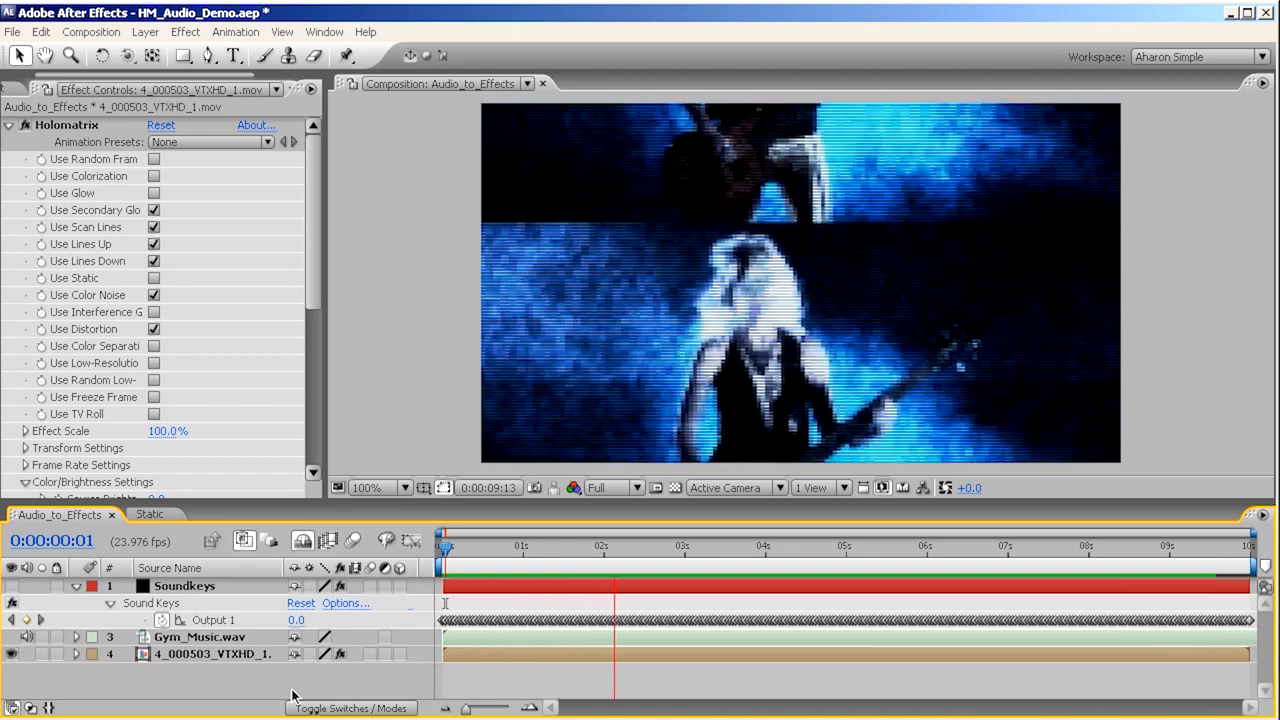
pyautogui.press('space')
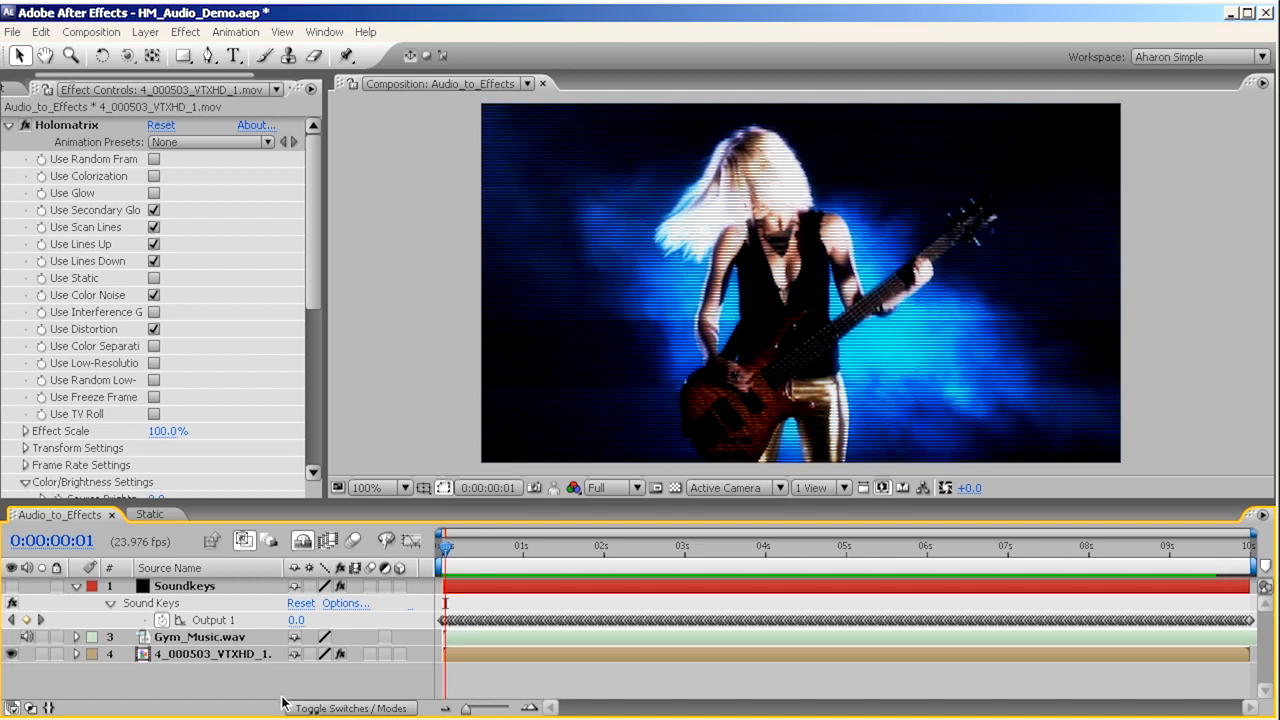
# - Reveal the hidden shy layers and display the Static layer's audio waveform
pyautogui.click(303, 541)
pyautogui.click(175, 640)
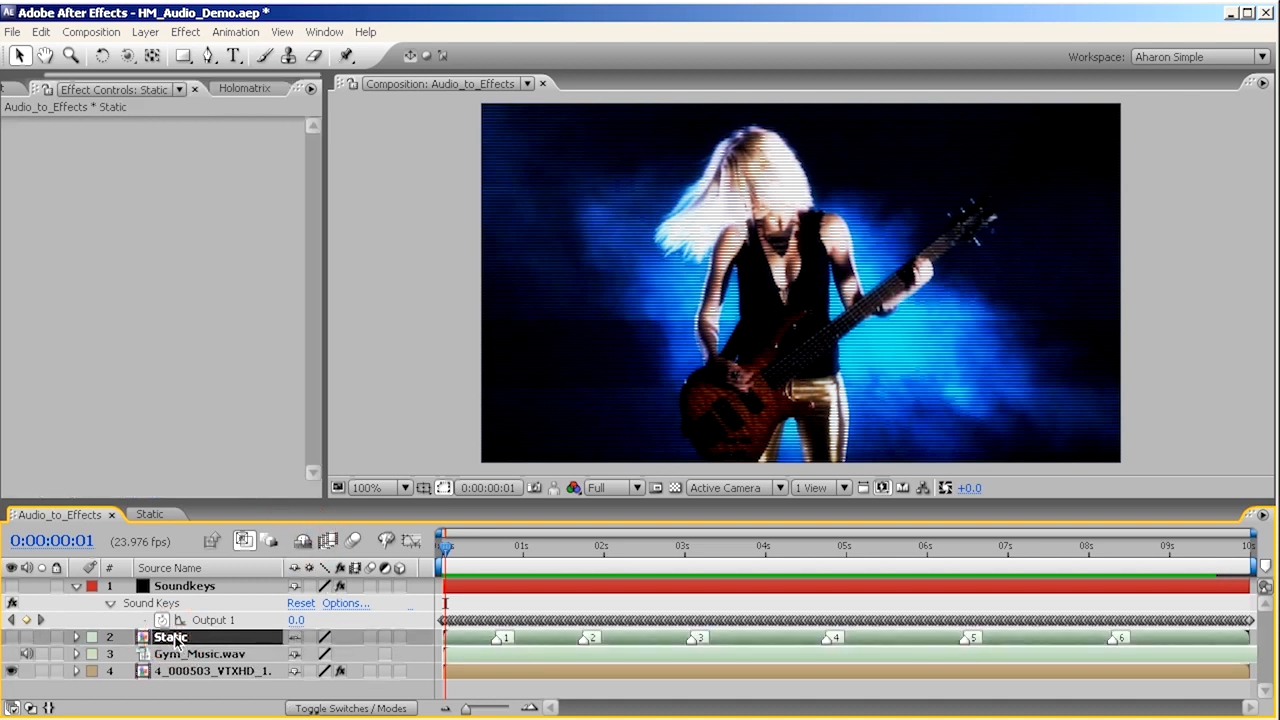
pyautogui.press('l')
pyautogui.press('l')
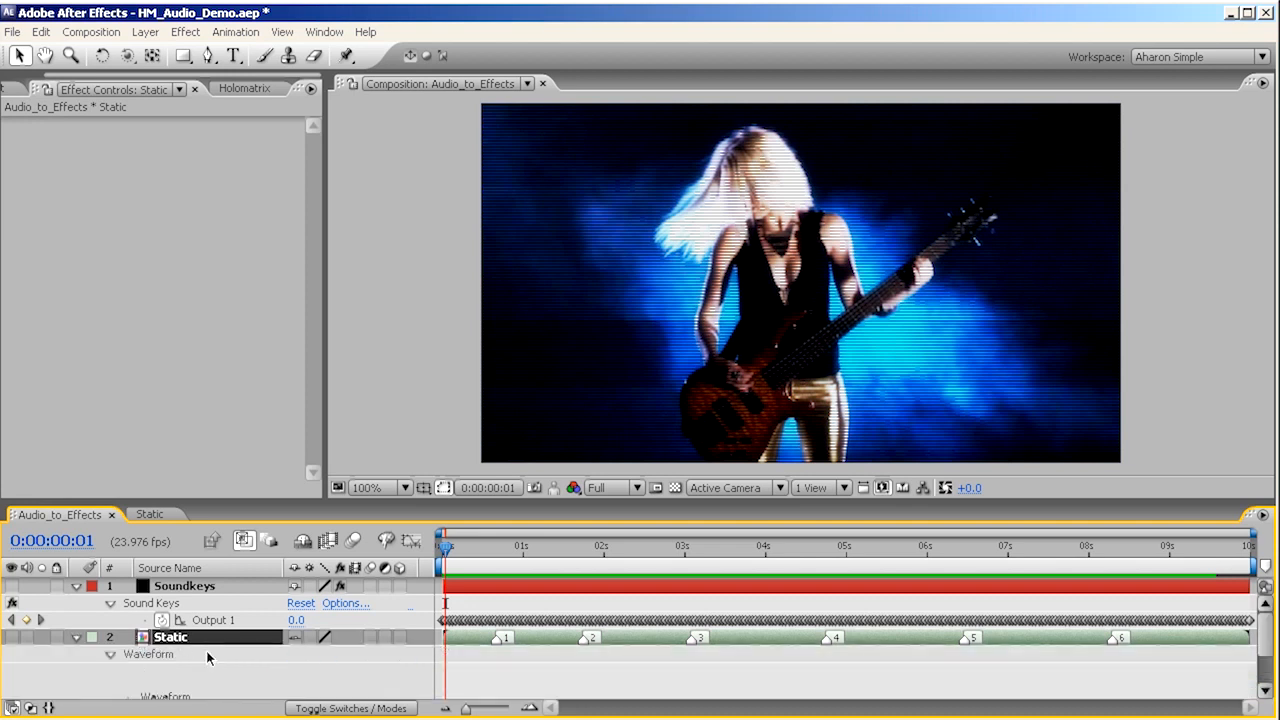
pyautogui.scroll(-2, 418, 678)
pyautogui.scroll(-1, 418, 678)
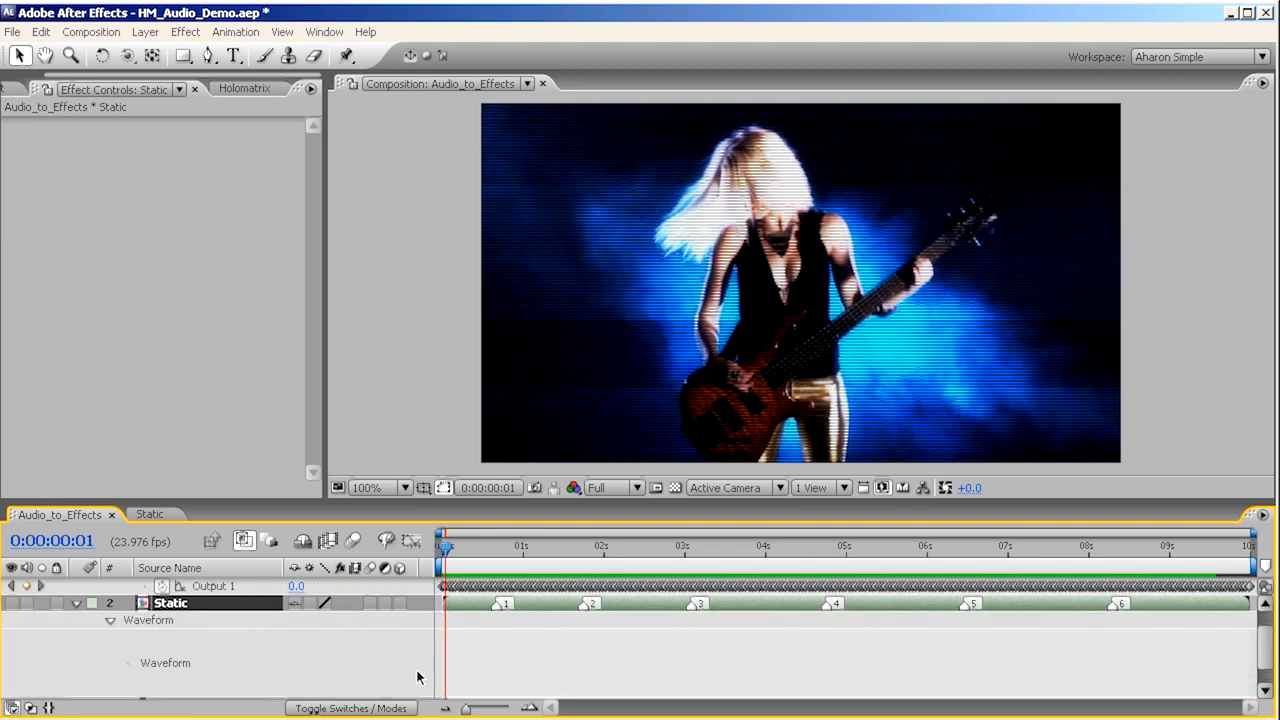
# - Enable audio for the Static layer with its video left off, and solo the layer
pyautogui.click(11, 604)
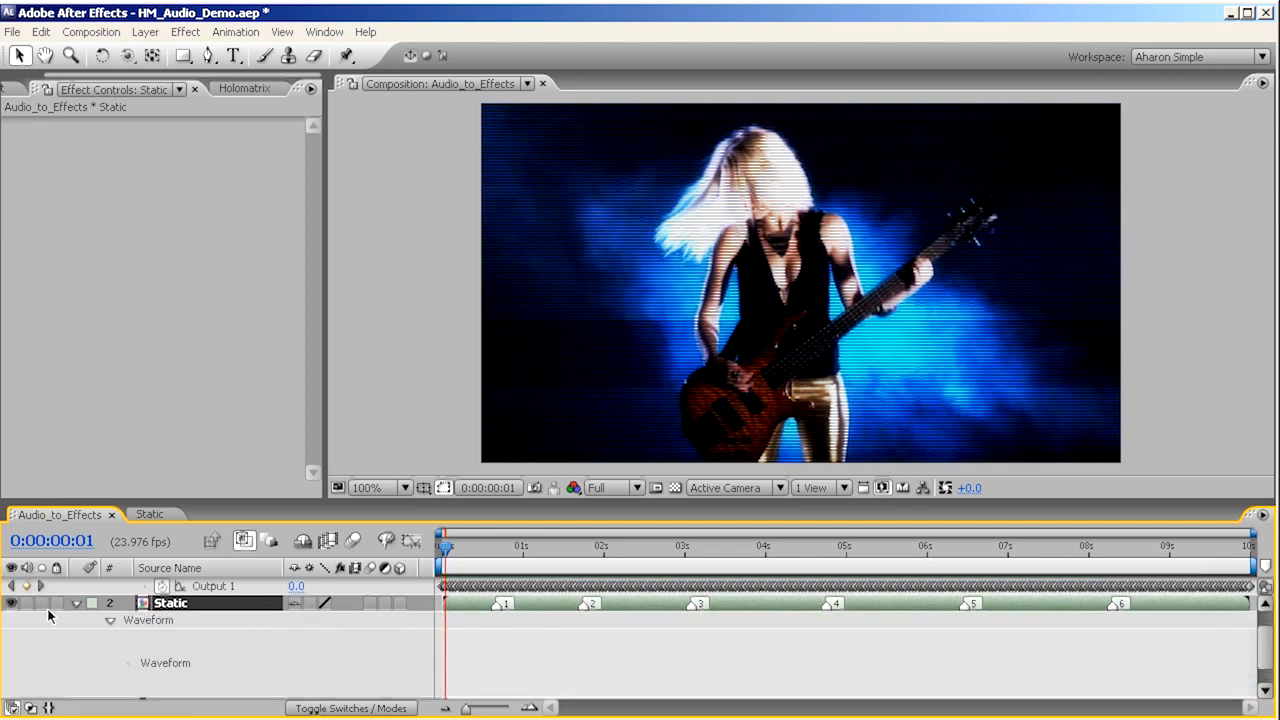
pyautogui.click(11, 604)
pyautogui.click(27, 604)
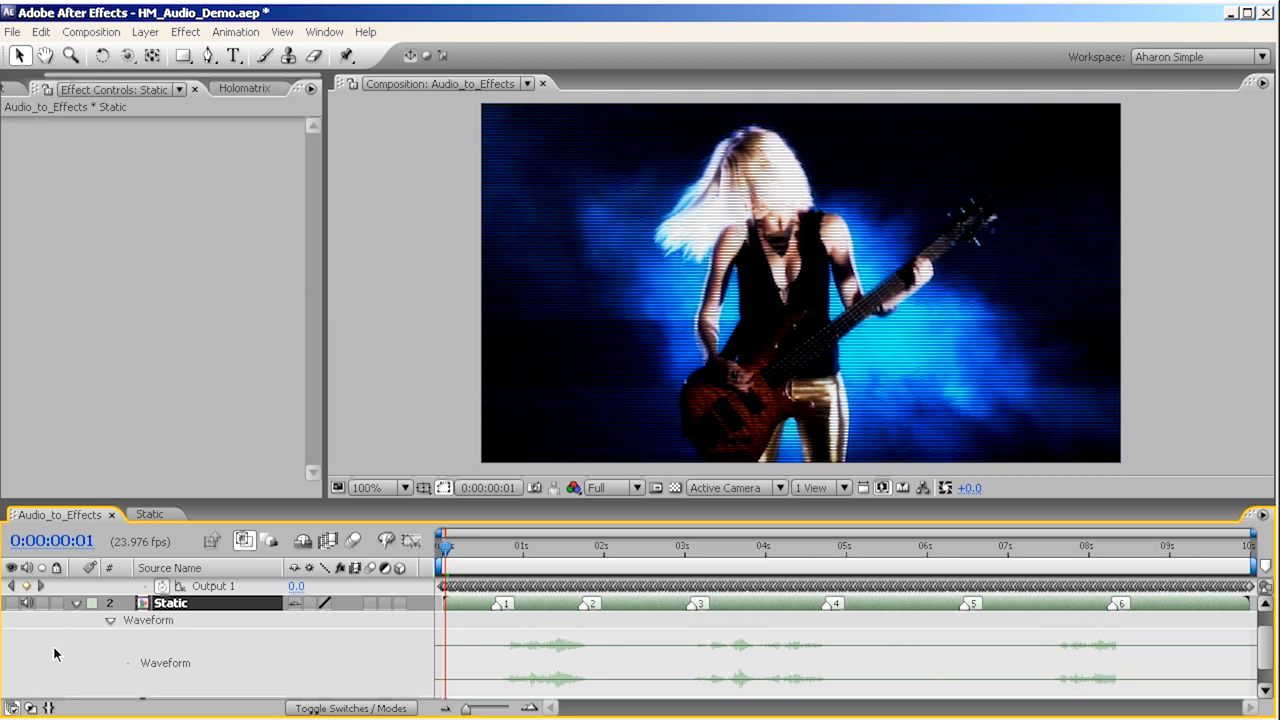
pyautogui.scroll(-2, 49, 668)
pyautogui.scroll(4, 50, 665)
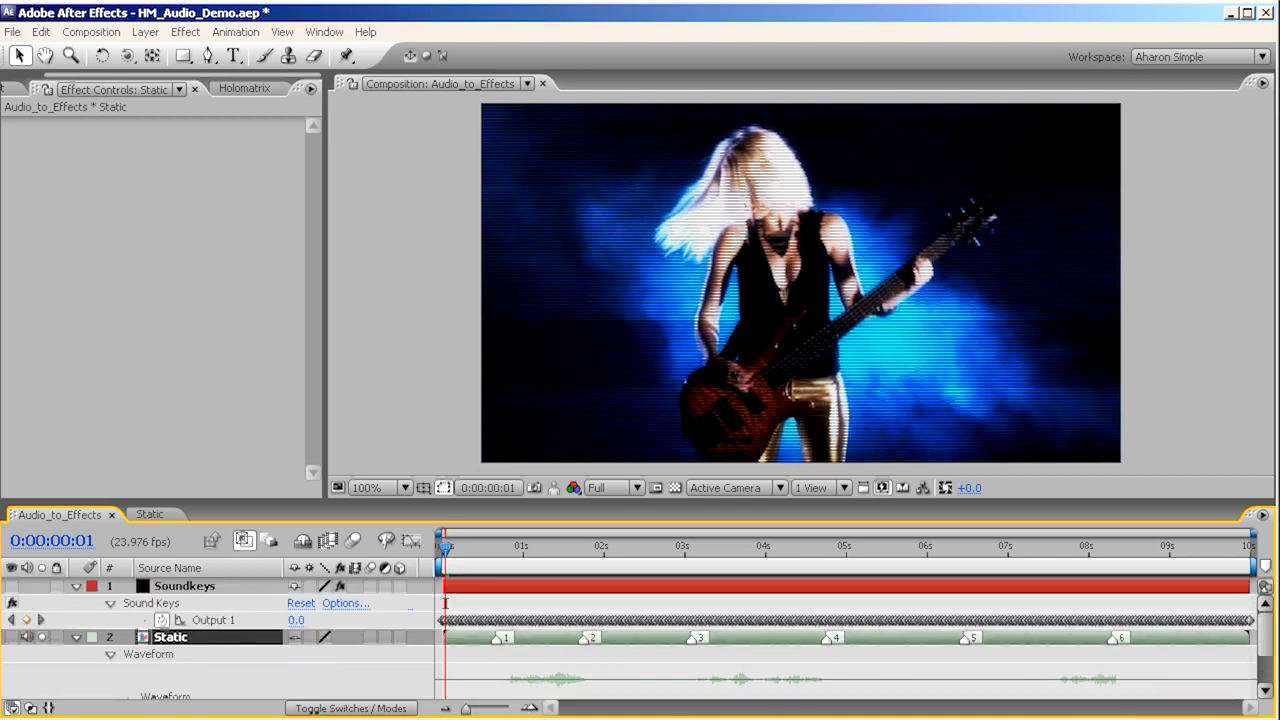
# - Preview the Static layer's audio on its own, and make the Soundkeys layer visible and soloed in place of Static
pyautogui.press('KP_Decimal')
pyautogui.click(198, 587)
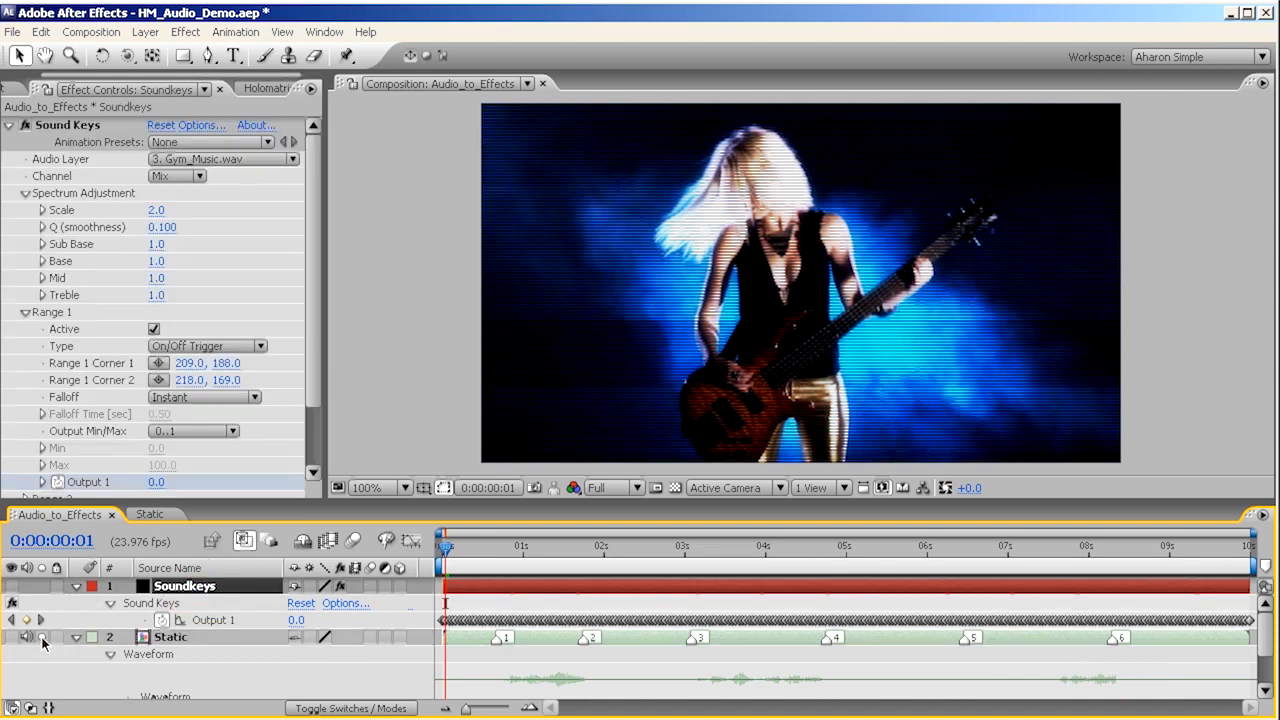
pyautogui.click(12, 586)
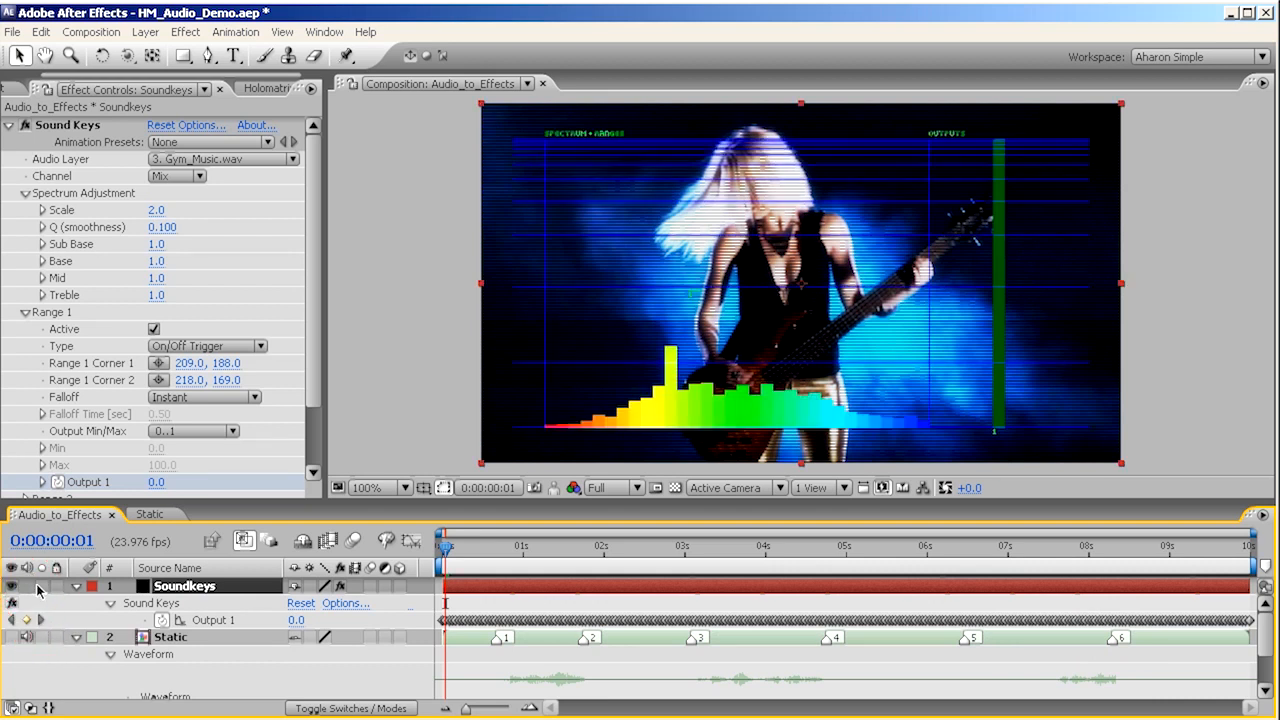
# - Set the Sound Keys audio layer to Static and raise the spectrum Scale to 3.6 at 0:00:01:11
pyautogui.click(220, 162)
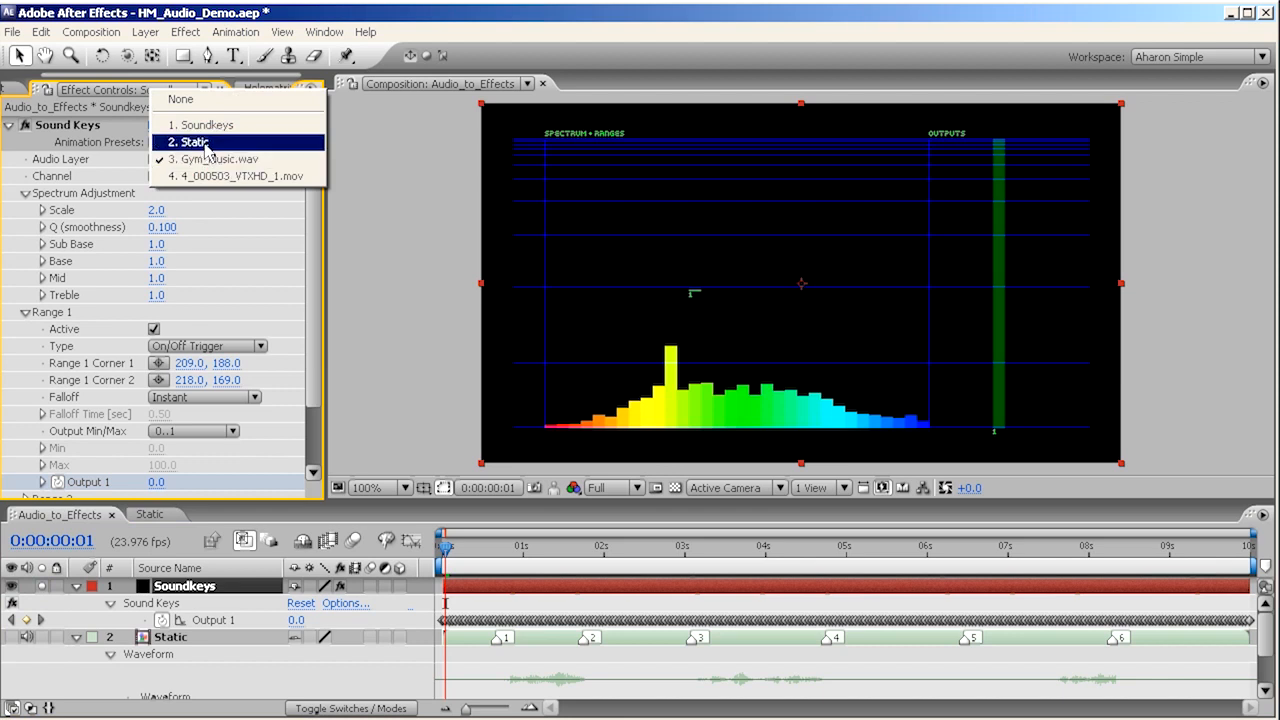
pyautogui.click(190, 140)
pyautogui.moveTo(515, 550); pyautogui.dragTo(560, 558)
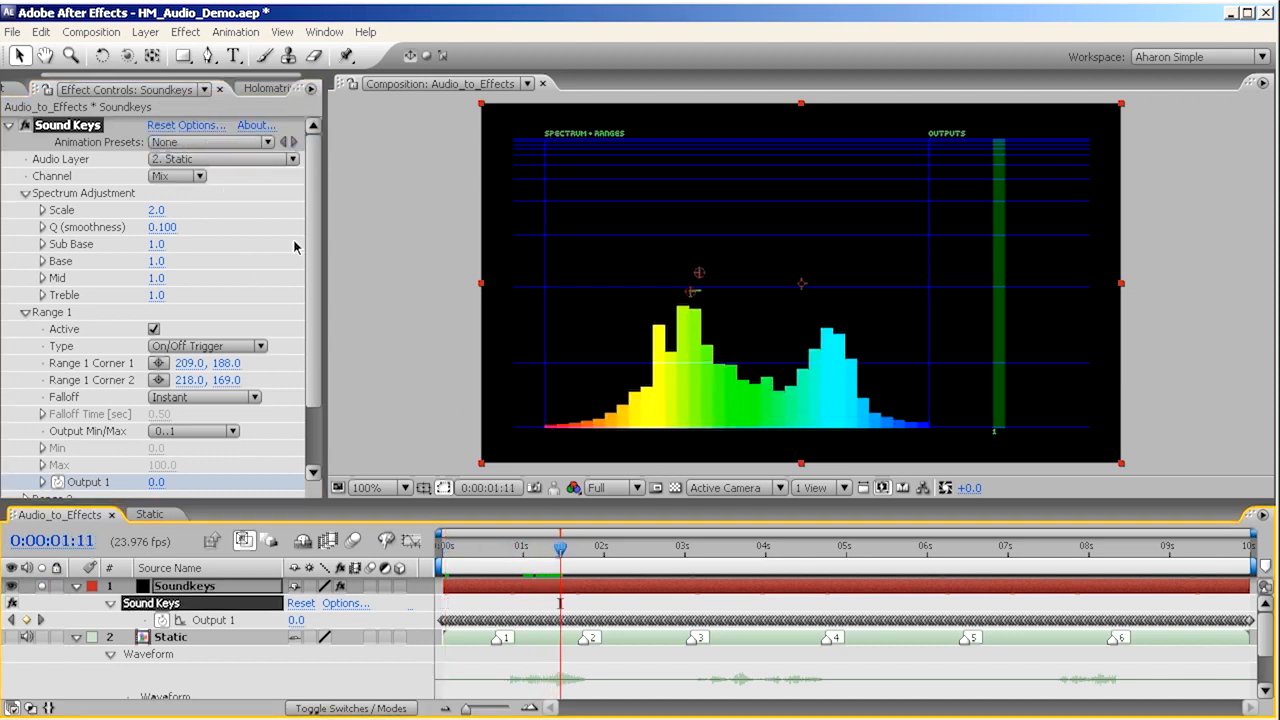
pyautogui.moveTo(155, 213); pyautogui.dragTo(322, 212)
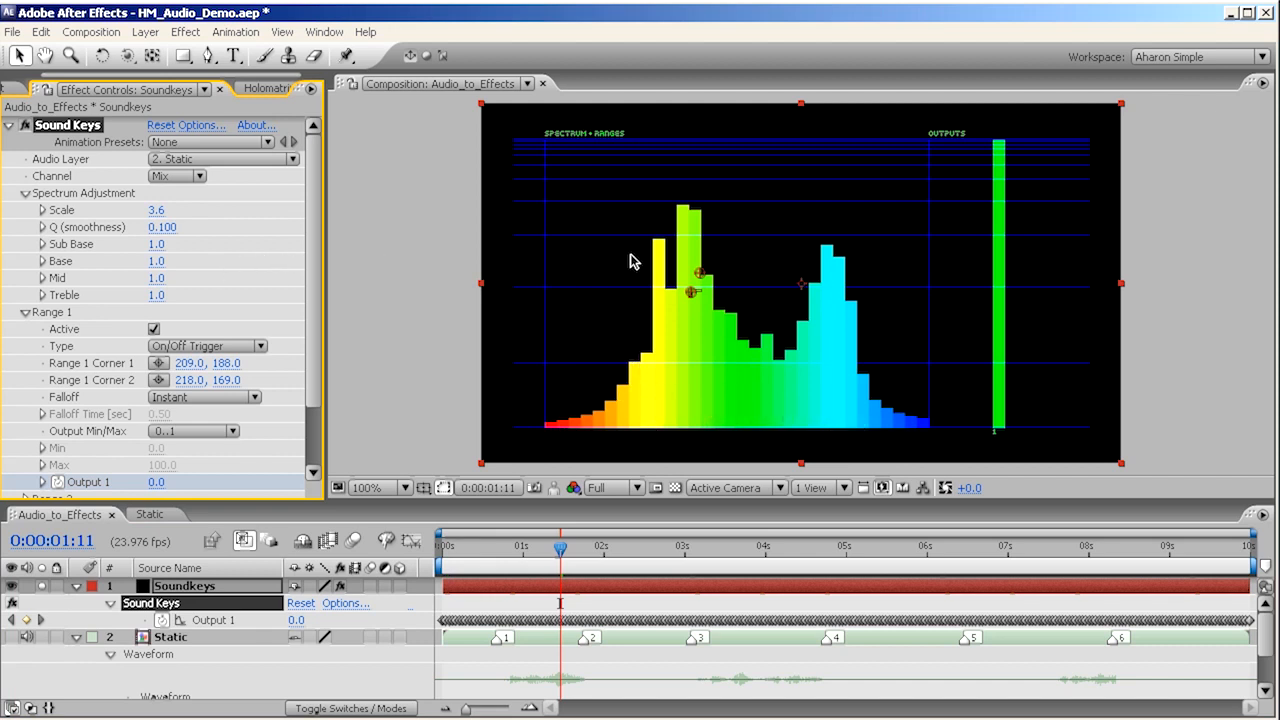
# - Stretch Range 1 across the full base of the spectrum, with corners at 70, 320 and 462, 302, and apply the output keyframes
pyautogui.moveTo(691, 291); pyautogui.dragTo(550, 427)
pyautogui.moveTo(705, 280); pyautogui.dragTo(948, 411)
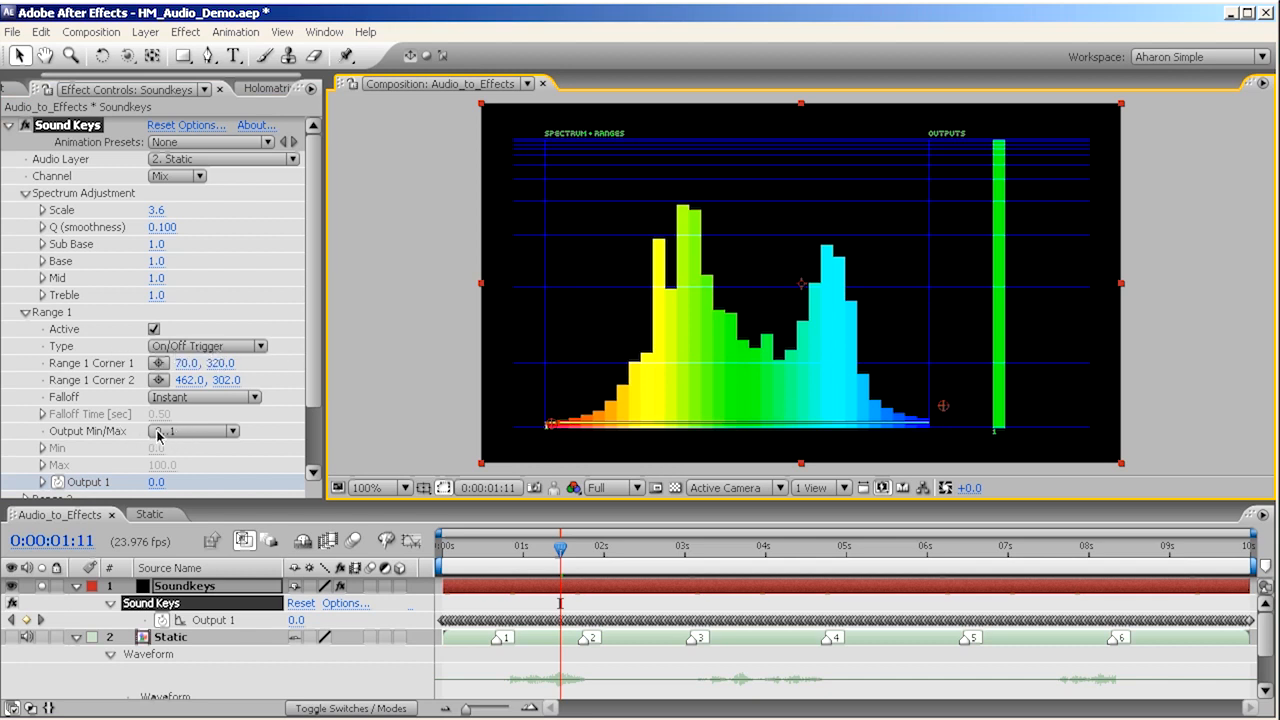
pyautogui.moveTo(310, 388); pyautogui.dragTo(310, 467)
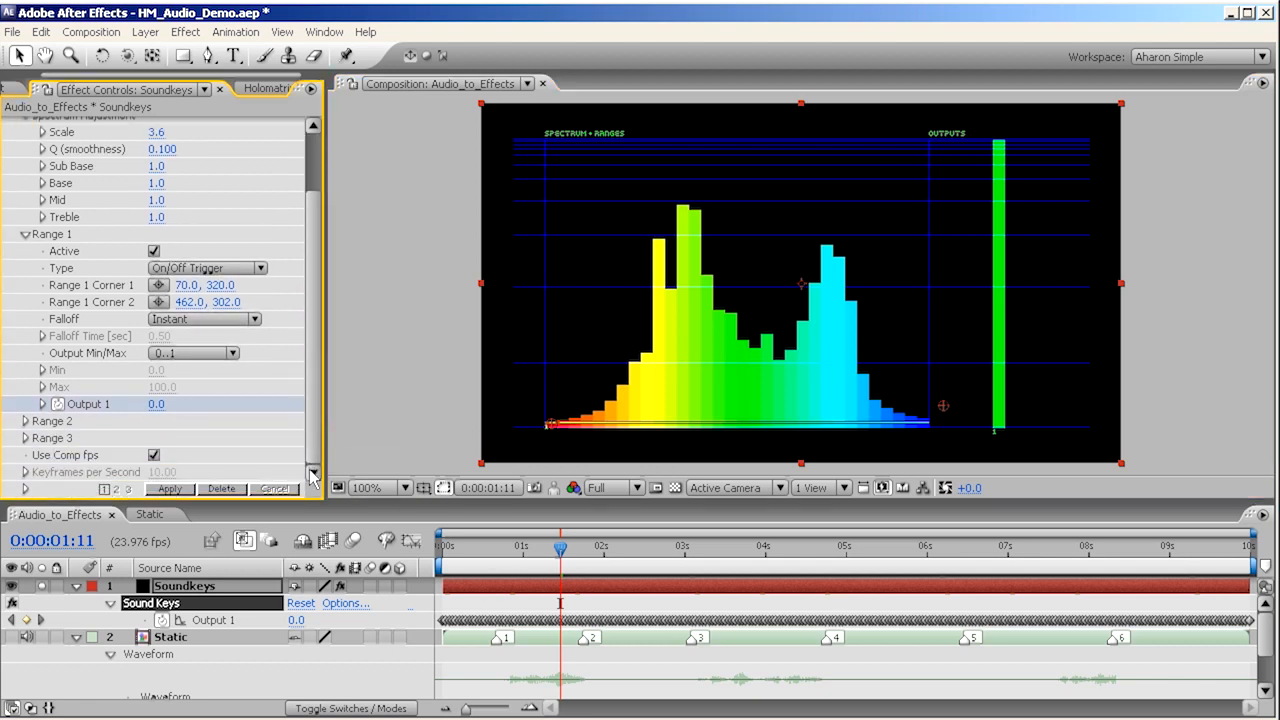
pyautogui.click(173, 489)
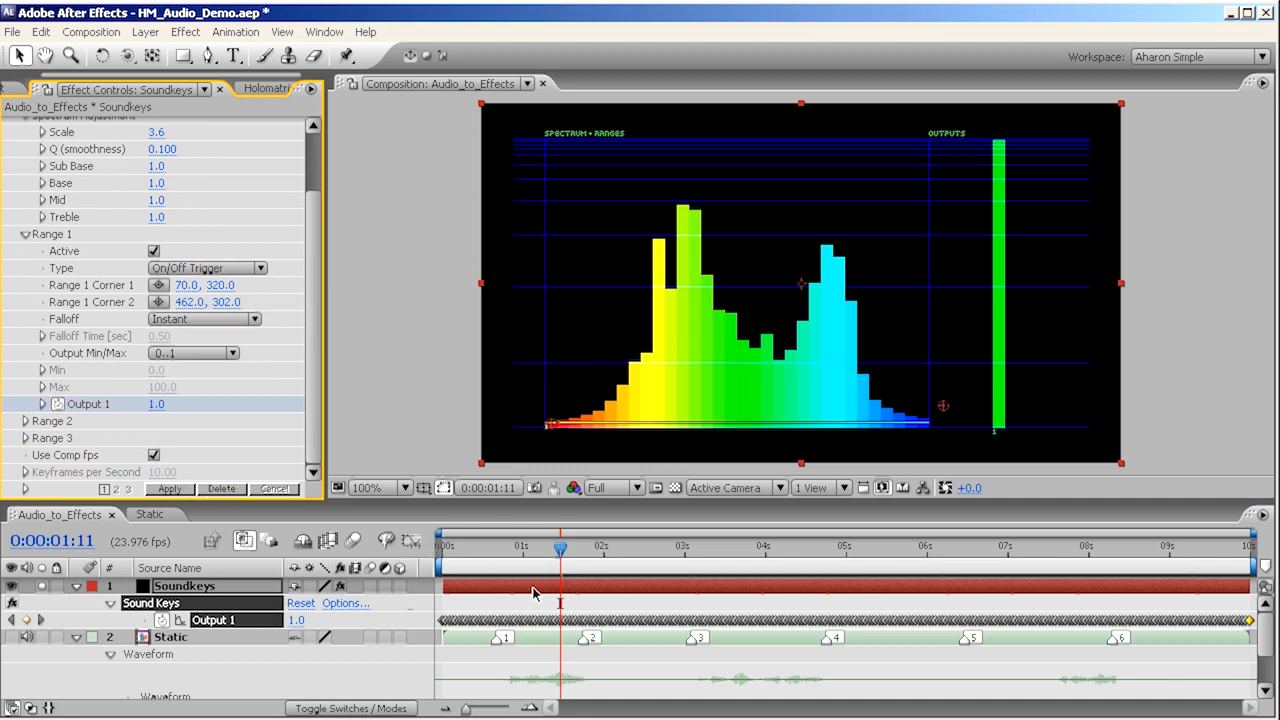
# - Scrub the timeline between 0:00:00:10 and 0:00:02:02 to check the Range 1 trigger against the static audio
pyautogui.click(521, 546)
pyautogui.moveTo(521, 546); pyautogui.dragTo(476, 546)
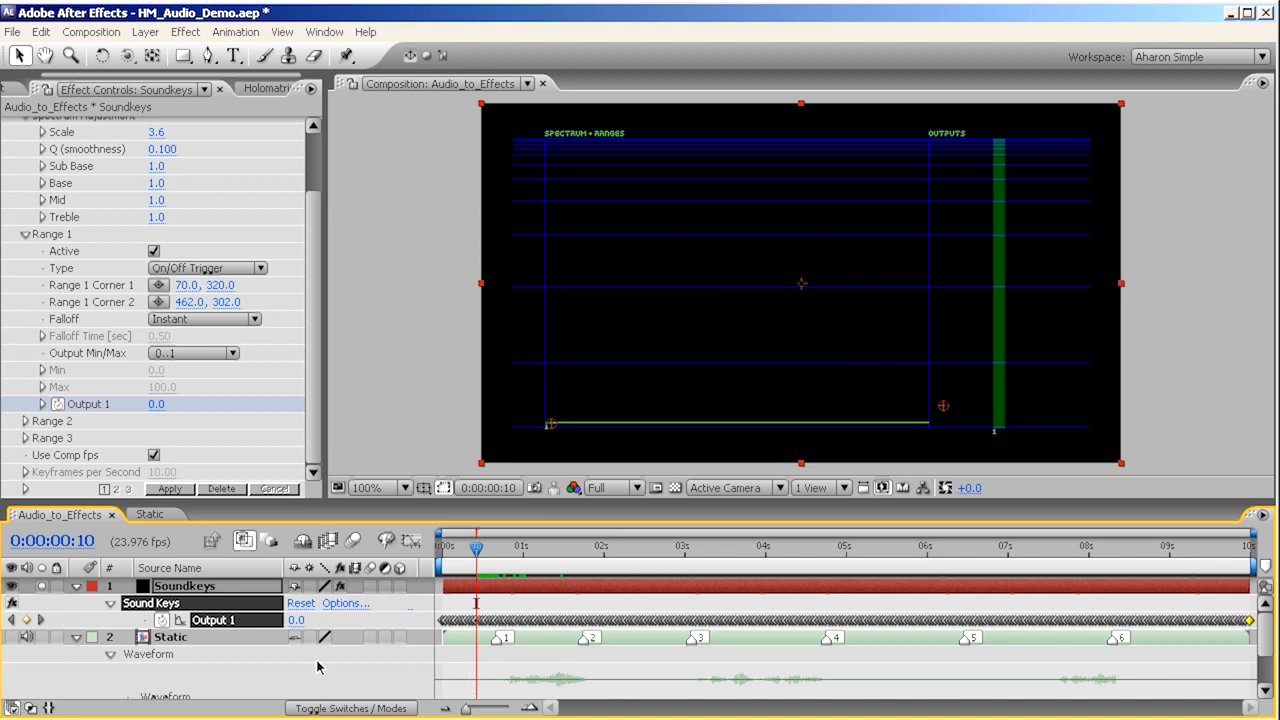
pyautogui.click(500, 557)
pyautogui.moveTo(500, 557); pyautogui.dragTo(610, 561)
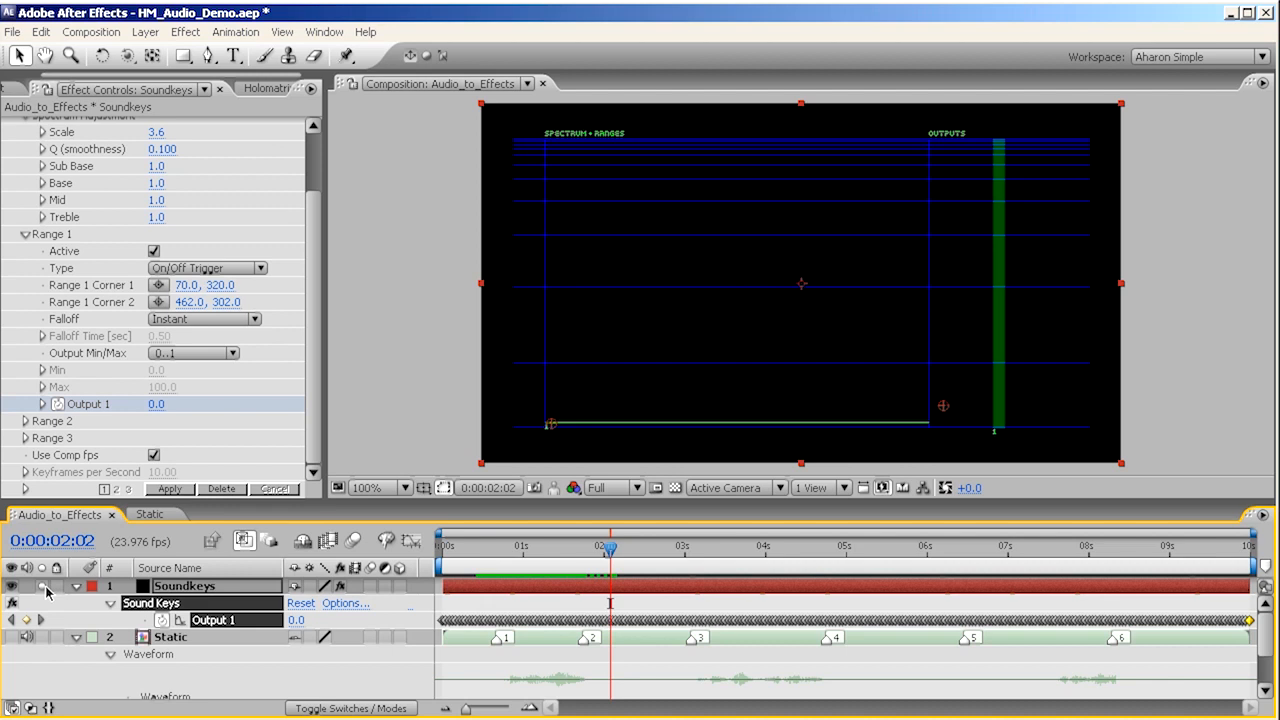
# - Unsolo and hide the Soundkeys layer, and collapse the properties of the Soundkeys and Static layers
pyautogui.click(42, 588)
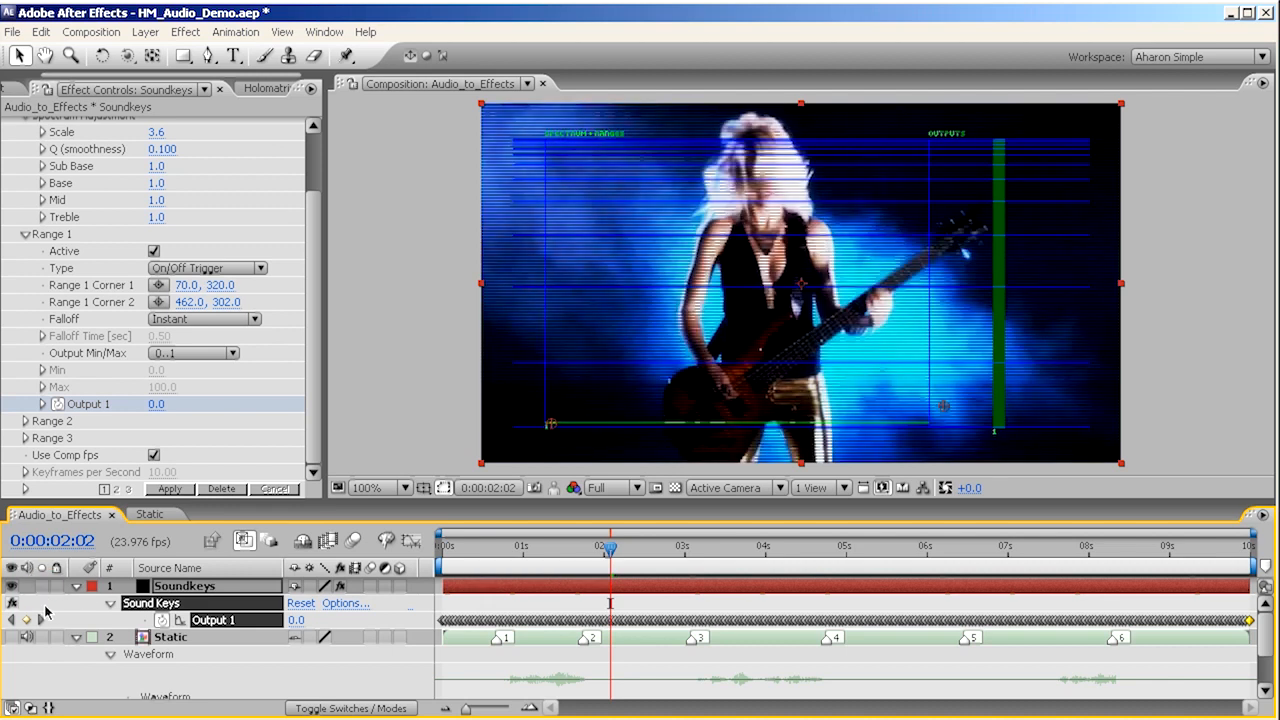
pyautogui.click(75, 587)
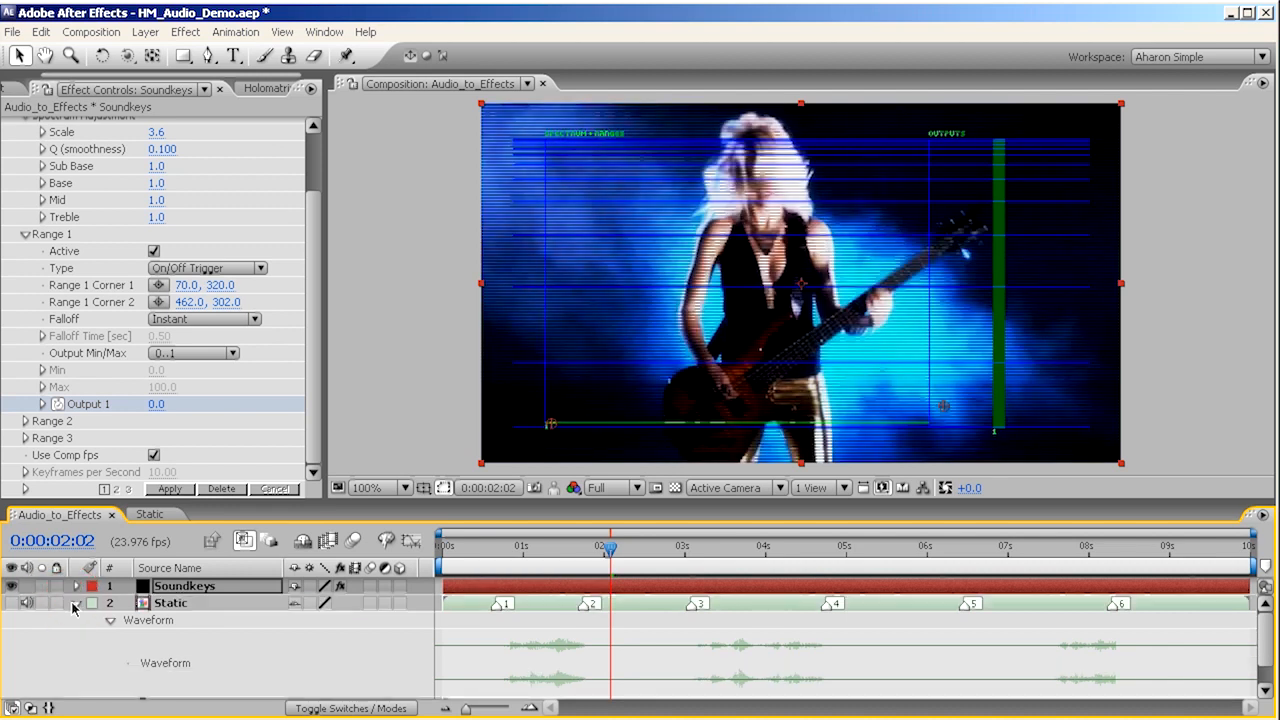
pyautogui.click(76, 604)
pyautogui.click(11, 586)
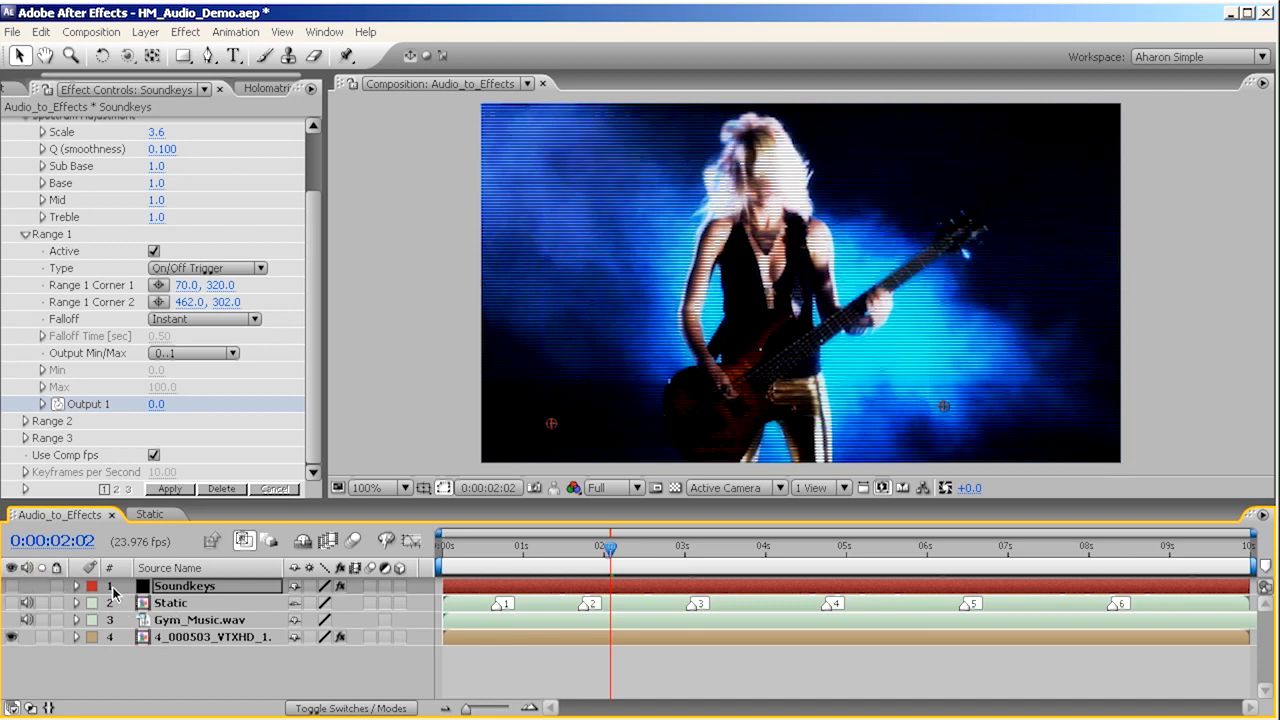
# - Deselect all layers and play back the composition to check the effects triggered by the static audio
pyautogui.click(215, 658)
pyautogui.press('space')
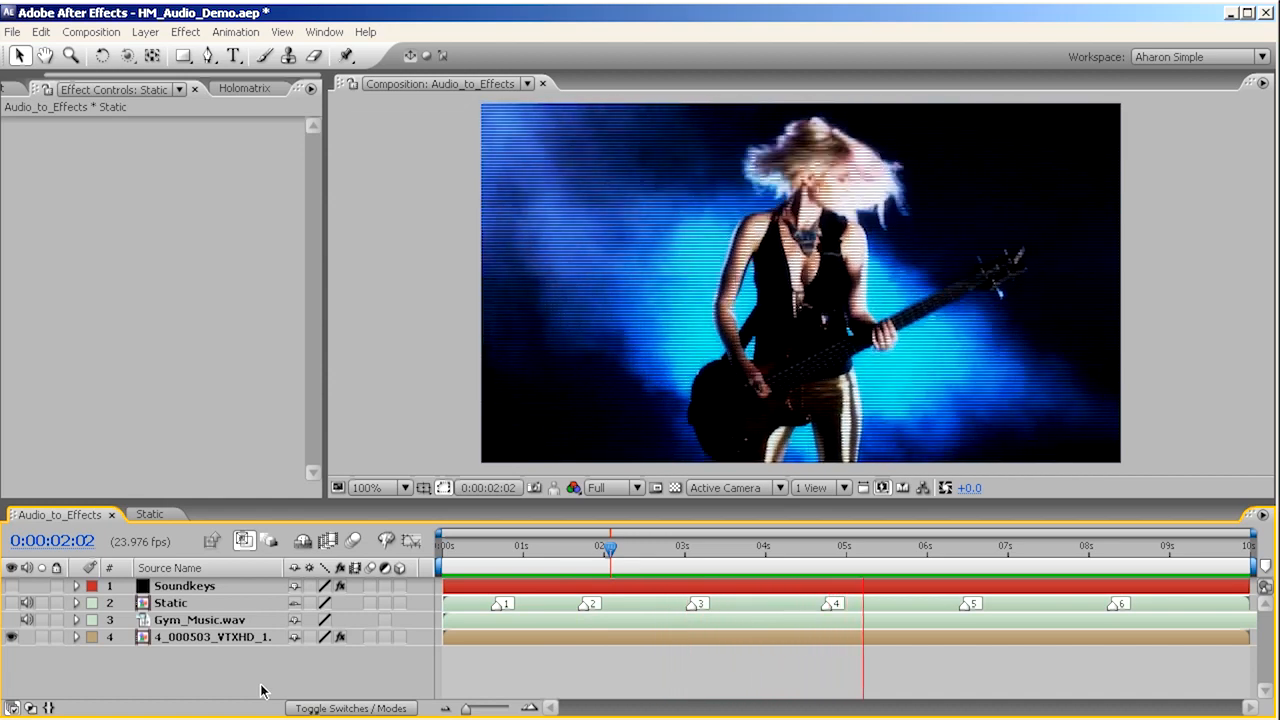
pyautogui.press('space')
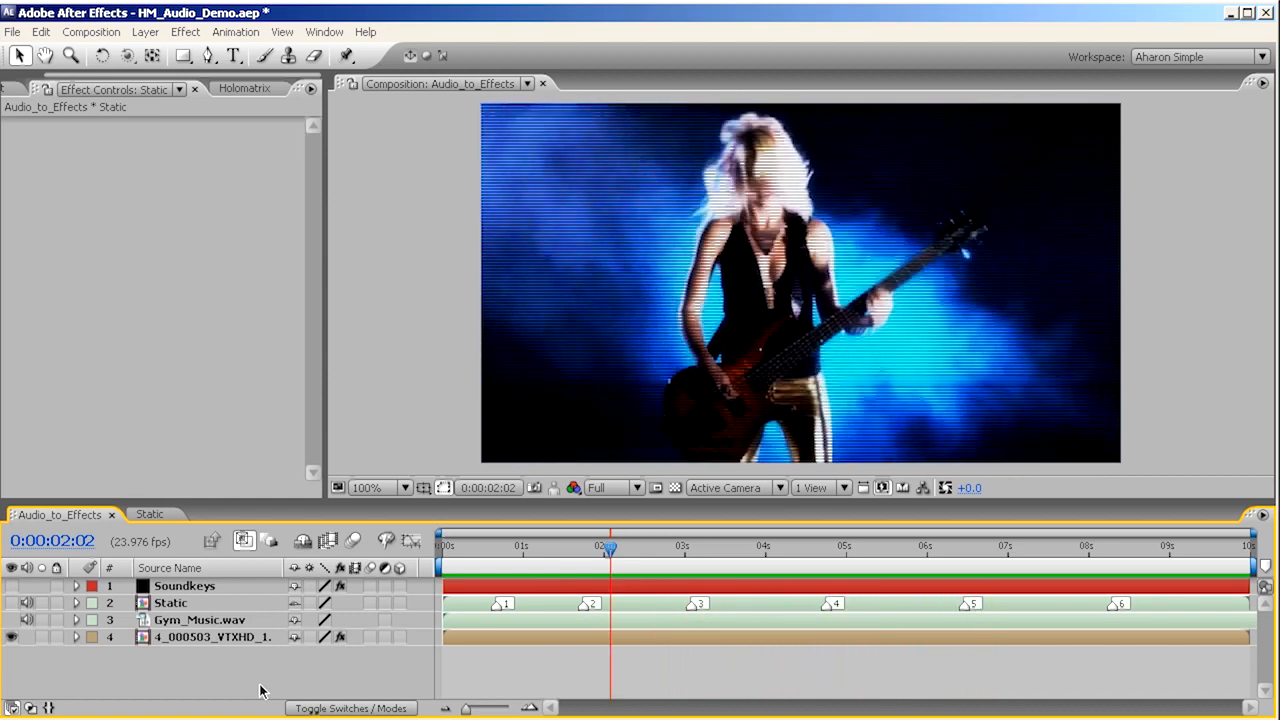
# - Display the Static layer's audio waveform and run a RAM preview to compare the glitches with the static bursts
pyautogui.click(160, 605)
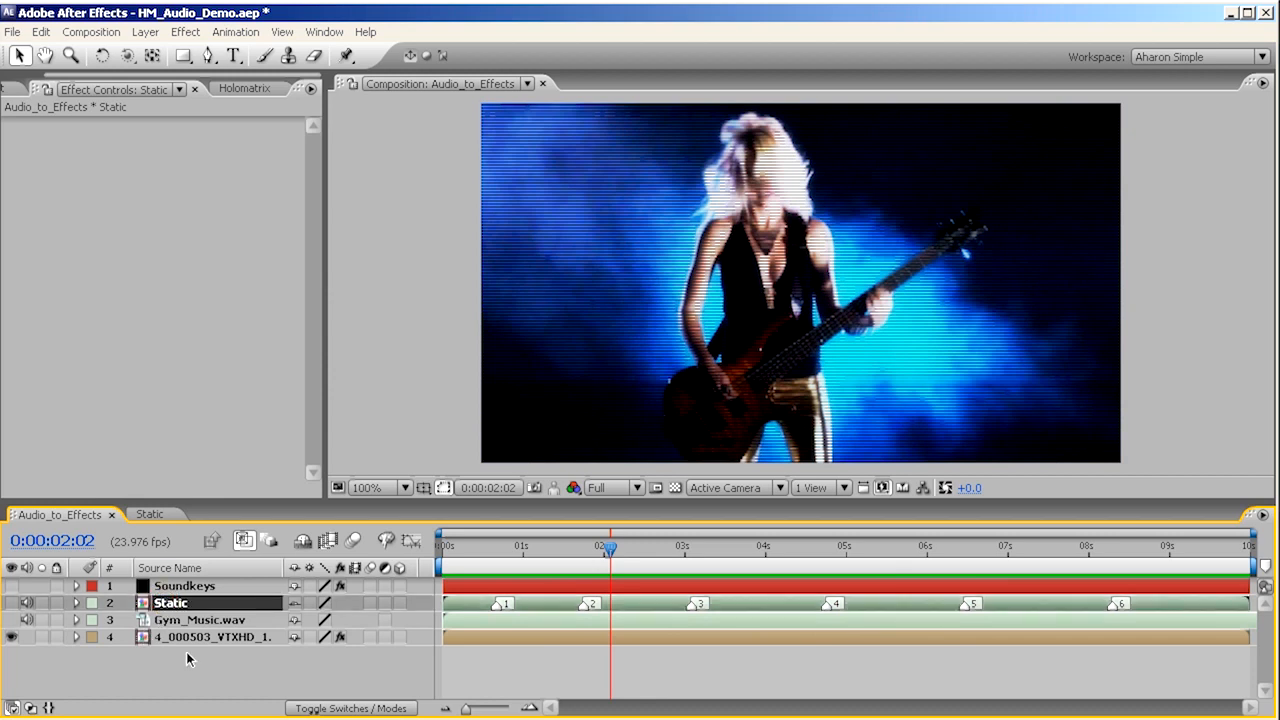
pyautogui.press('l')
pyautogui.press('l')
pyautogui.press('l')
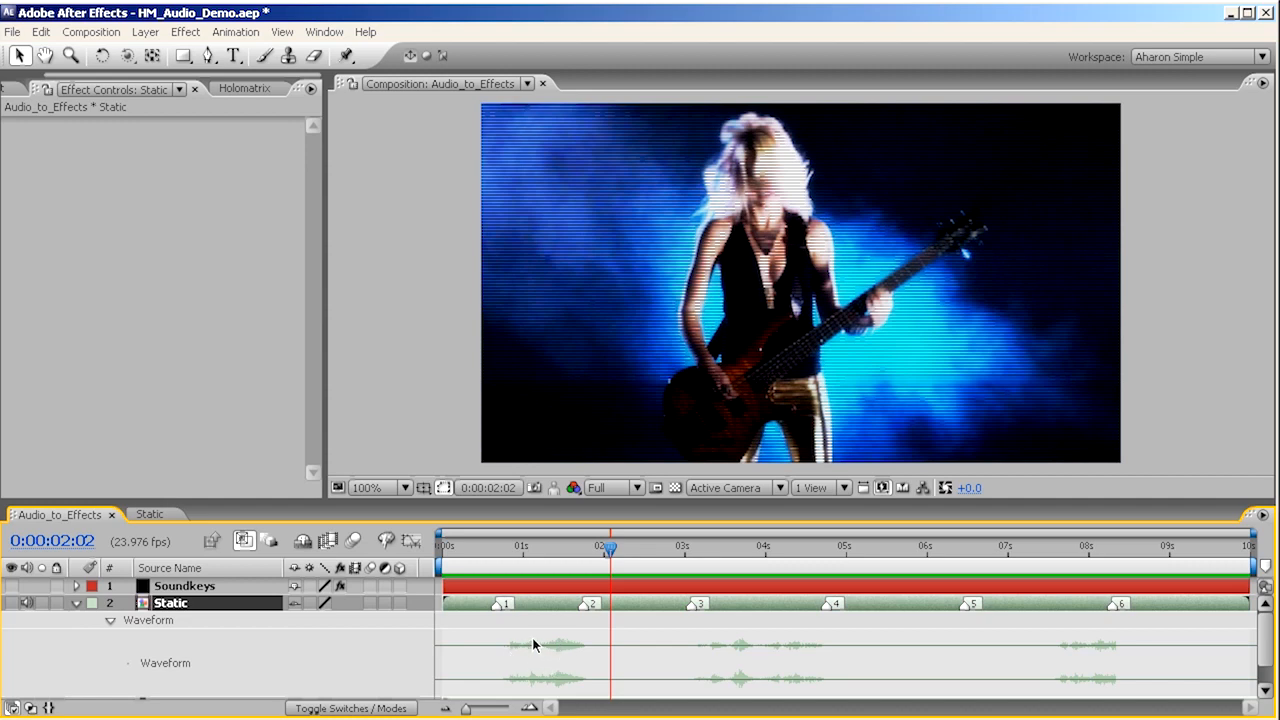
pyautogui.press('KP_0')
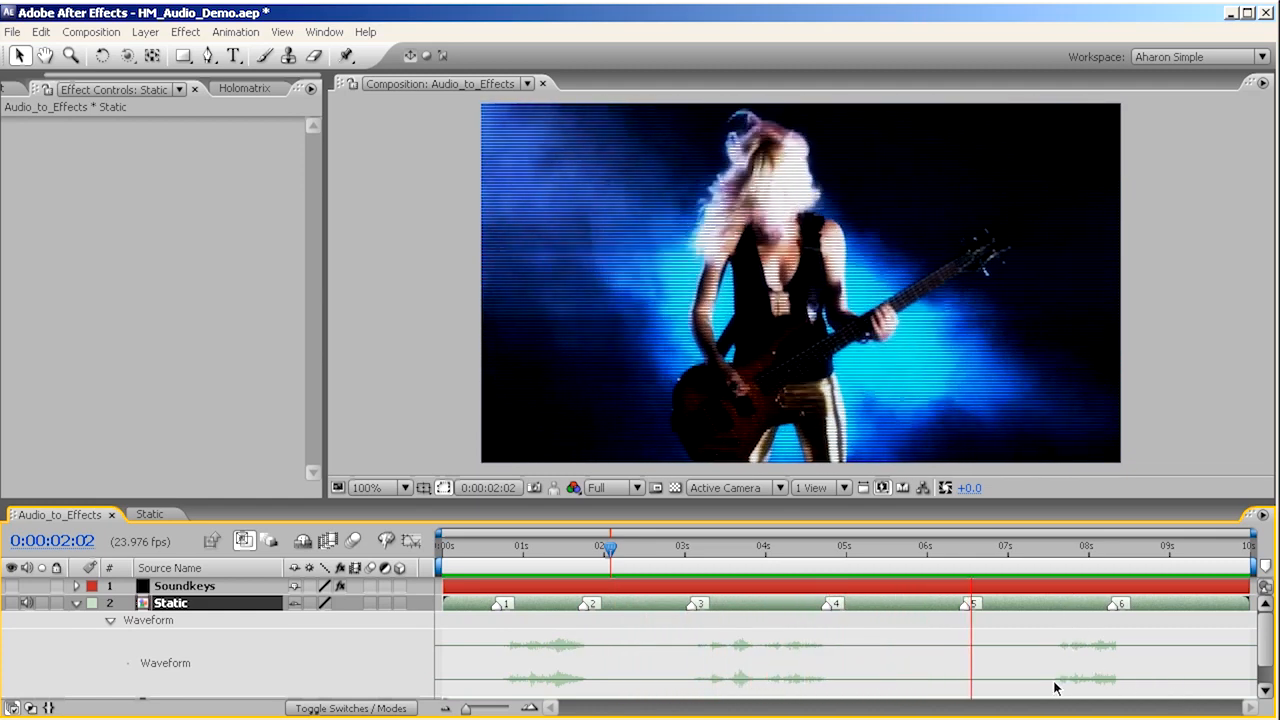
pyautogui.press('space')
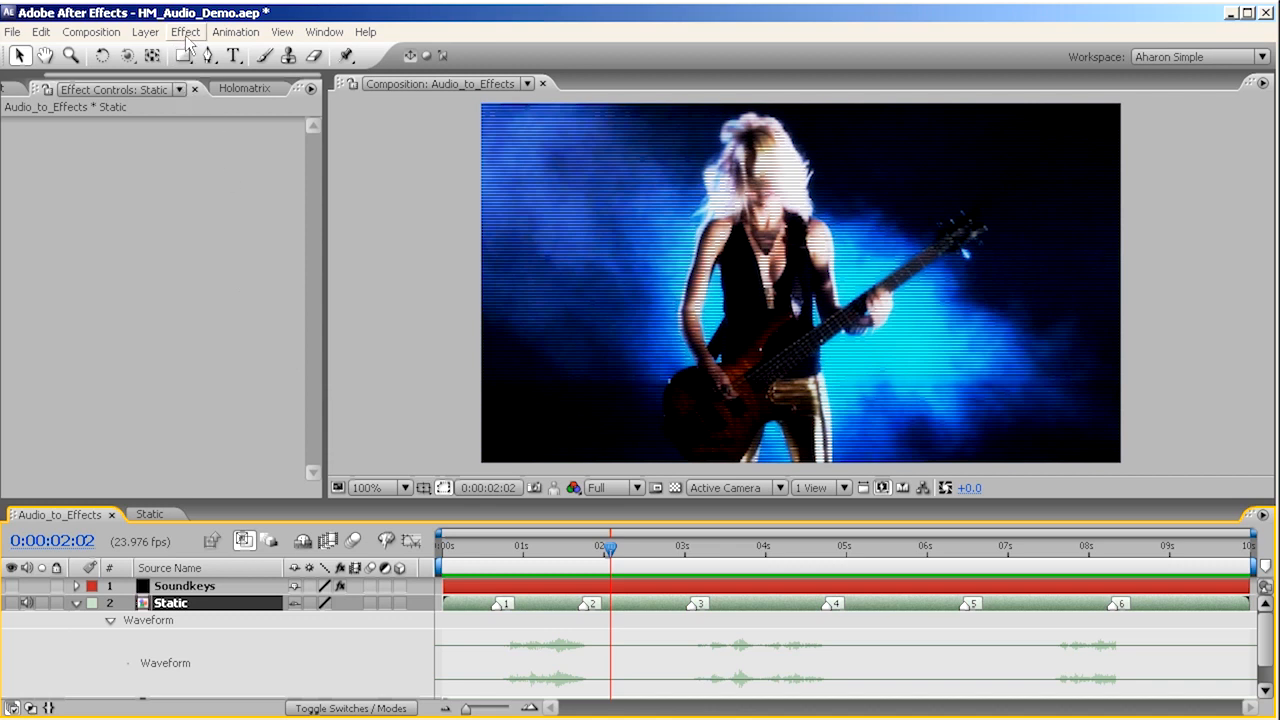
# - Locate the Convert Audio to Keyframes assistant as an alternative for the Static layer
pyautogui.click(236, 31)
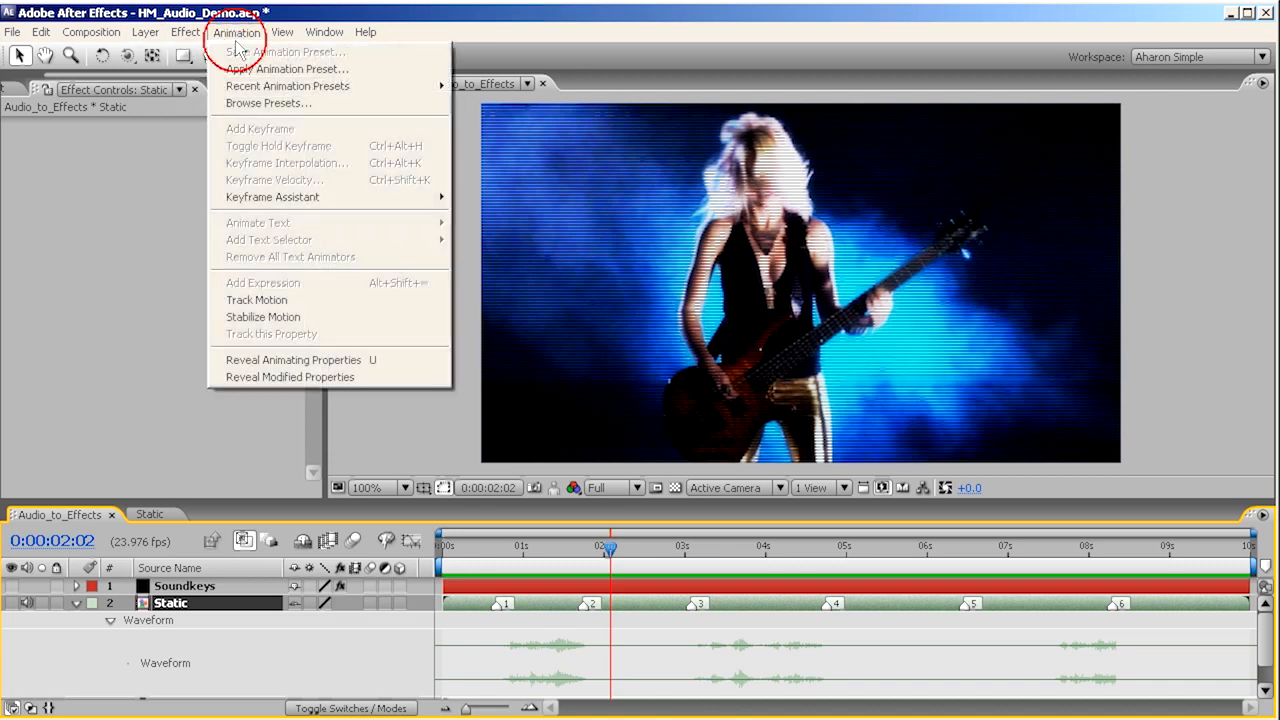
pyautogui.moveTo(332, 198)
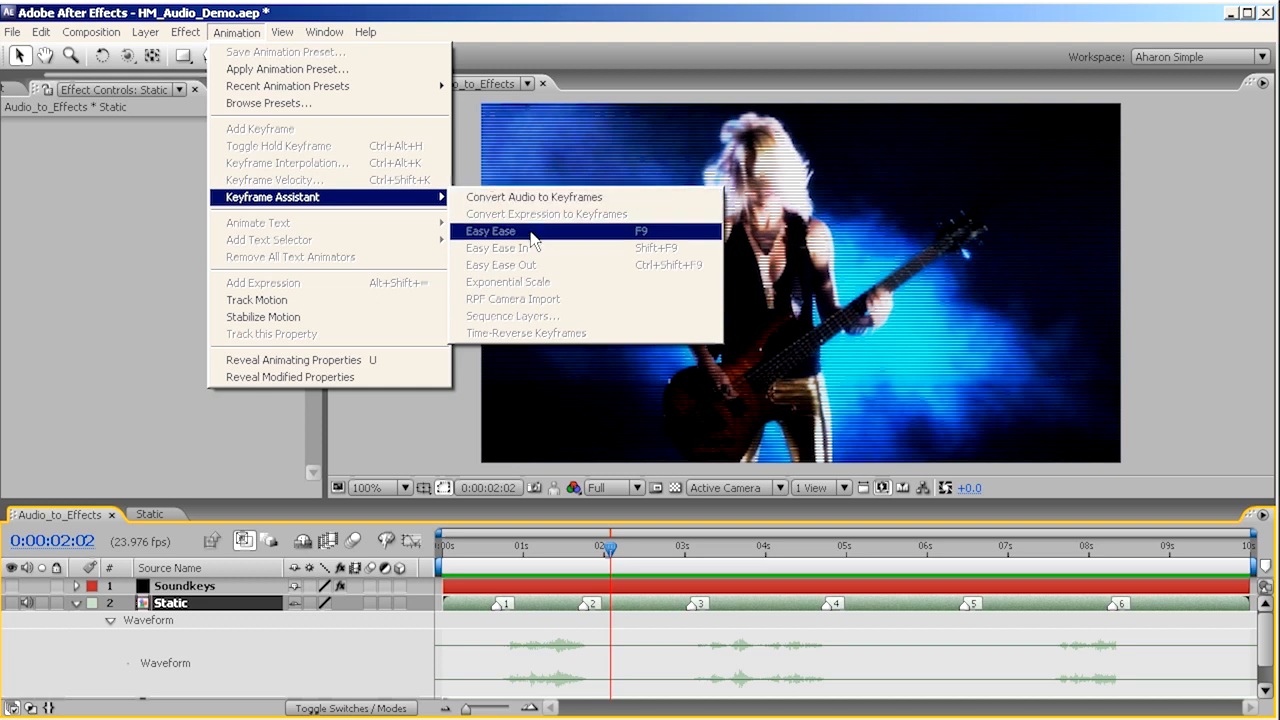
pyautogui.click(534, 197)
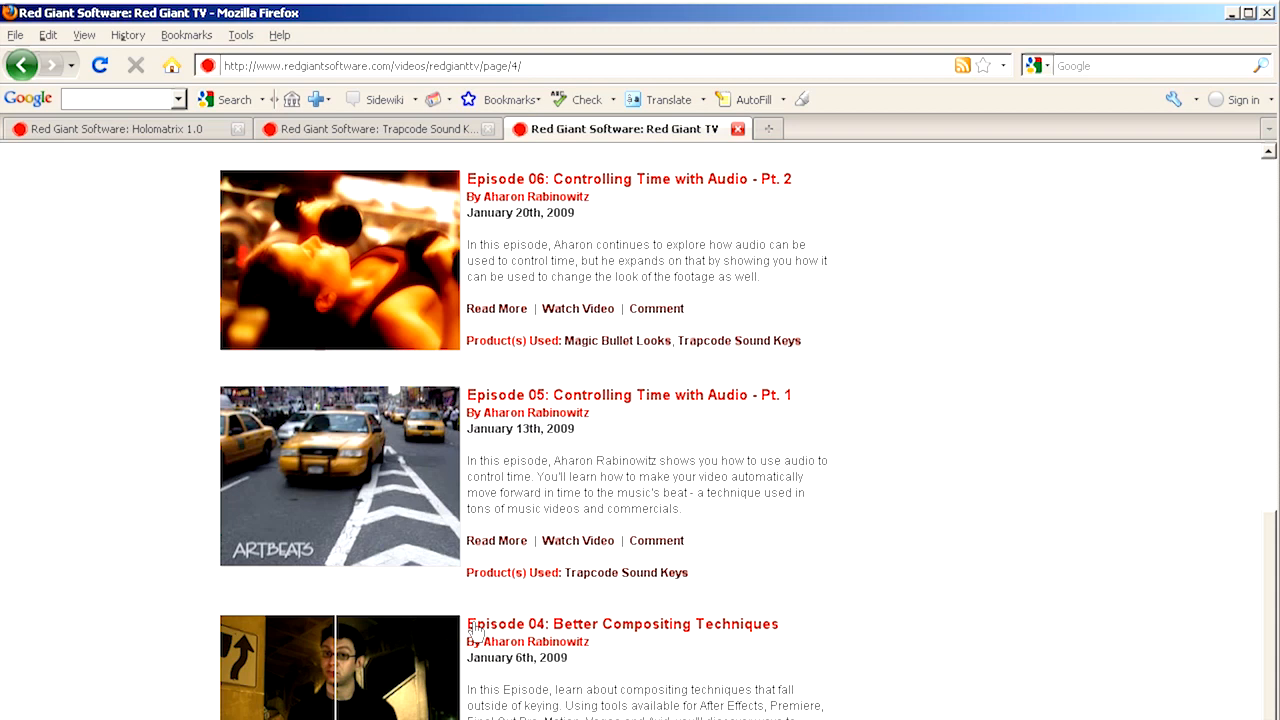
# - In Firefox, view the Holomatrix 1.0 product page and the Trapcode Sound Keys product page
pyautogui.click(146, 138)
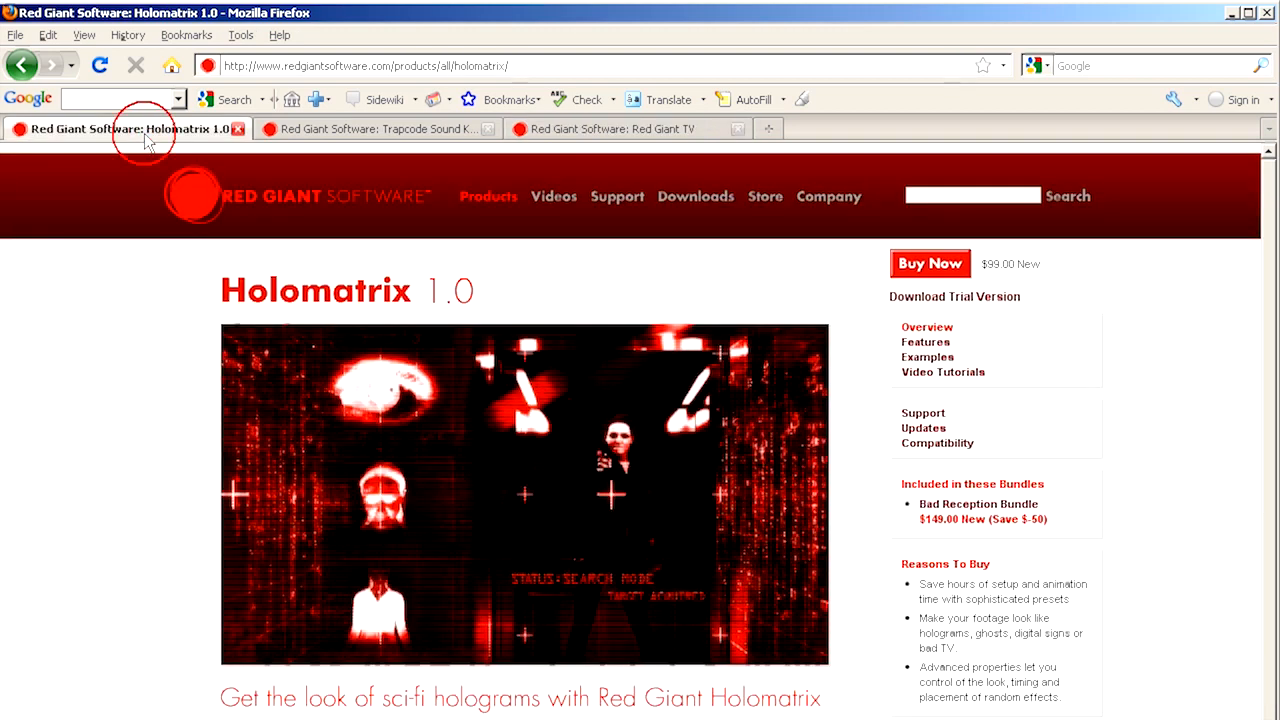
pyautogui.click(335, 135)
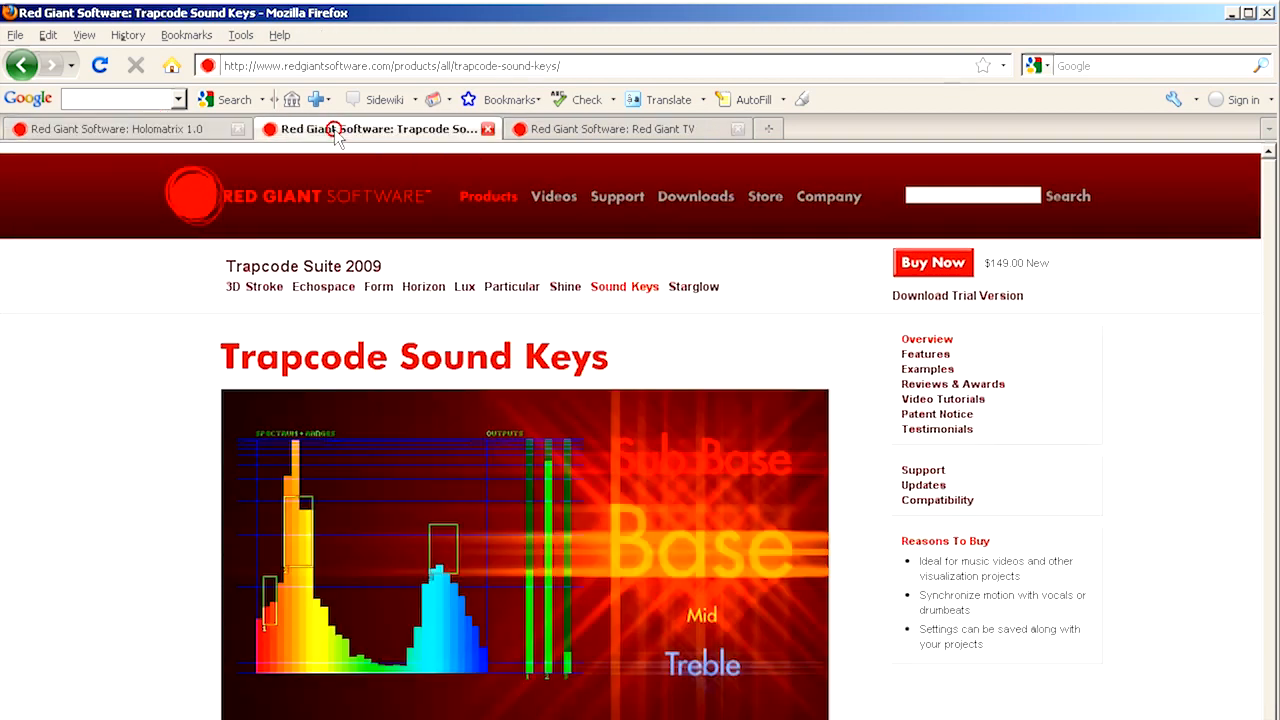